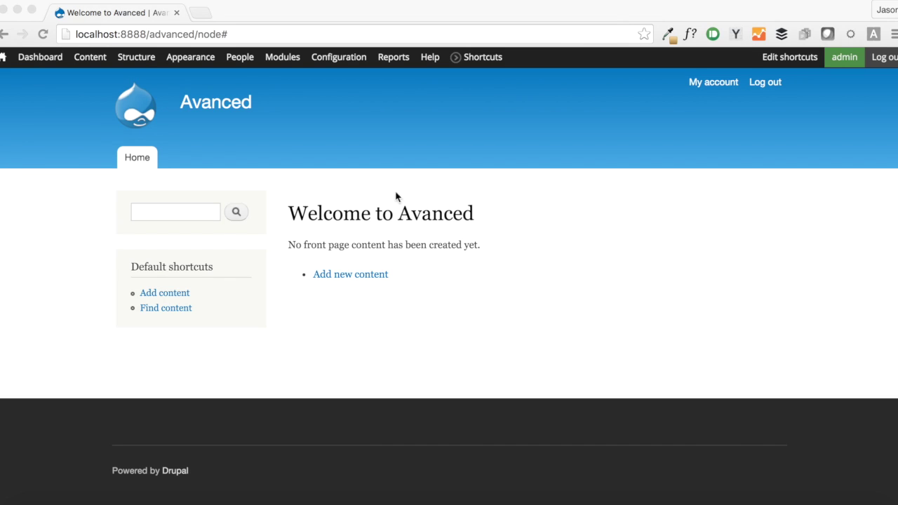
- Review the site's module list from Core to Views, checking which Administration, Chaos tools, Fields, Other and Views modules are enabled
{"action": "left_click", "coordinate": [285, 62]}
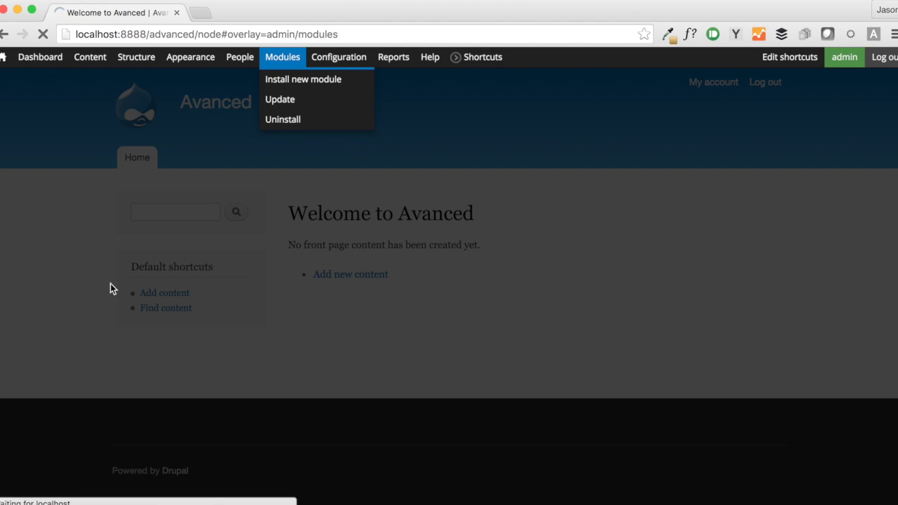
{"action": "scroll", "coordinate": [126, 361], "scroll_direction": "down", "scroll_amount": 20}
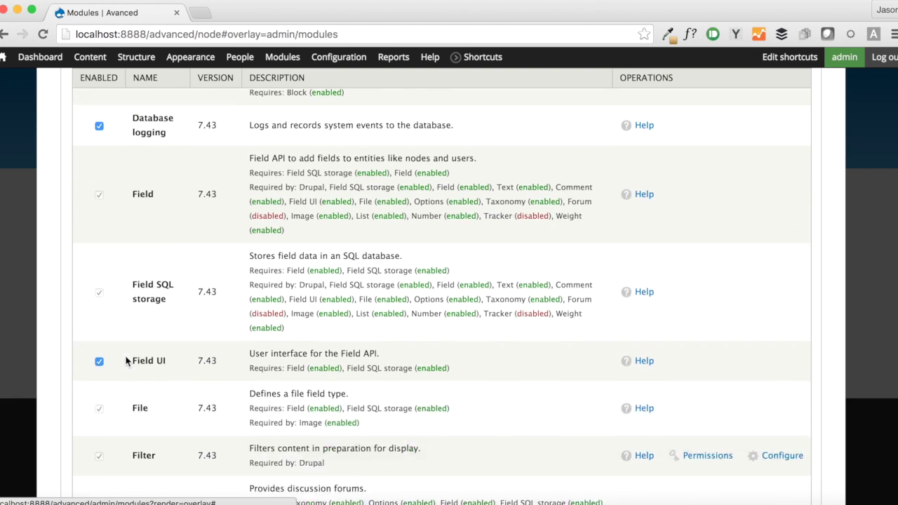
{"action": "scroll", "coordinate": [126, 360], "scroll_direction": "down", "scroll_amount": 12}
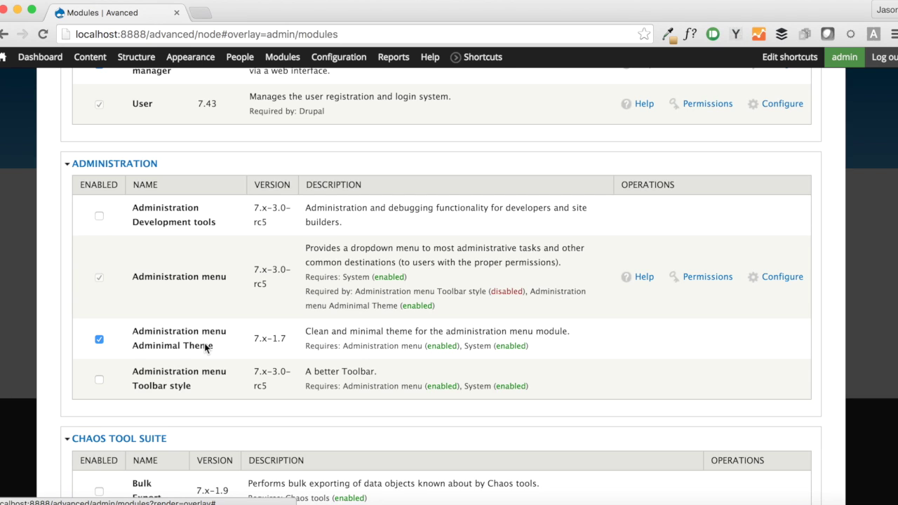
{"action": "scroll", "coordinate": [204, 343], "scroll_direction": "down", "scroll_amount": 10}
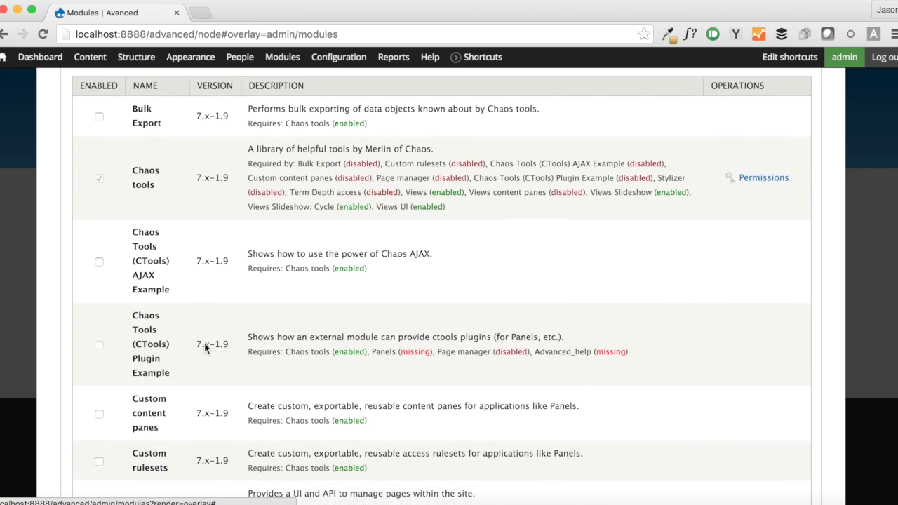
{"action": "scroll", "coordinate": [204, 343], "scroll_direction": "down", "scroll_amount": 10}
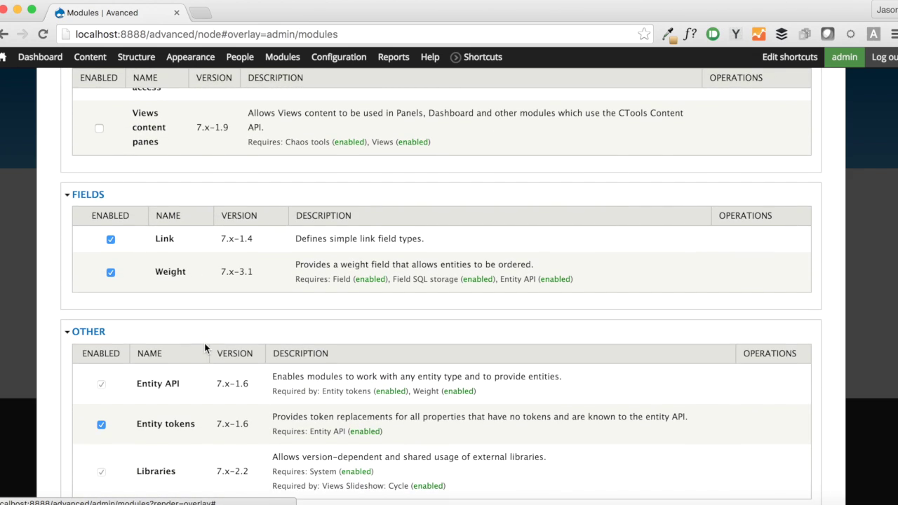
{"action": "scroll", "coordinate": [204, 343], "scroll_direction": "down", "scroll_amount": 3}
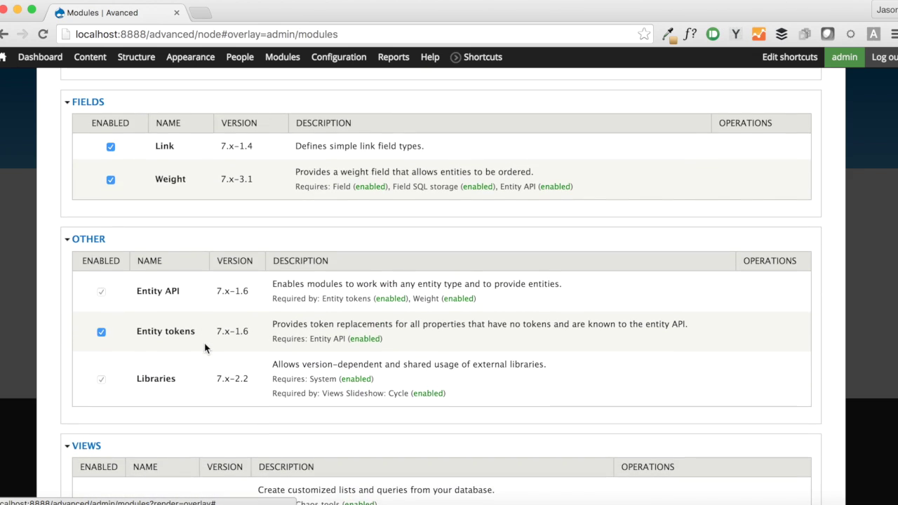
{"action": "scroll", "coordinate": [204, 348], "scroll_direction": "down", "scroll_amount": 3}
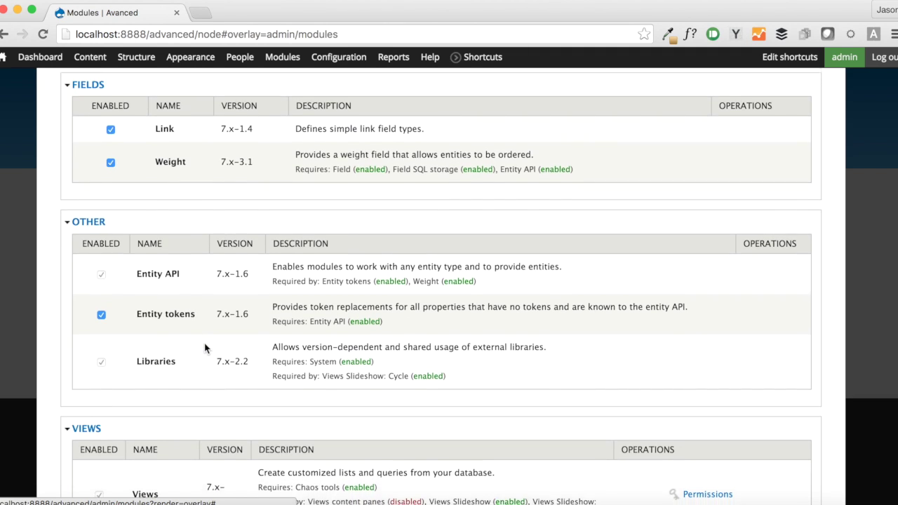
{"action": "scroll", "coordinate": [204, 348], "scroll_direction": "down", "scroll_amount": 5}
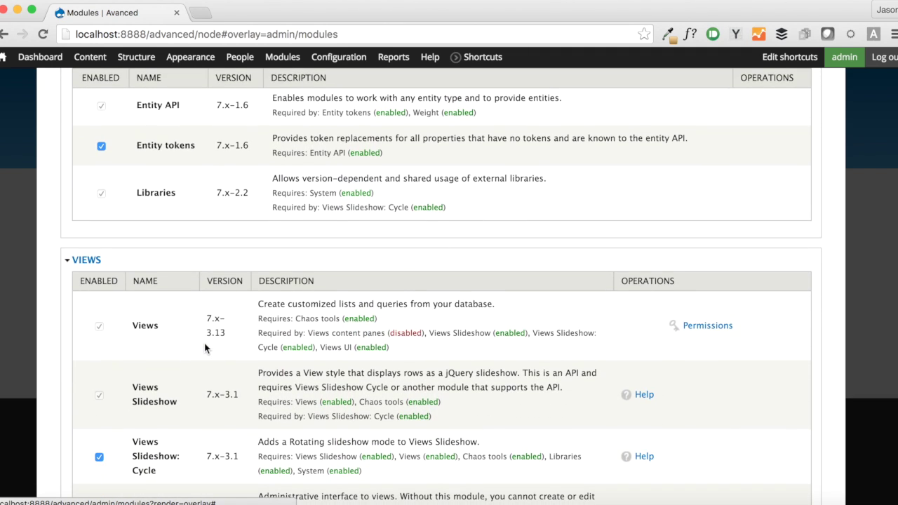
{"action": "scroll", "coordinate": [204, 348], "scroll_direction": "down", "scroll_amount": 3}
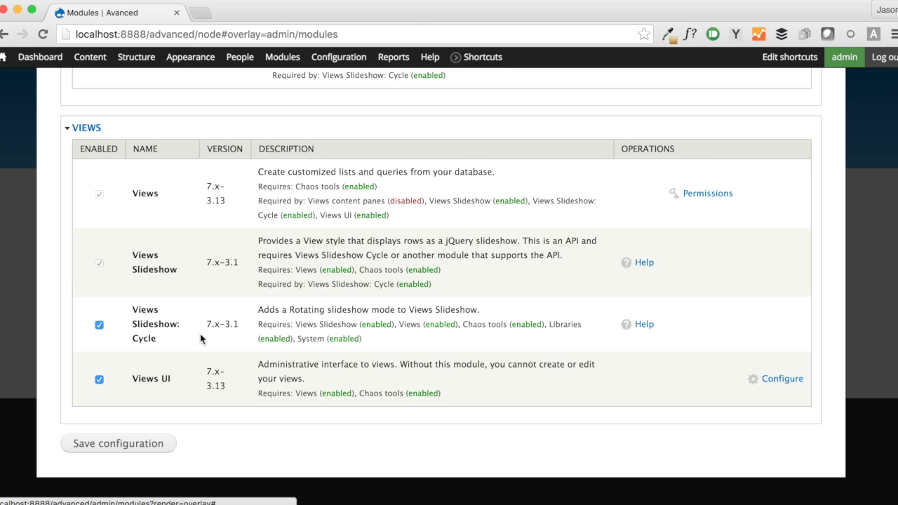
{"action": "scroll", "coordinate": [200, 339], "scroll_direction": "up", "scroll_amount": 20}
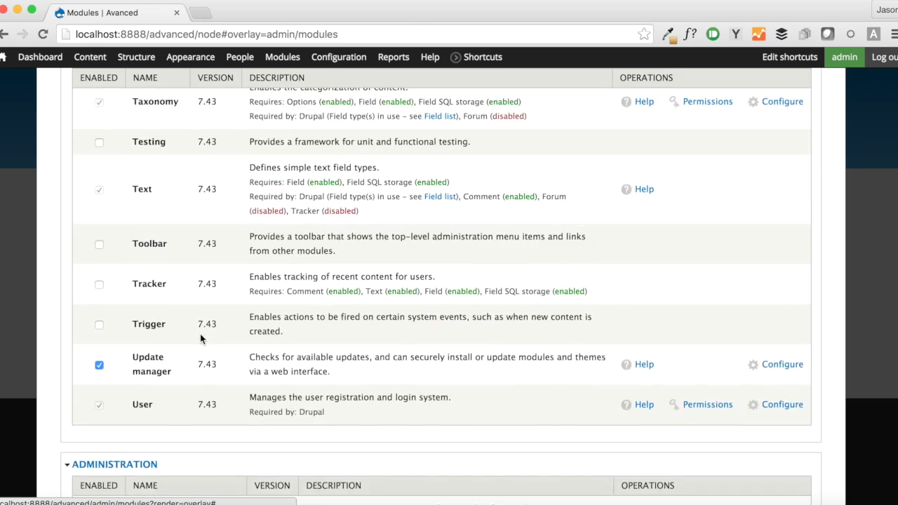
{"action": "scroll", "coordinate": [200, 339], "scroll_direction": "up", "scroll_amount": 20}
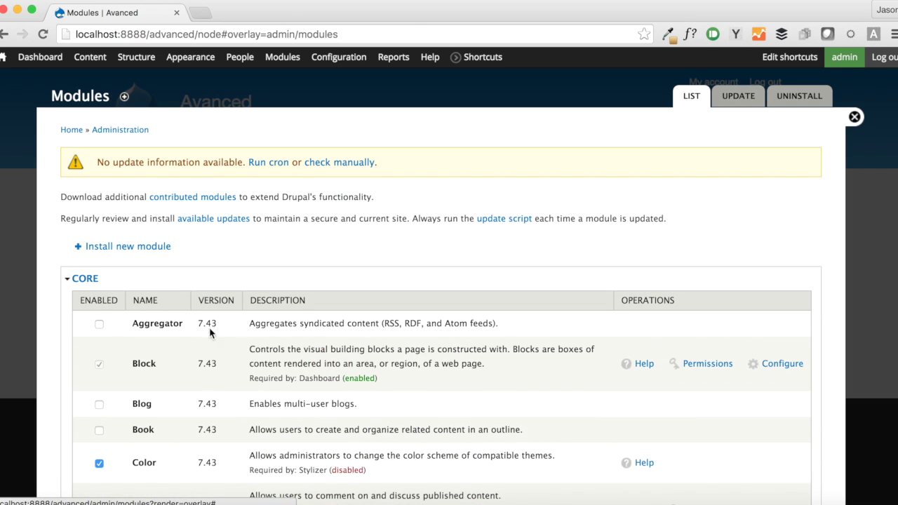
{"action": "left_click", "coordinate": [852, 120]}
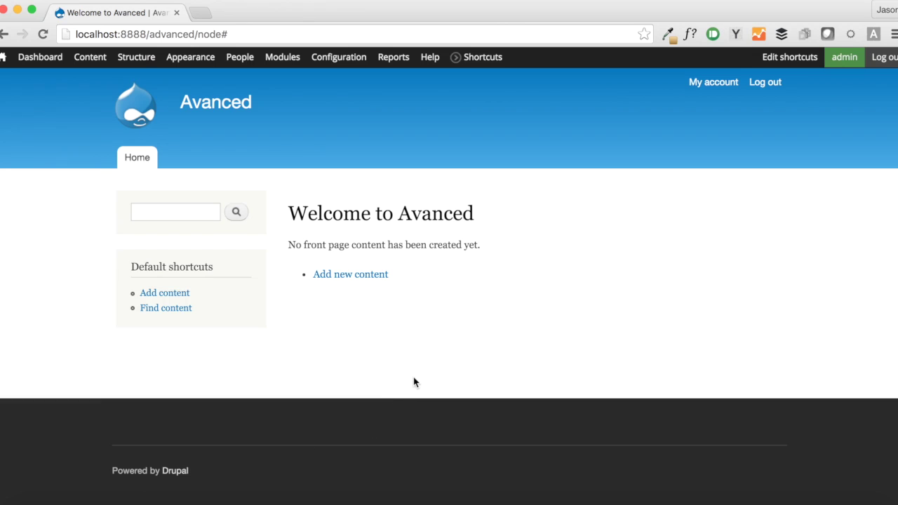
- Open the block layout for the Bartik theme and set the System help block's region to None
{"action": "mouse_move", "coordinate": [144, 73]}
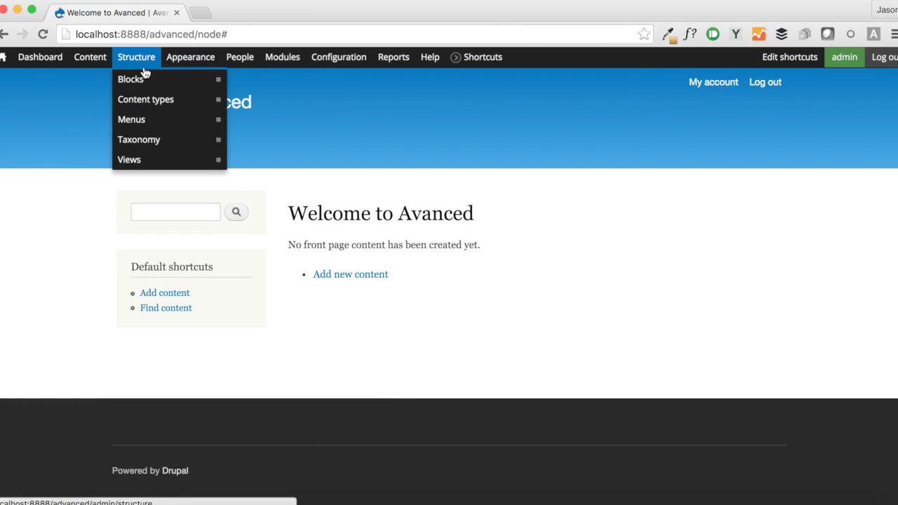
{"action": "left_click", "coordinate": [142, 80]}
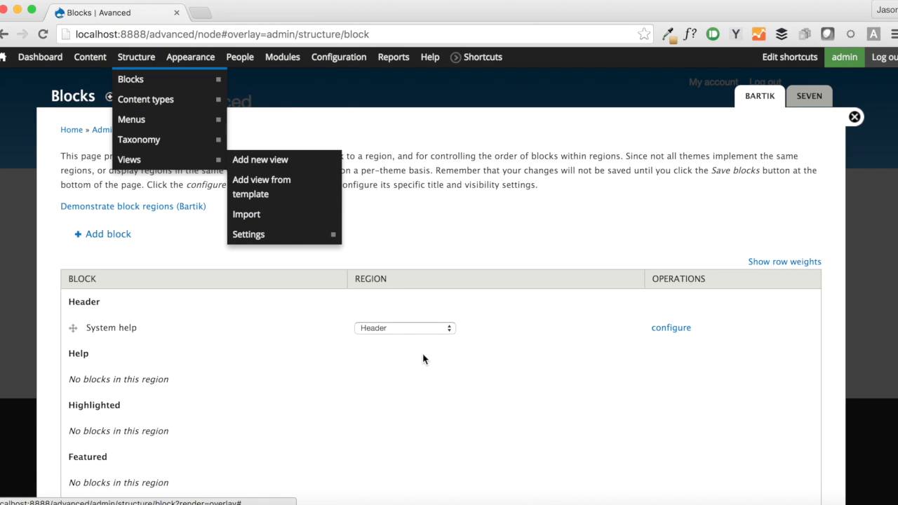
{"action": "left_click", "coordinate": [425, 327]}
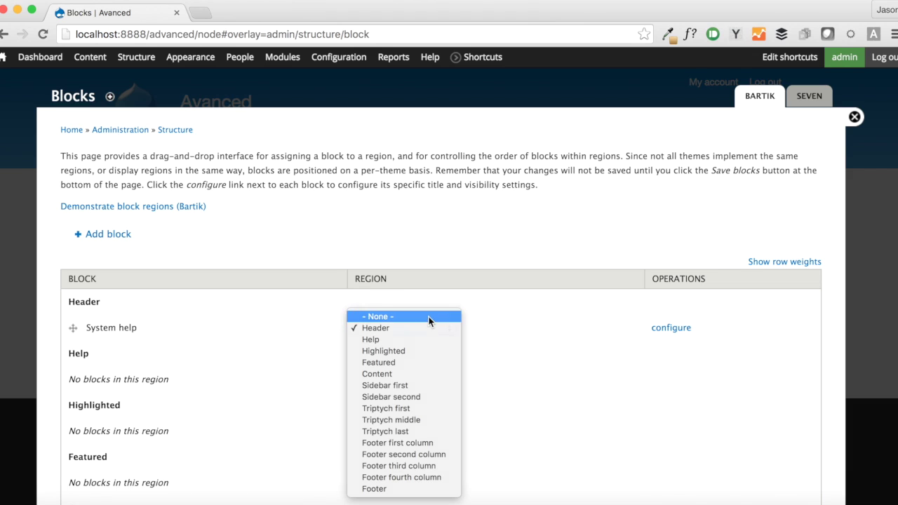
{"action": "left_click", "coordinate": [429, 317]}
- Remove the Search form, Shortcuts and User login blocks from the Sidebar first region by setting each to None
{"action": "scroll", "coordinate": [429, 320], "scroll_direction": "down", "scroll_amount": 5}
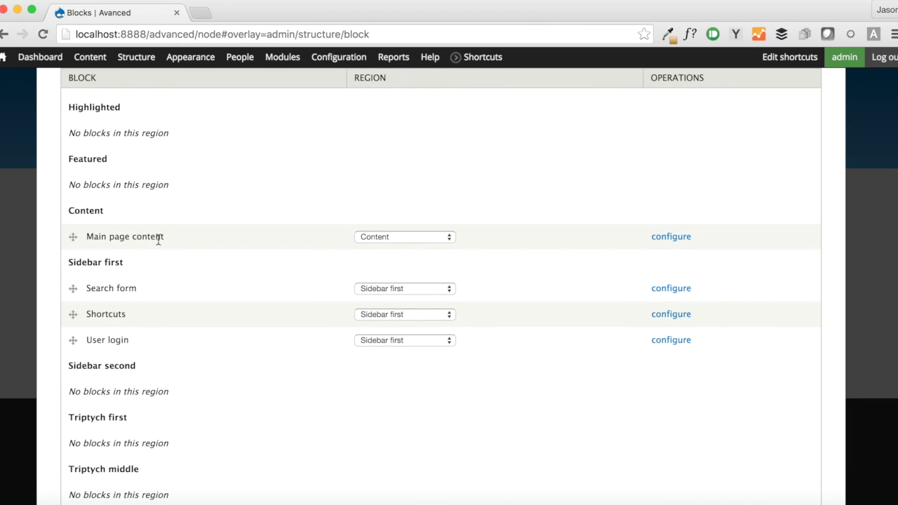
{"action": "left_click", "coordinate": [444, 288]}
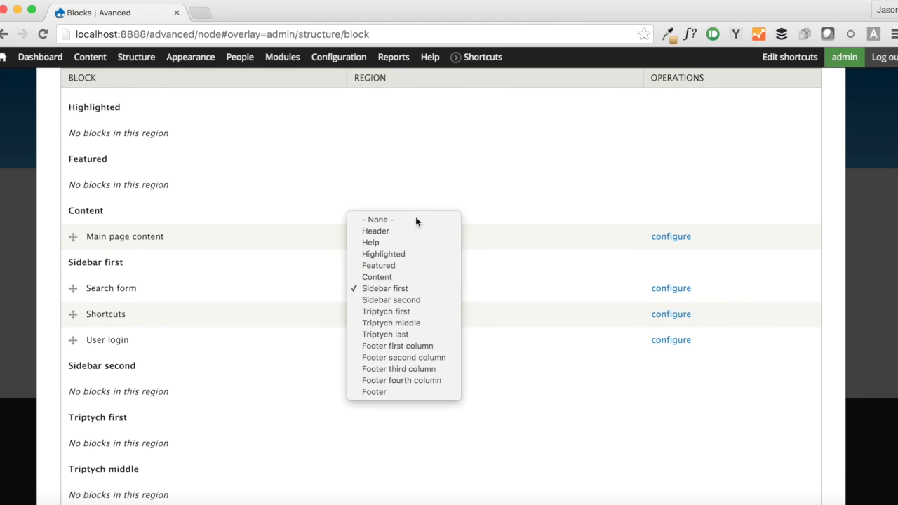
{"action": "left_click", "coordinate": [415, 220]}
{"action": "left_click", "coordinate": [418, 288]}
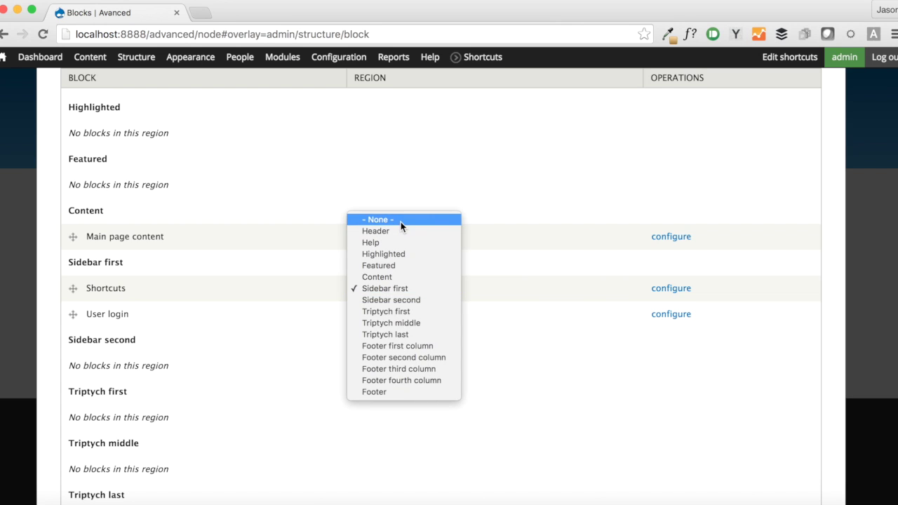
{"action": "left_click", "coordinate": [400, 221]}
{"action": "left_click", "coordinate": [402, 287]}
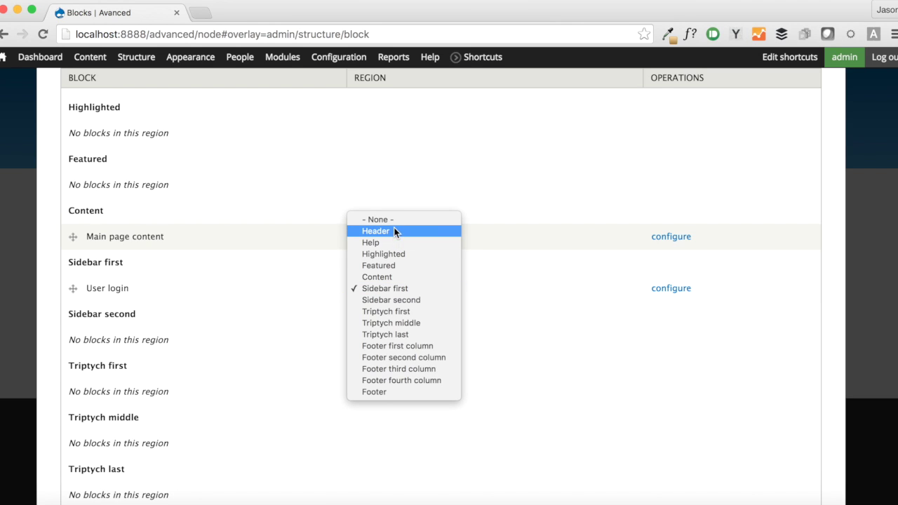
{"action": "left_click", "coordinate": [405, 217]}
- Set the Powered by Drupal block in the Footer to None, then save the block layout and return to the site
{"action": "scroll", "coordinate": [339, 379], "scroll_direction": "down", "scroll_amount": 3}
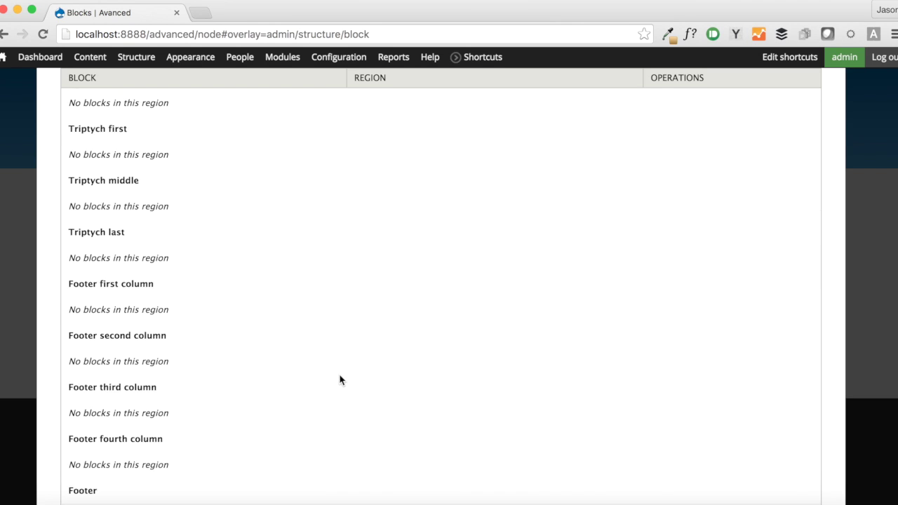
{"action": "scroll", "coordinate": [340, 378], "scroll_direction": "down", "scroll_amount": 5}
{"action": "left_click", "coordinate": [393, 322]}
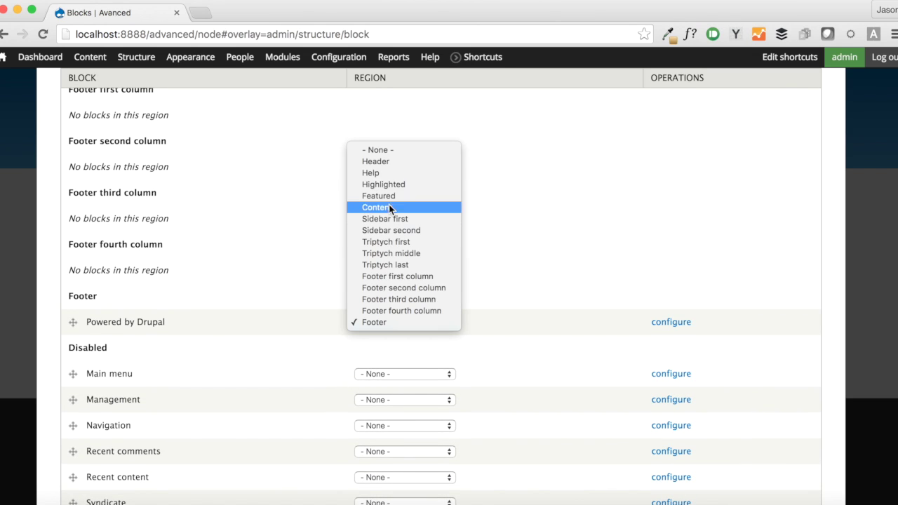
{"action": "left_click", "coordinate": [404, 149]}
{"action": "scroll", "coordinate": [275, 384], "scroll_direction": "down", "scroll_amount": 5}
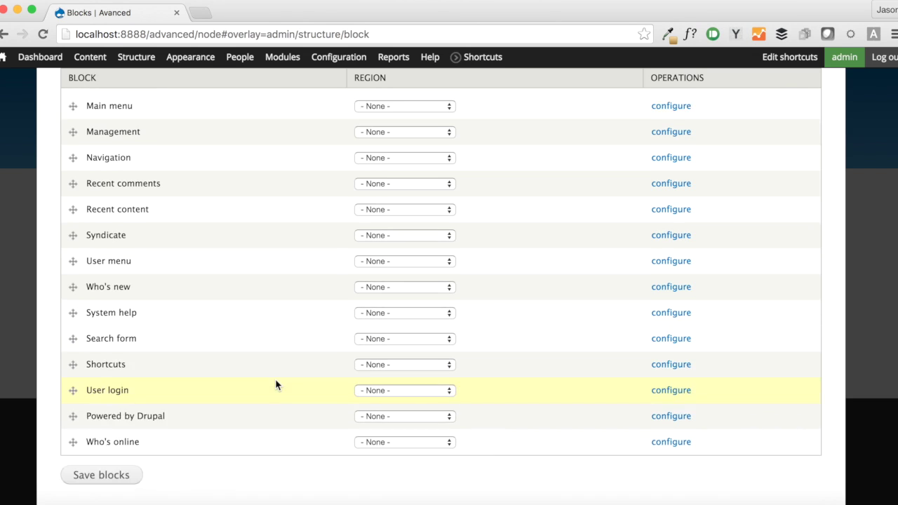
{"action": "left_click", "coordinate": [101, 441]}
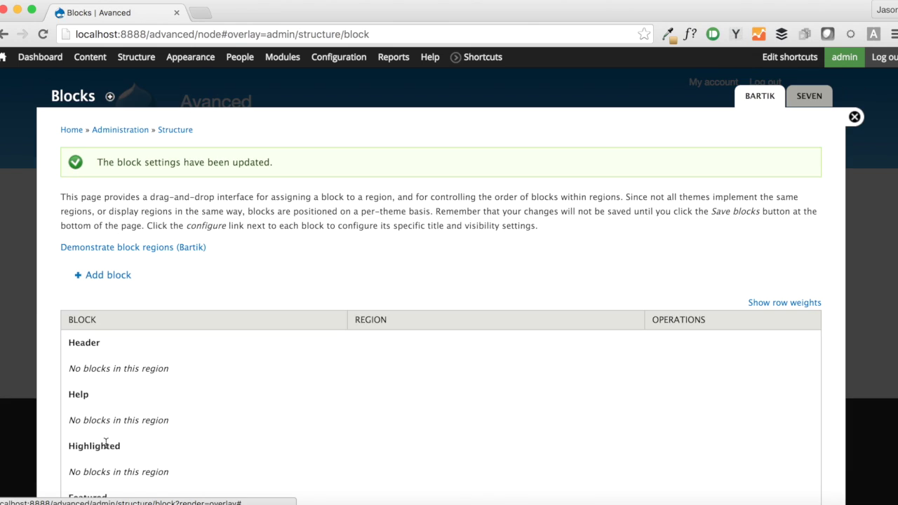
{"action": "left_click", "coordinate": [854, 116]}
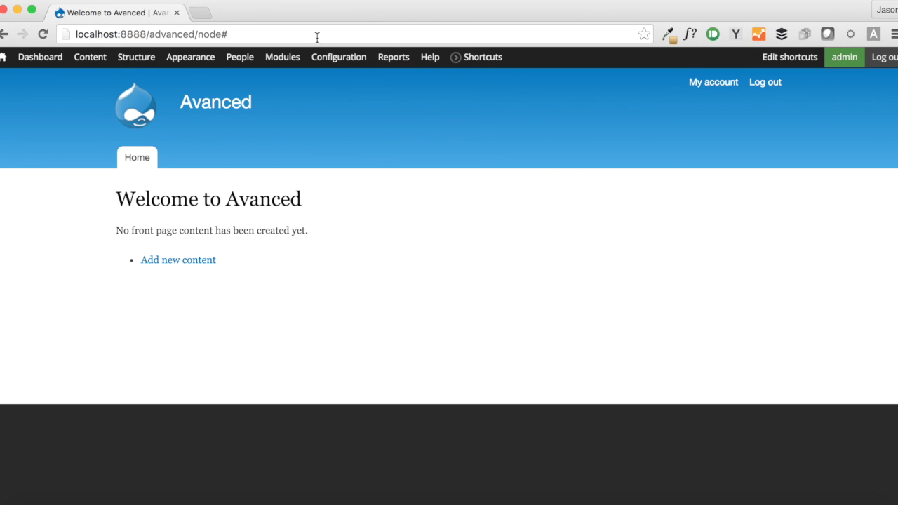
- Start a new content type and name it Homepage Slide
{"action": "mouse_move", "coordinate": [141, 57]}
{"action": "mouse_move", "coordinate": [140, 96]}
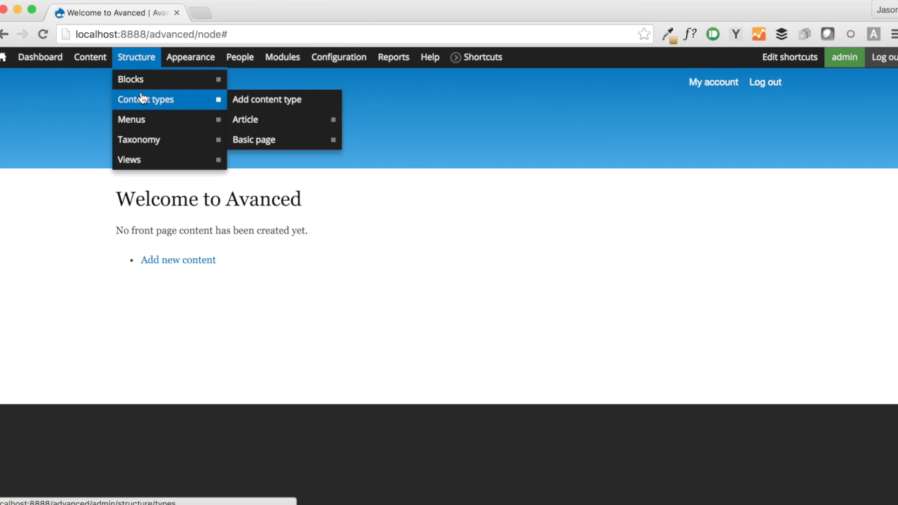
{"action": "left_click", "coordinate": [240, 100]}
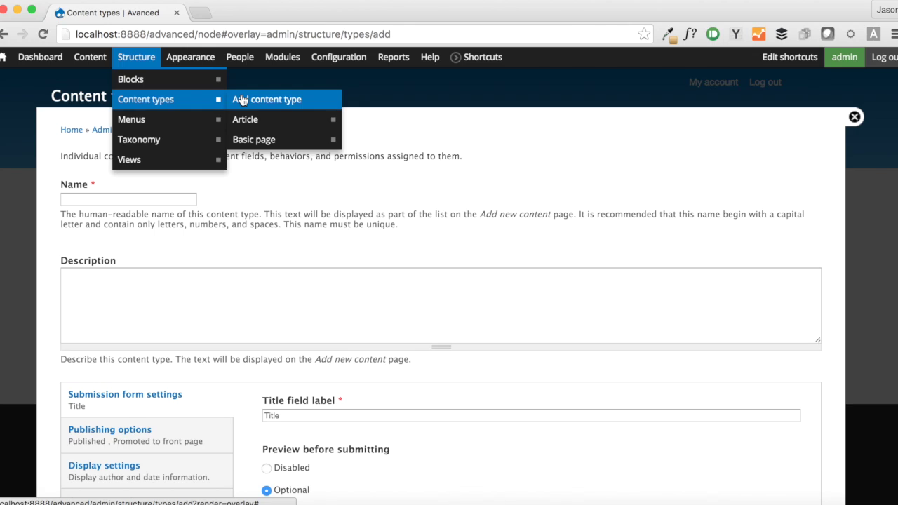
{"action": "left_click", "coordinate": [129, 197]}
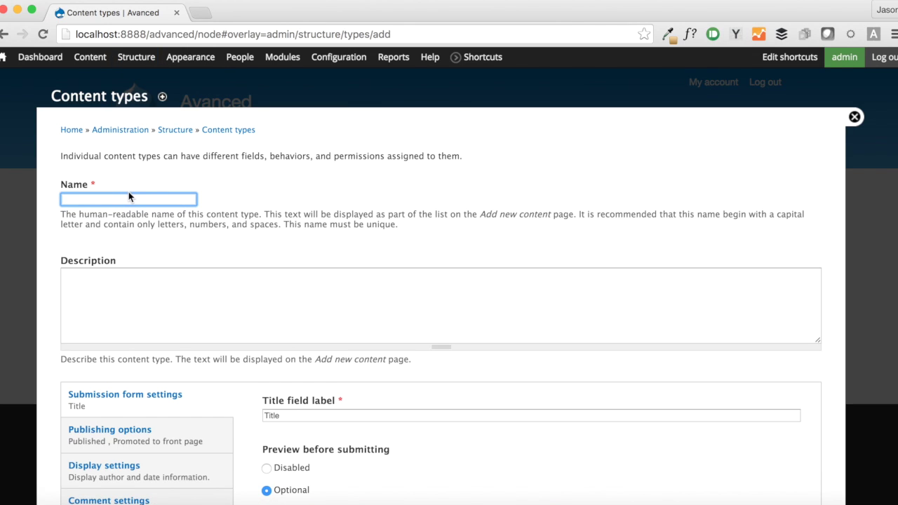
{"action": "type", "text": "Homepa"}
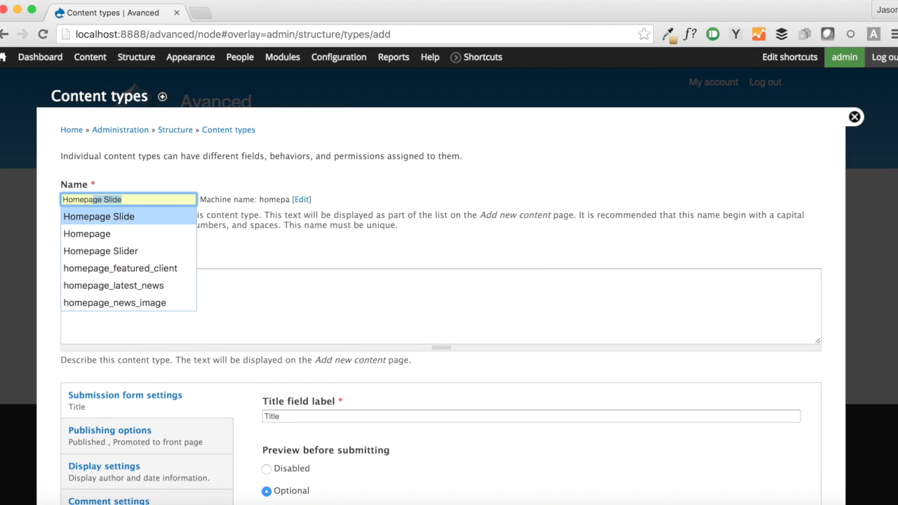
{"action": "key", "text": "Tab"}
- Enter the content type's description as "Content of this type will add a Slide to the Homepage Slider."
{"action": "left_click", "coordinate": [63, 278]}
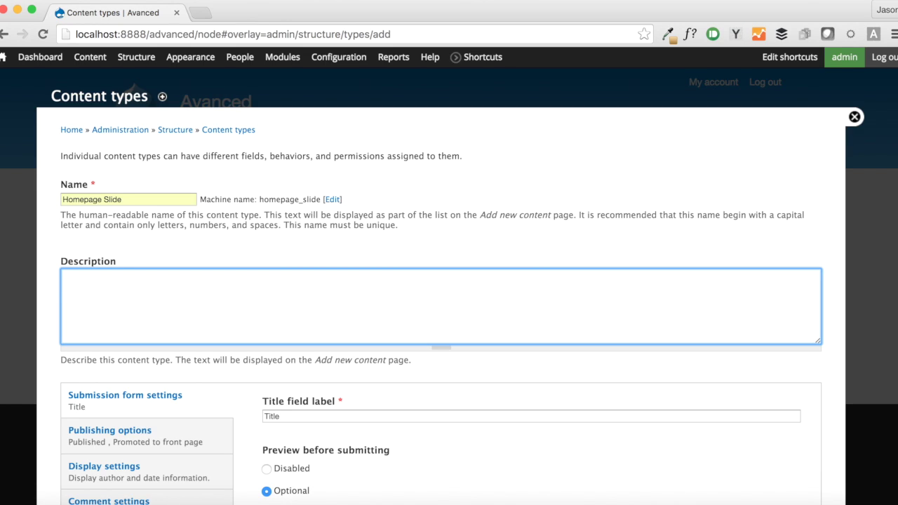
{"action": "type", "text": "Content of this type will"}
{"action": "type", "text": "add a"}
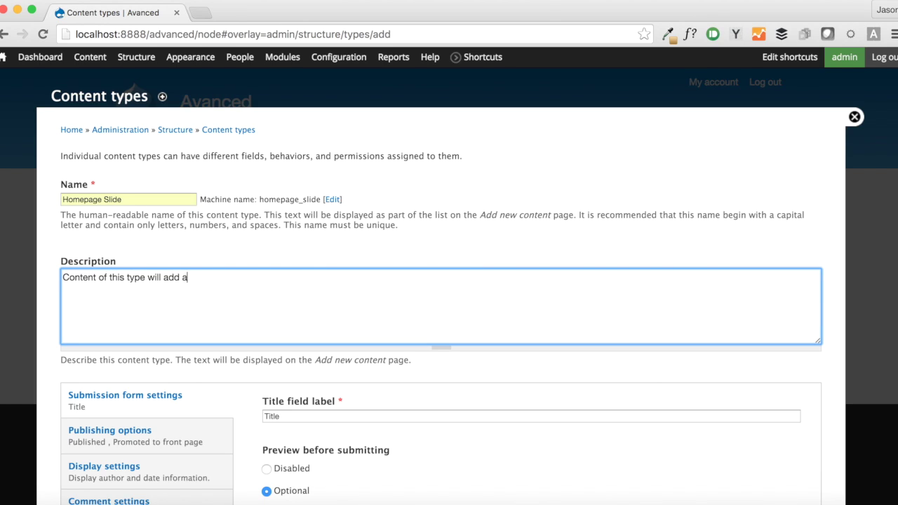
{"action": "type", "text": " Slide to the Homepage S"}
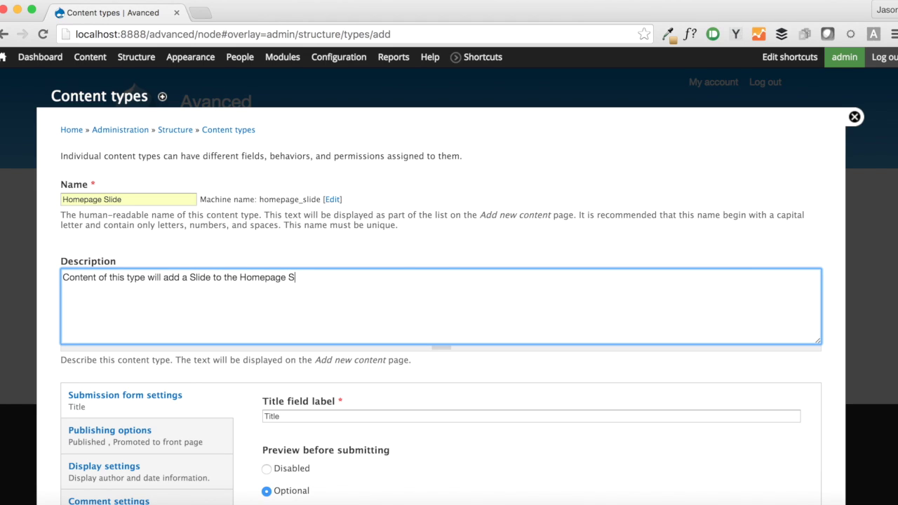
{"action": "type", "text": "lider."}
- Turn off promotion to the front page and the display of author and date information for the content type
{"action": "scroll", "coordinate": [213, 289], "scroll_direction": "down", "scroll_amount": 4}
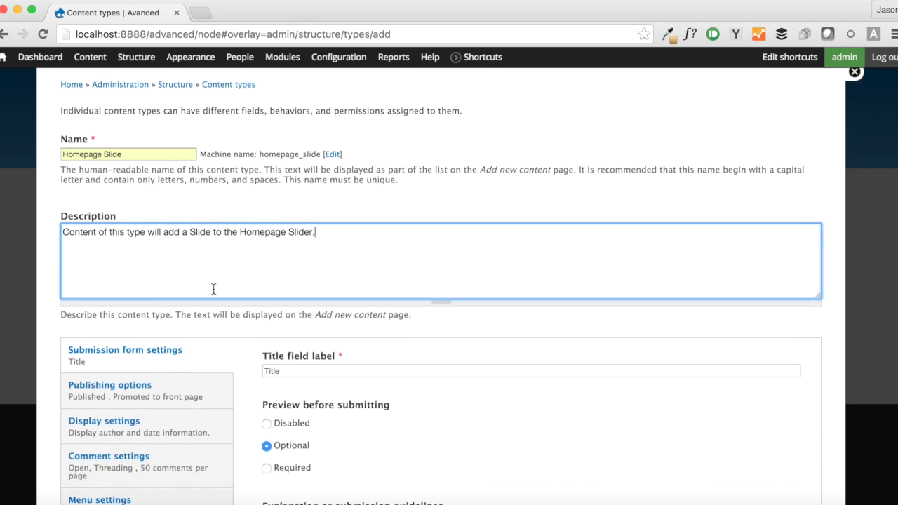
{"action": "left_click", "coordinate": [205, 293]}
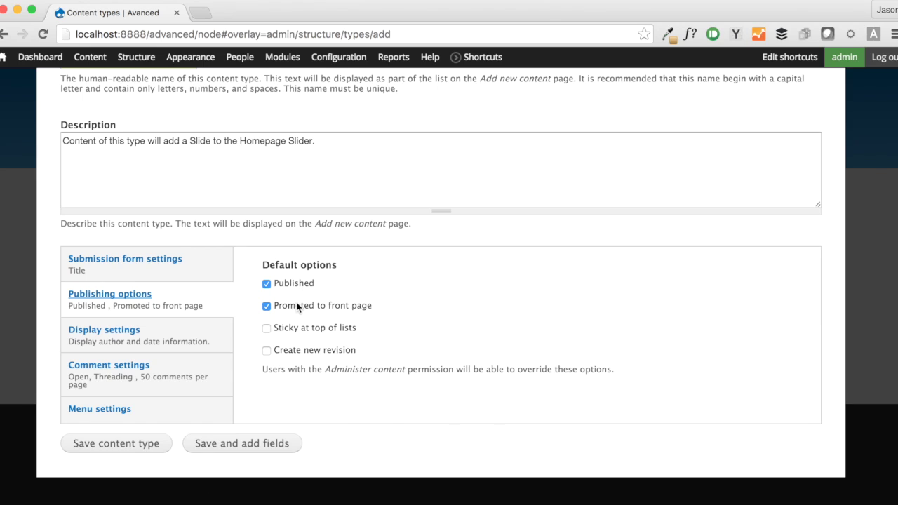
{"action": "left_click", "coordinate": [297, 306]}
{"action": "left_click", "coordinate": [199, 340]}
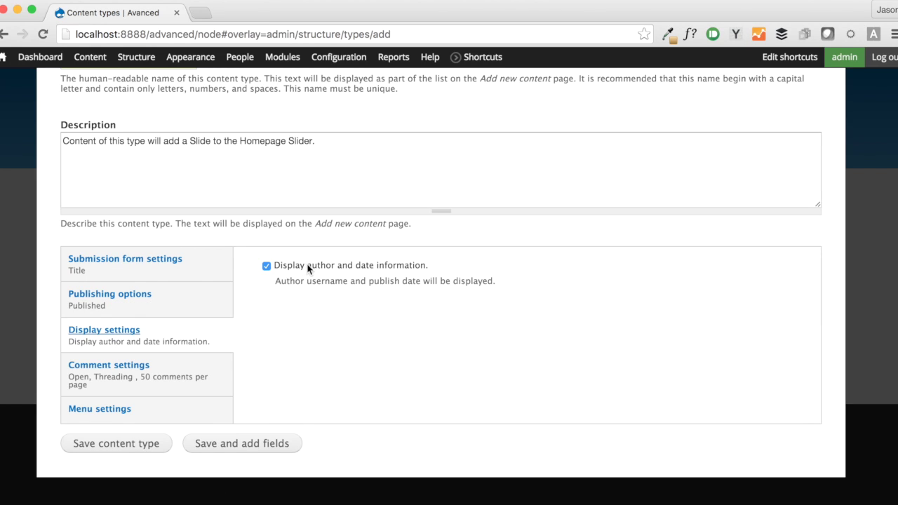
{"action": "left_click", "coordinate": [308, 268]}
- Set the default comment setting for new content of this type to Hidden
{"action": "left_click", "coordinate": [197, 374]}
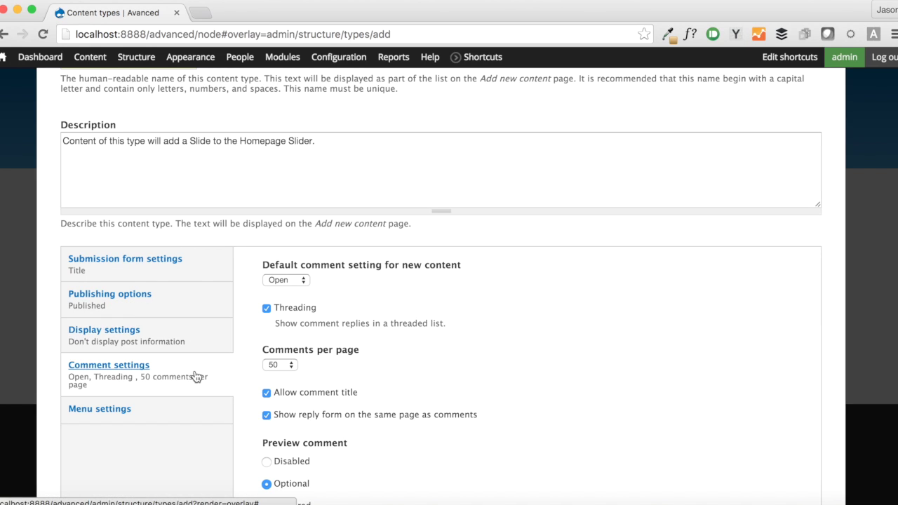
{"action": "left_click", "coordinate": [289, 281]}
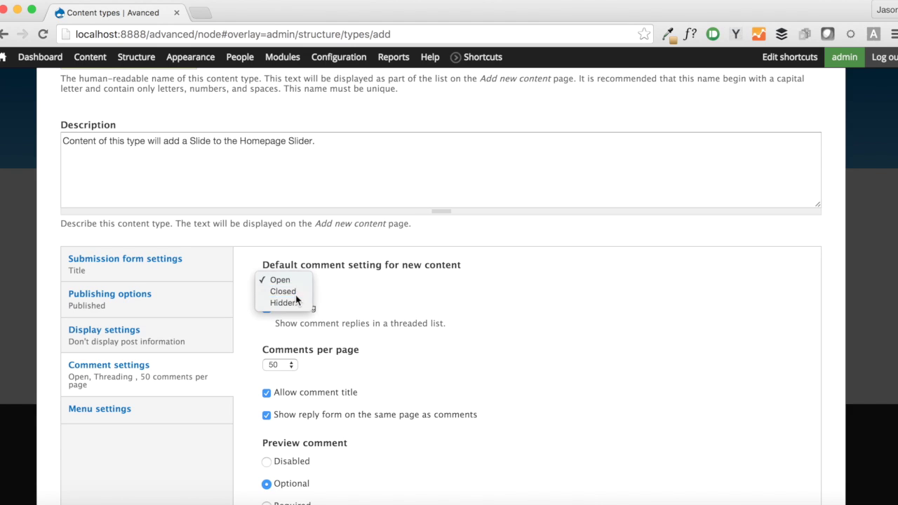
{"action": "left_click", "coordinate": [295, 291]}
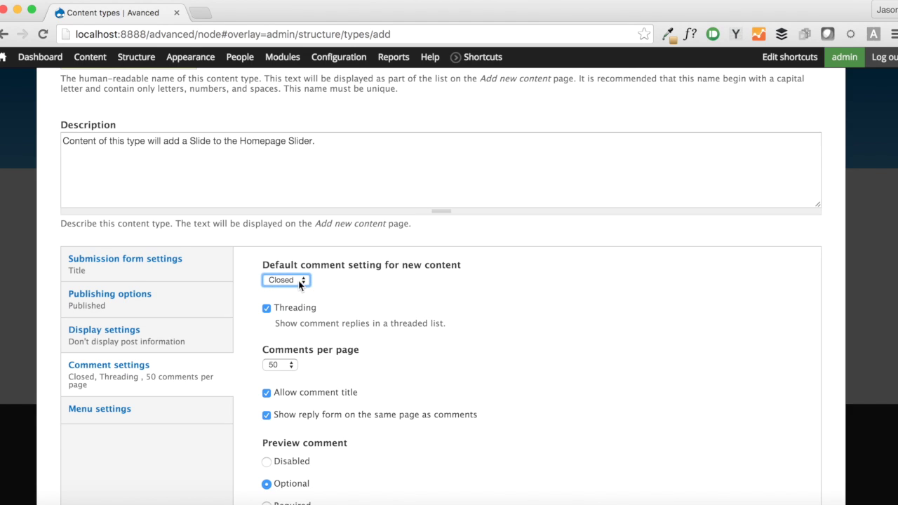
{"action": "left_click", "coordinate": [298, 283]}
{"action": "left_click", "coordinate": [296, 290]}
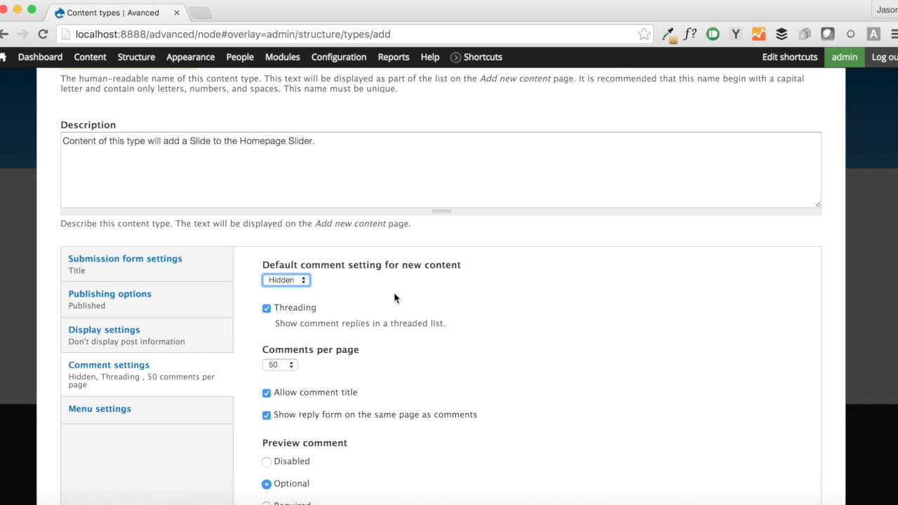
- Make the Main menu unavailable for the content type, then save it and continue to adding fields
{"action": "left_click", "coordinate": [164, 414]}
{"action": "left_click", "coordinate": [300, 283]}
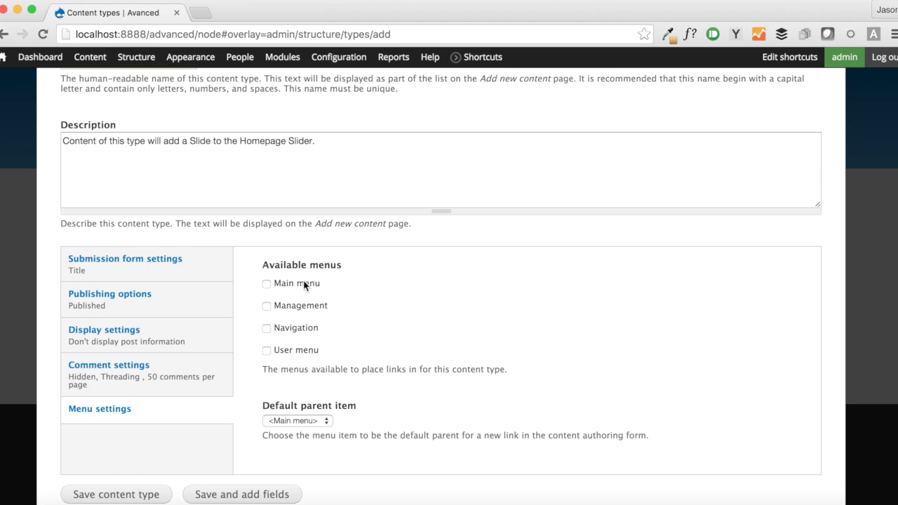
{"action": "scroll", "coordinate": [217, 449], "scroll_direction": "down", "scroll_amount": 2}
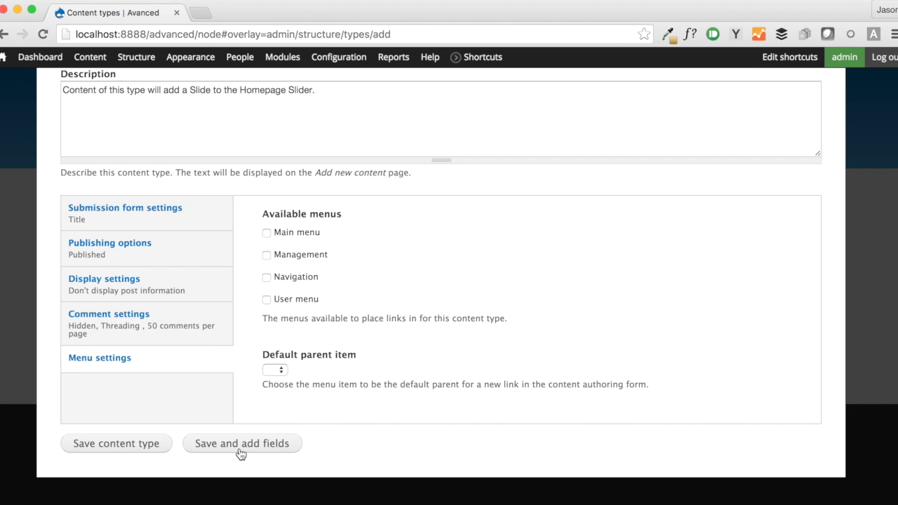
{"action": "left_click", "coordinate": [240, 443]}
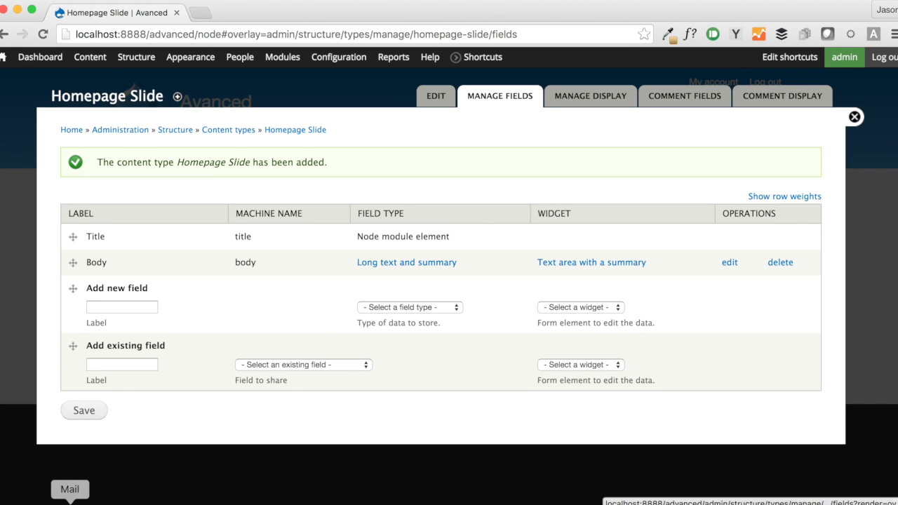
- Switch to Finder and preview Advanced.ai from the projects folder in Downloads, then return to the Homepage Slide fields in the browser
{"action": "left_click", "coordinate": [32, 498]}
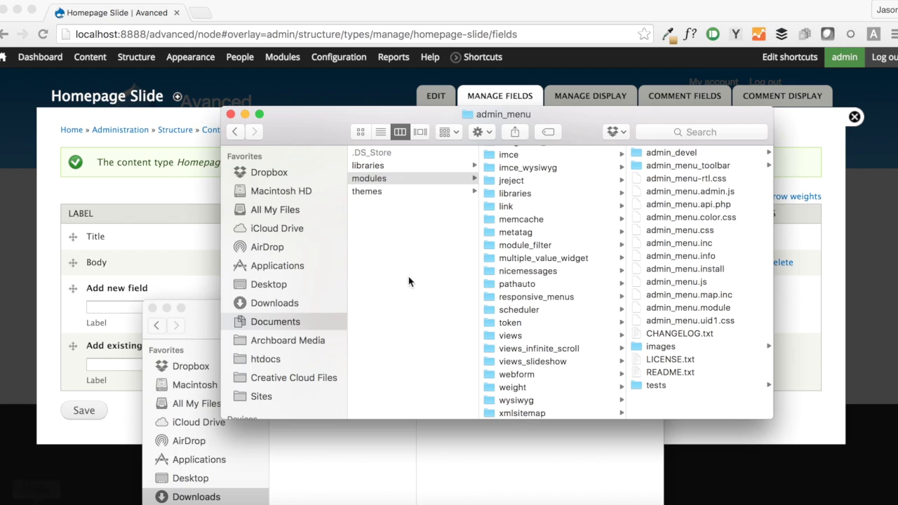
{"action": "left_click", "coordinate": [318, 359]}
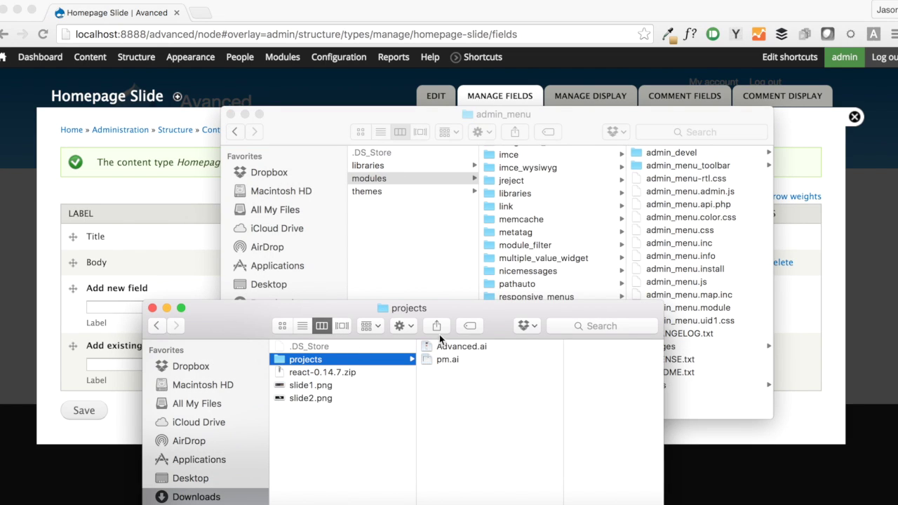
{"action": "left_click", "coordinate": [449, 346]}
{"action": "key", "text": "space"}
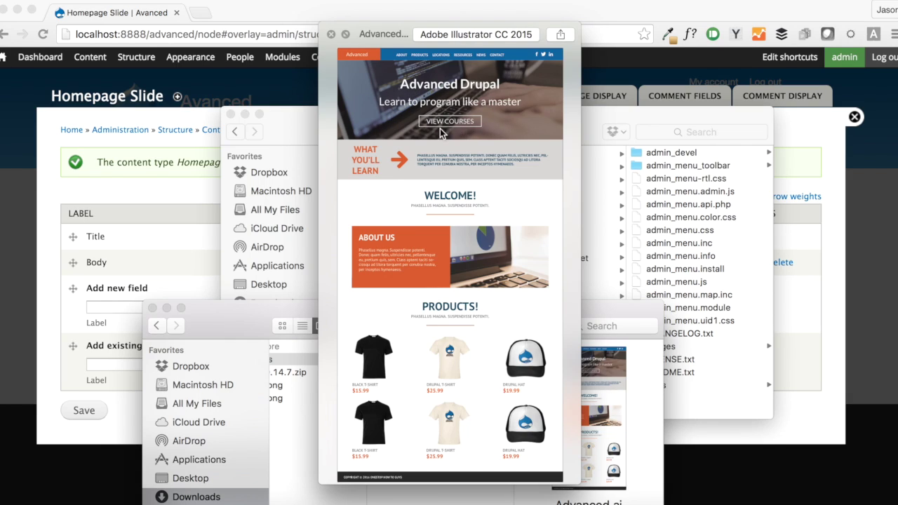
{"action": "left_click", "coordinate": [168, 188]}
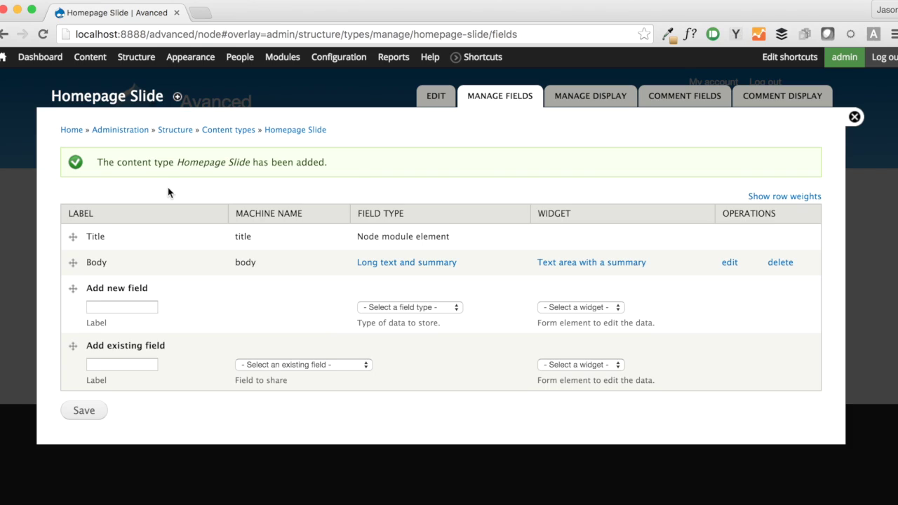
- Add a new field labelled Link to the Homepage Slide content type with field type Link and save it
{"action": "double_click", "coordinate": [88, 238]}
{"action": "left_click_drag", "start_coordinate": [86, 261], "coordinate": [97, 261]}
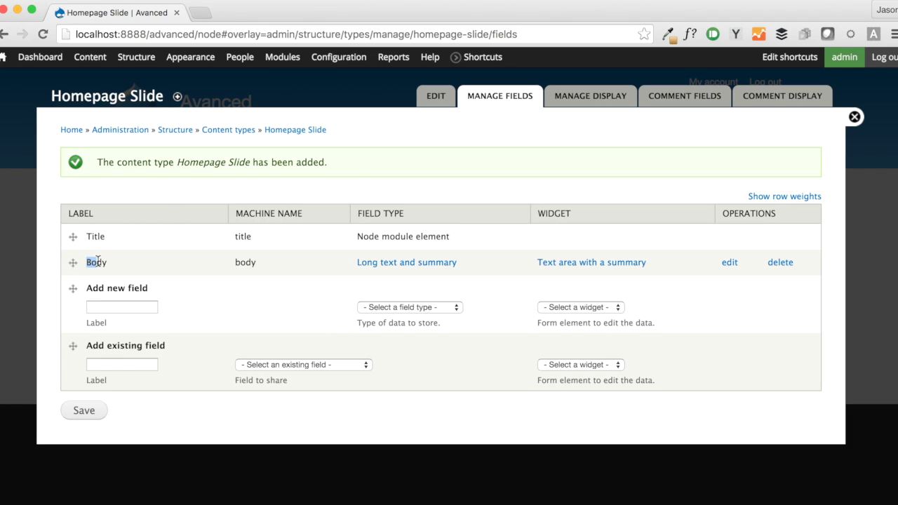
{"action": "left_click", "coordinate": [139, 305]}
{"action": "type", "text": "Link"}
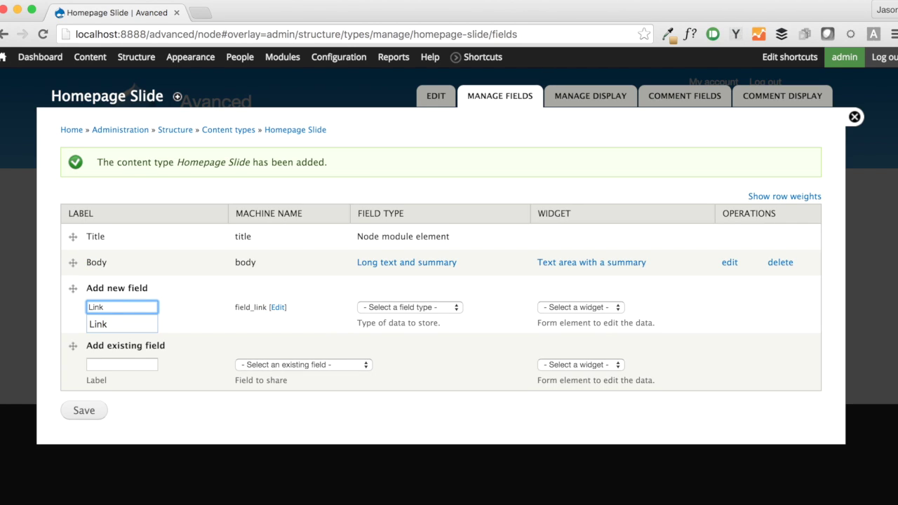
{"action": "key", "text": "Tab"}
{"action": "key", "text": "Tab"}
{"action": "key", "text": "l"}
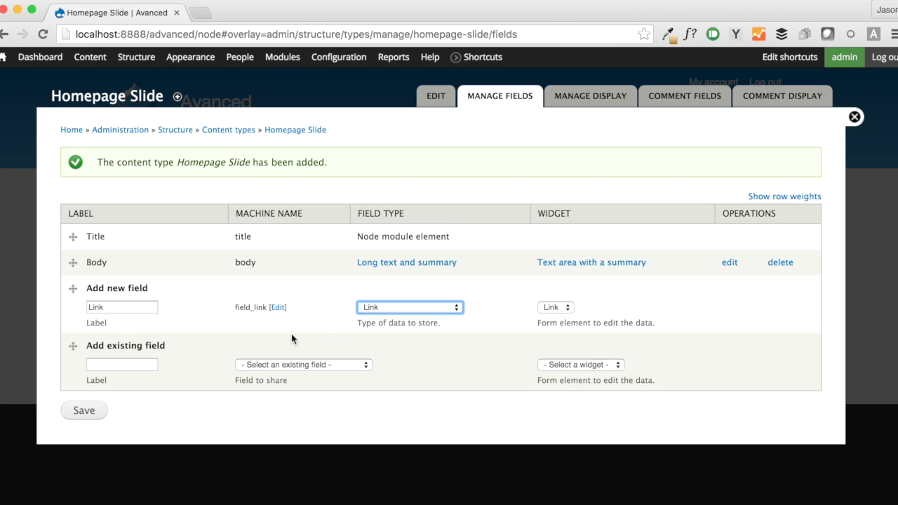
{"action": "left_click", "coordinate": [101, 406]}
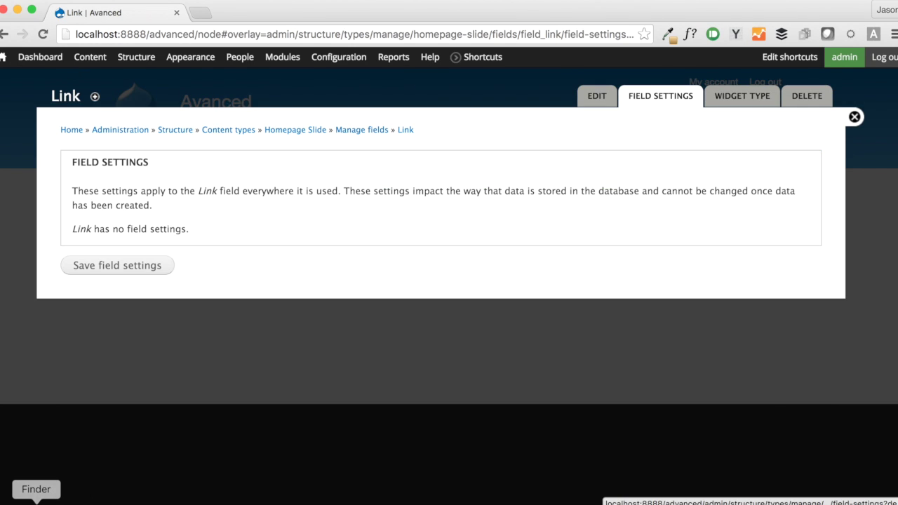
- Check the homepage design preview in Finder again, then return to the browser and save the Link field's field settings
{"action": "left_click", "coordinate": [35, 500]}
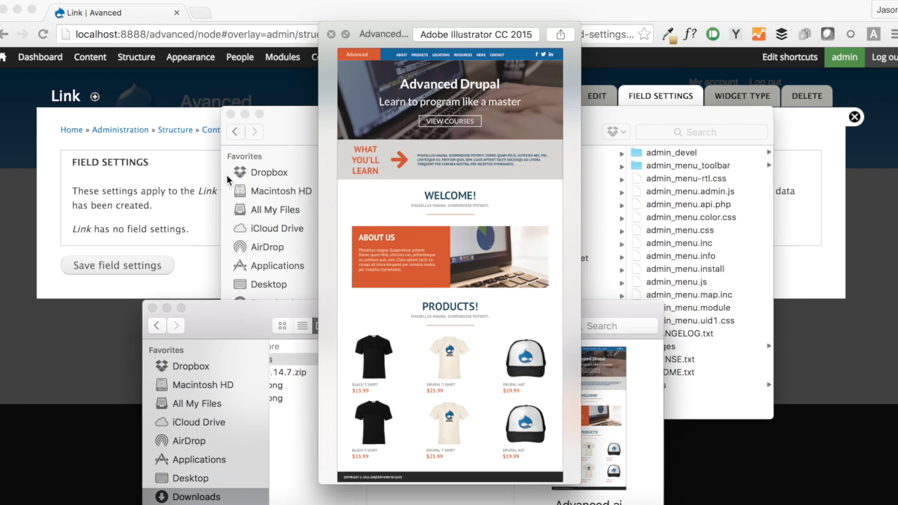
{"action": "left_click", "coordinate": [169, 204]}
{"action": "left_click", "coordinate": [135, 265]}
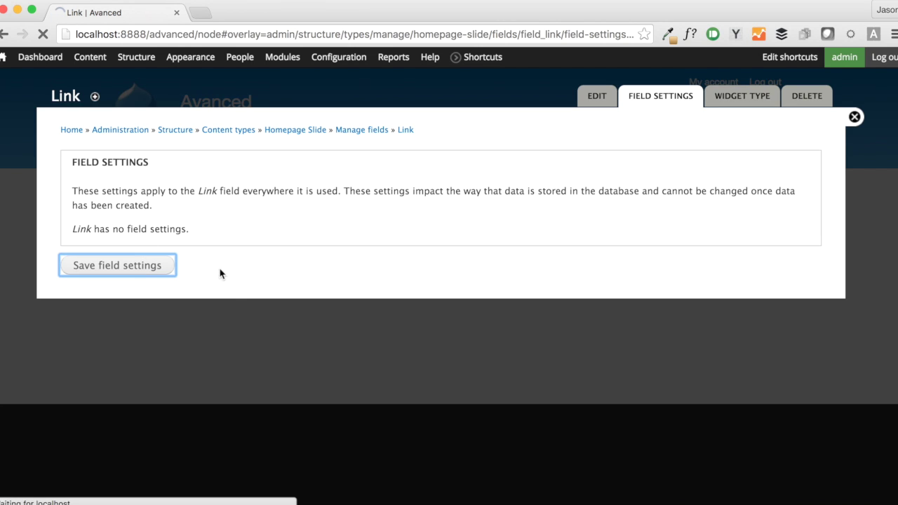
- Set the Link field's link title to Required Title and save the settings
{"action": "scroll", "coordinate": [189, 336], "scroll_direction": "down", "scroll_amount": 5}
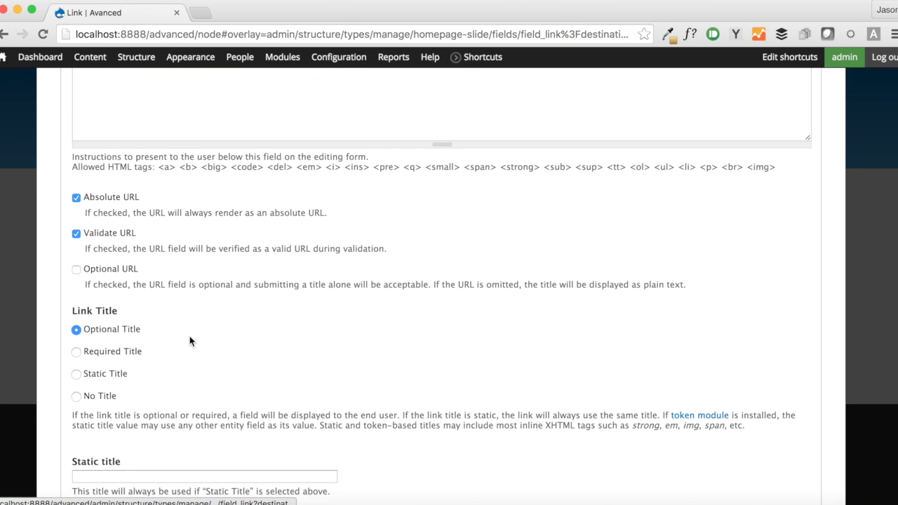
{"action": "left_click", "coordinate": [131, 351]}
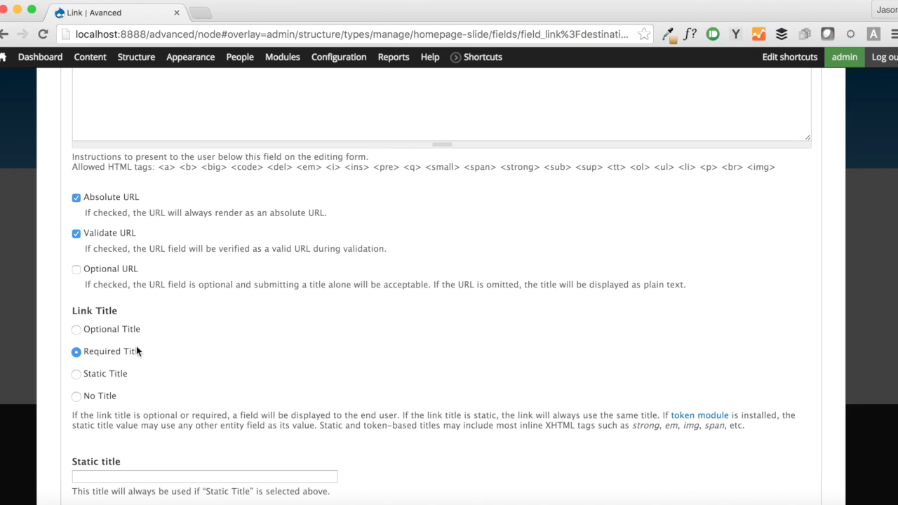
{"action": "scroll", "coordinate": [208, 391], "scroll_direction": "down", "scroll_amount": 15}
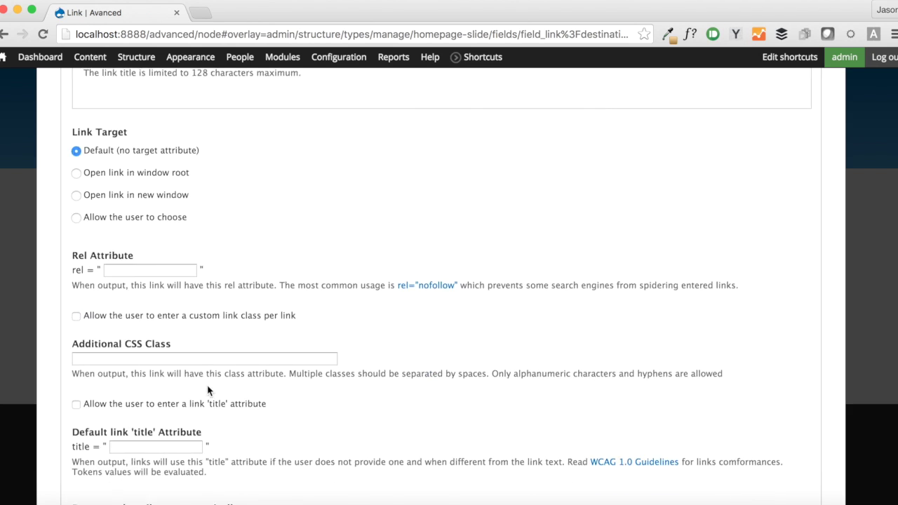
{"action": "scroll", "coordinate": [207, 390], "scroll_direction": "down", "scroll_amount": 8}
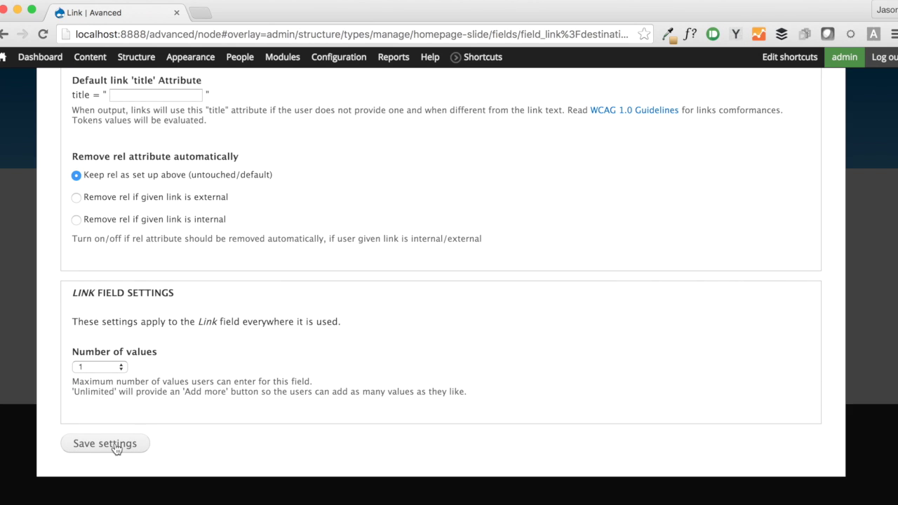
{"action": "left_click", "coordinate": [105, 444]}
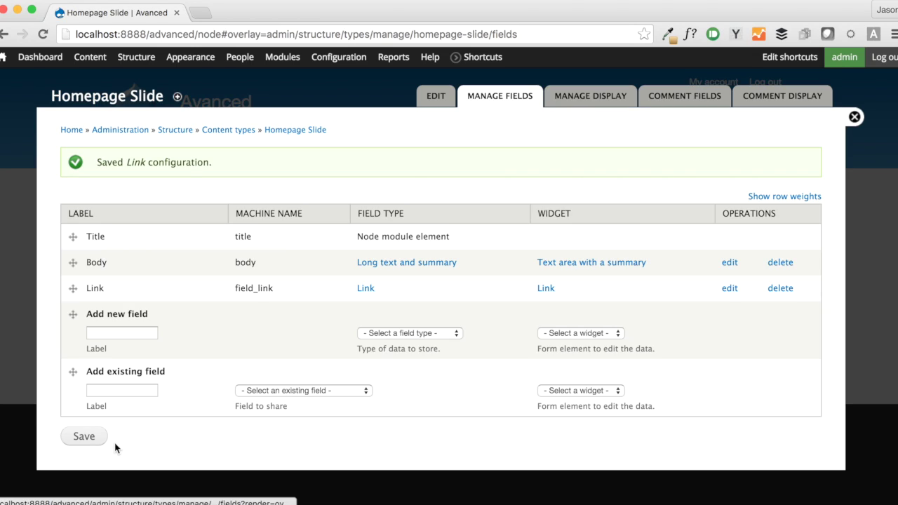
- Add the existing field Image: field_image (Image) to the Homepage Slide content type and save
{"action": "left_click", "coordinate": [117, 333]}
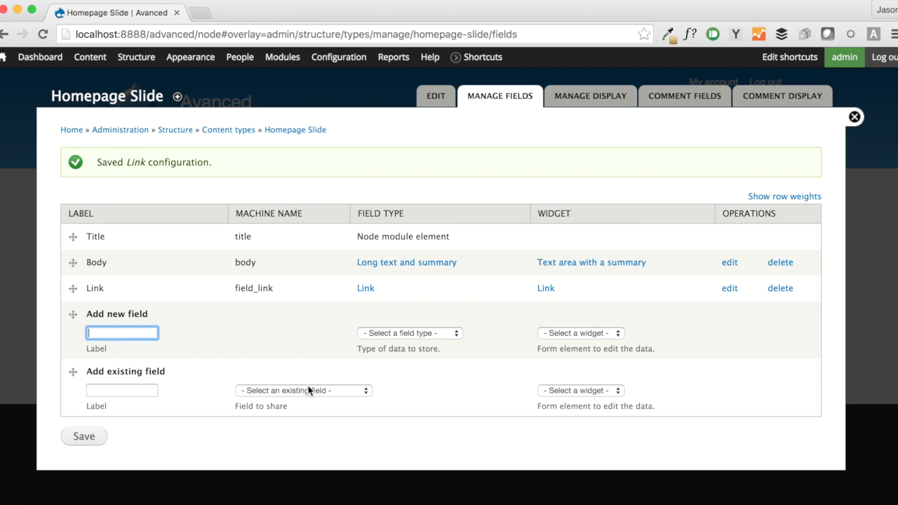
{"action": "left_click", "coordinate": [332, 390]}
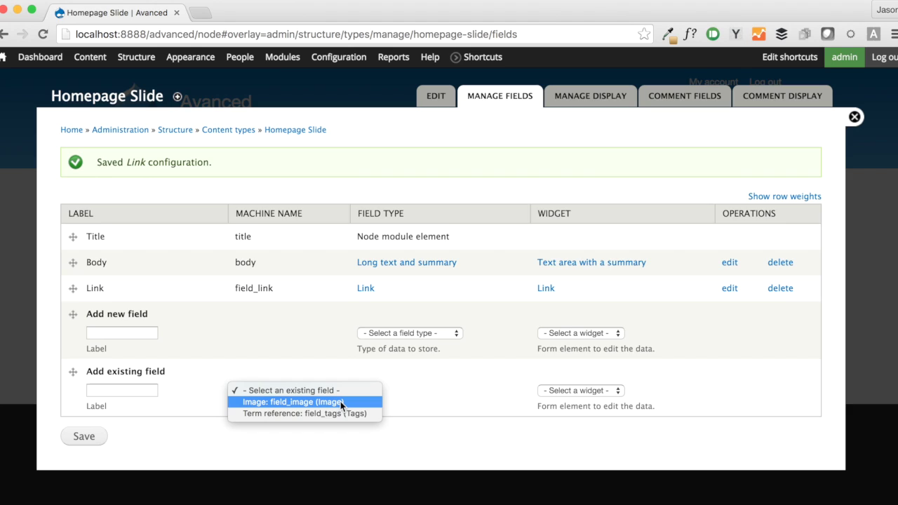
{"action": "left_click", "coordinate": [340, 402]}
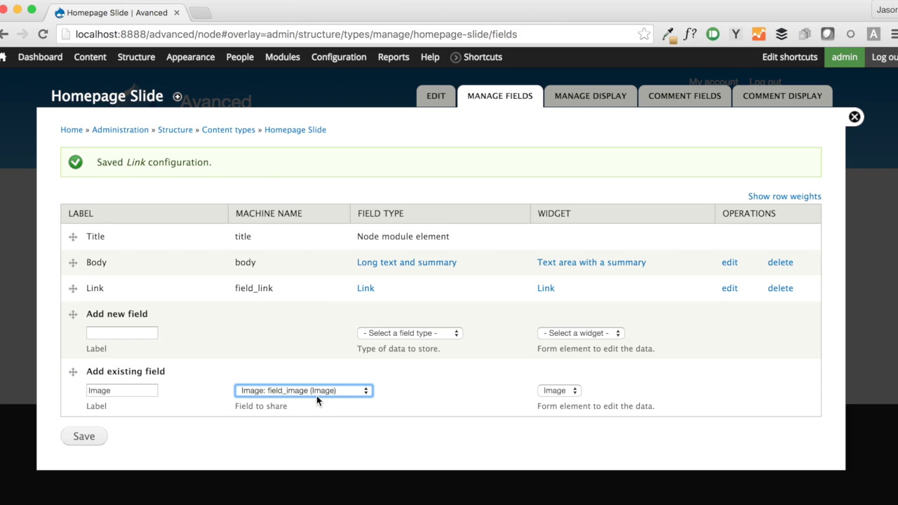
{"action": "left_click", "coordinate": [89, 440]}
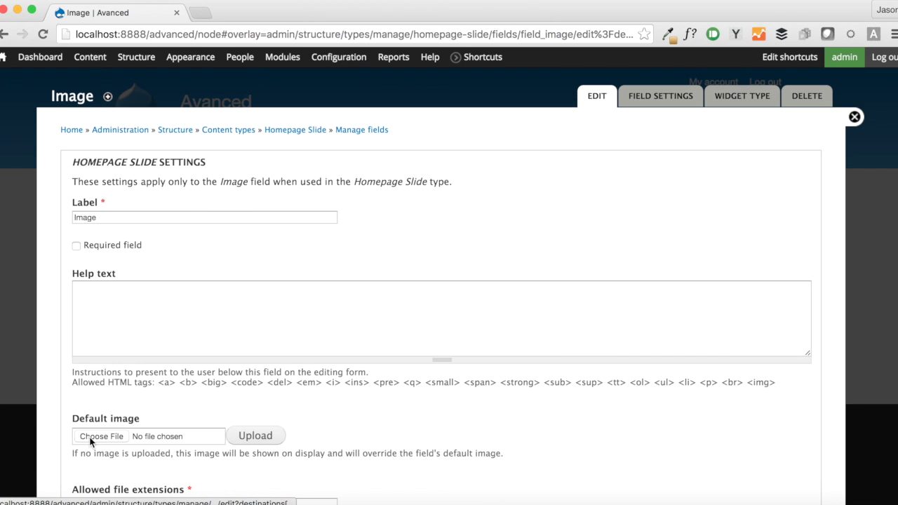
- Enable the Alt and Title fields for the Image field and save its settings
{"action": "scroll", "coordinate": [90, 442], "scroll_direction": "down", "scroll_amount": 5}
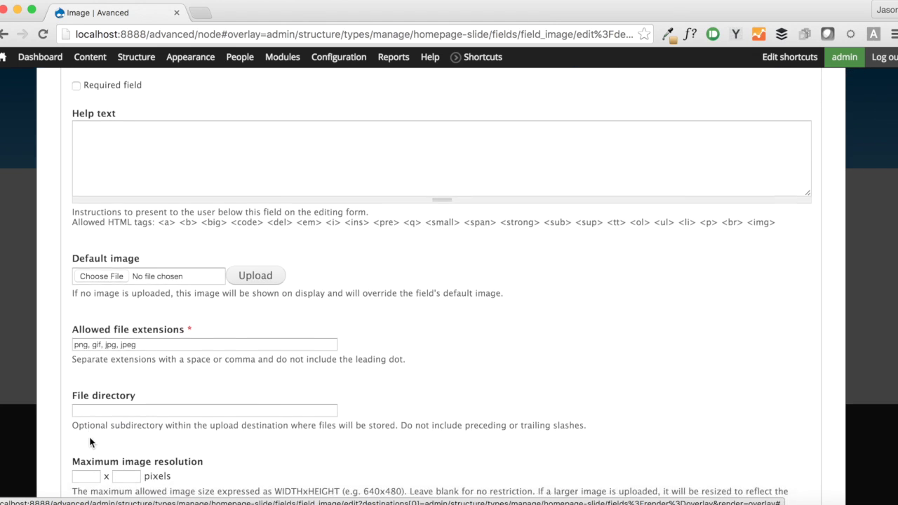
{"action": "scroll", "coordinate": [90, 441], "scroll_direction": "down", "scroll_amount": 3}
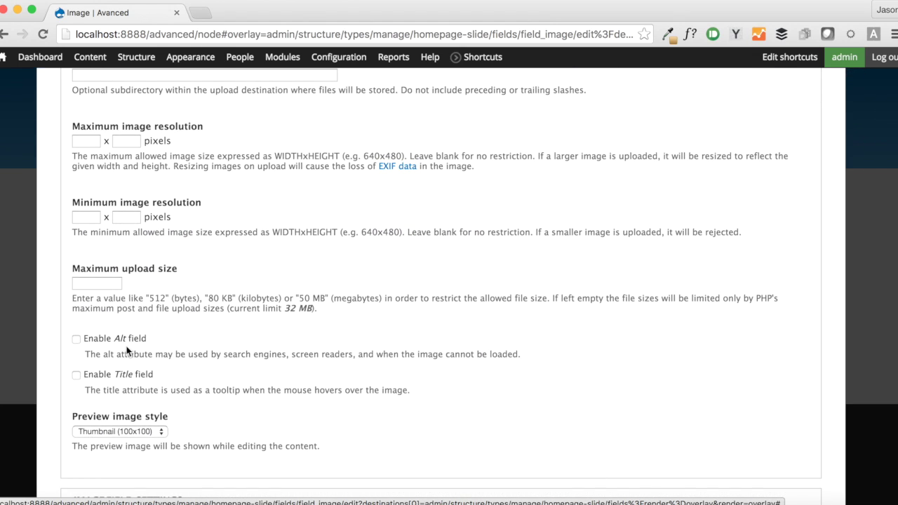
{"action": "left_click", "coordinate": [132, 340]}
{"action": "left_click", "coordinate": [129, 373]}
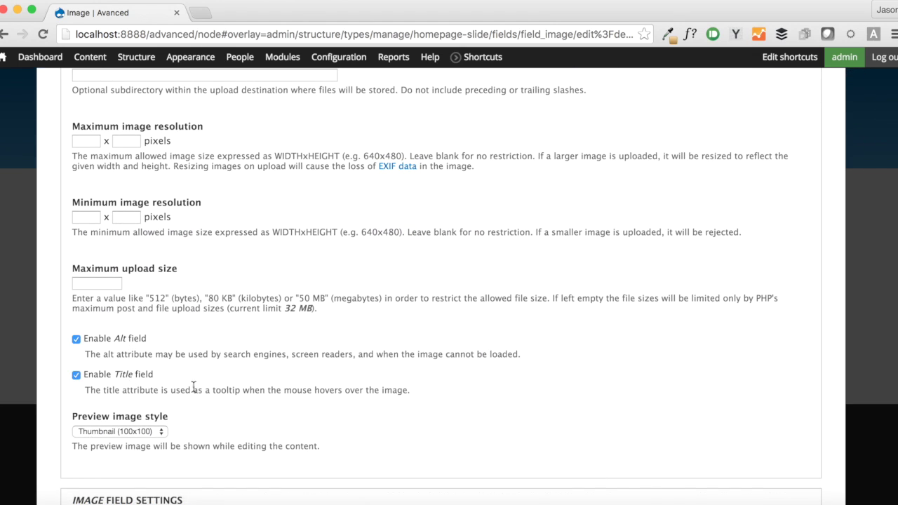
{"action": "scroll", "coordinate": [251, 429], "scroll_direction": "down", "scroll_amount": 1}
{"action": "scroll", "coordinate": [251, 430], "scroll_direction": "down", "scroll_amount": 5}
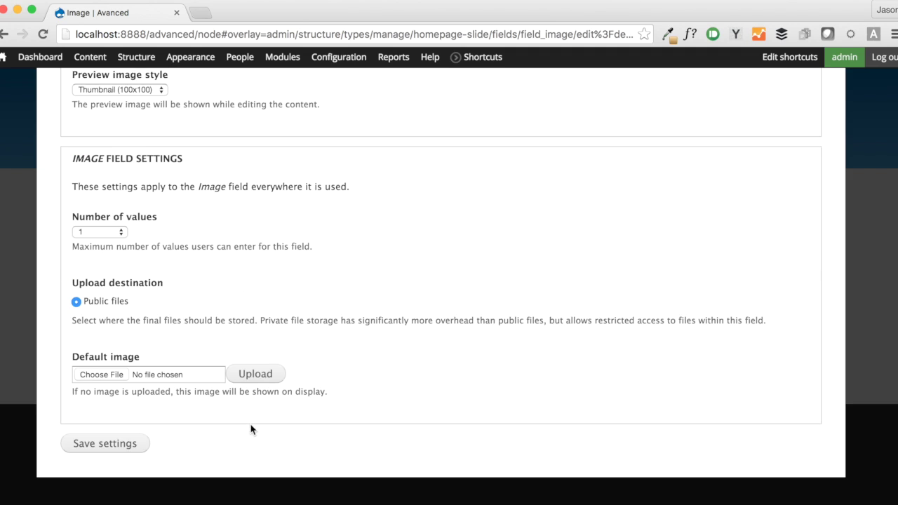
{"action": "left_click", "coordinate": [111, 448]}
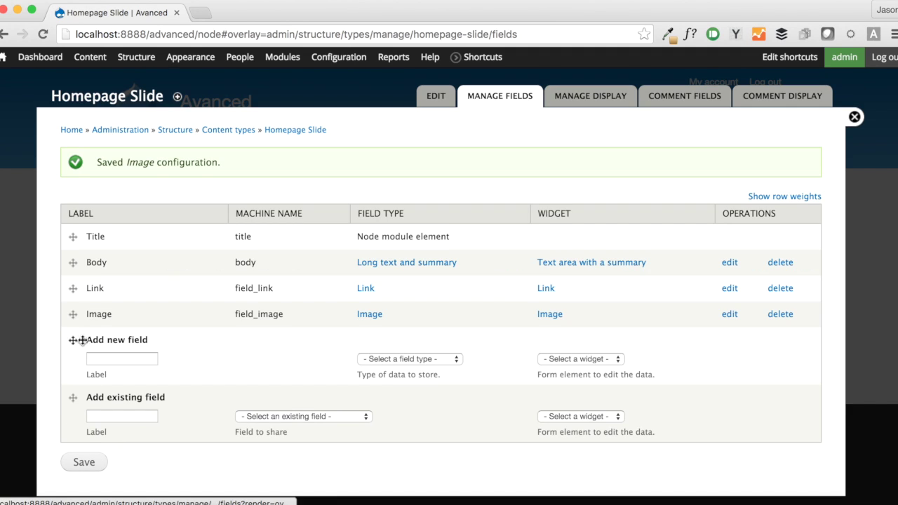
- Move the Image field between Title and Body in the Homepage Slide field order and save
{"action": "left_click_drag", "start_coordinate": [73, 315], "coordinate": [77, 270]}
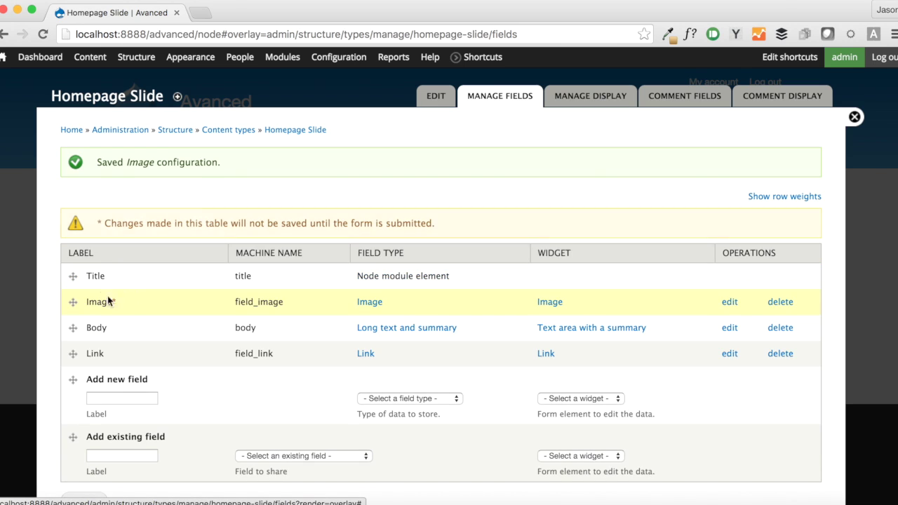
{"action": "scroll", "coordinate": [131, 404], "scroll_direction": "down", "scroll_amount": 1}
{"action": "left_click", "coordinate": [87, 444]}
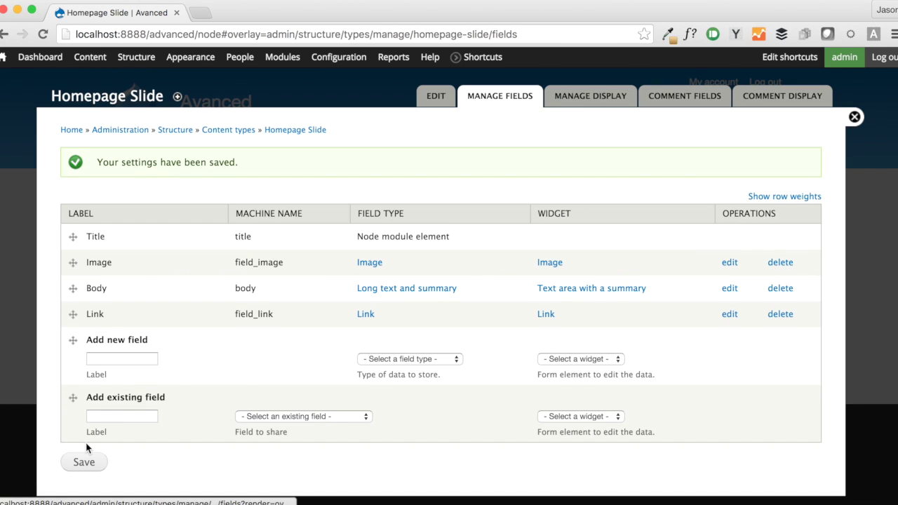
- Close the Homepage Slide field settings and start a new Homepage Slide titled "Advanced Drupal"
{"action": "left_click", "coordinate": [855, 117]}
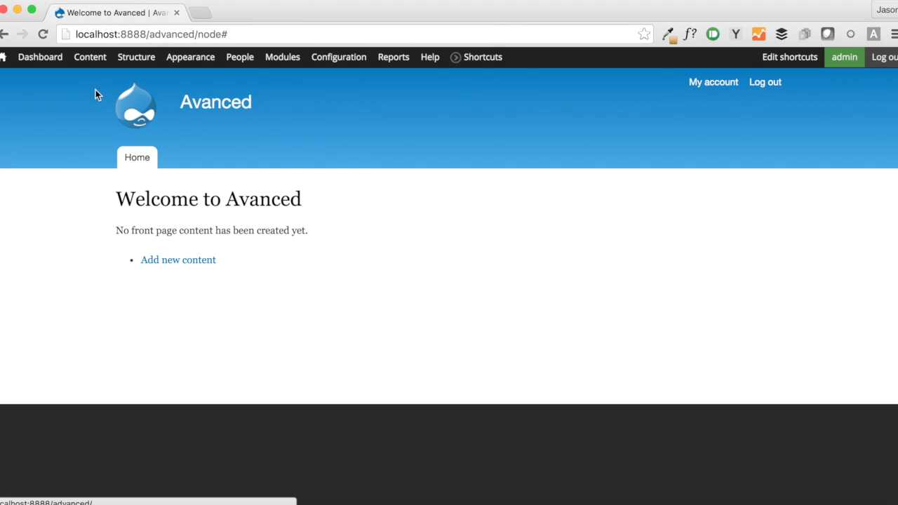
{"action": "mouse_move", "coordinate": [214, 81]}
{"action": "mouse_move", "coordinate": [100, 66]}
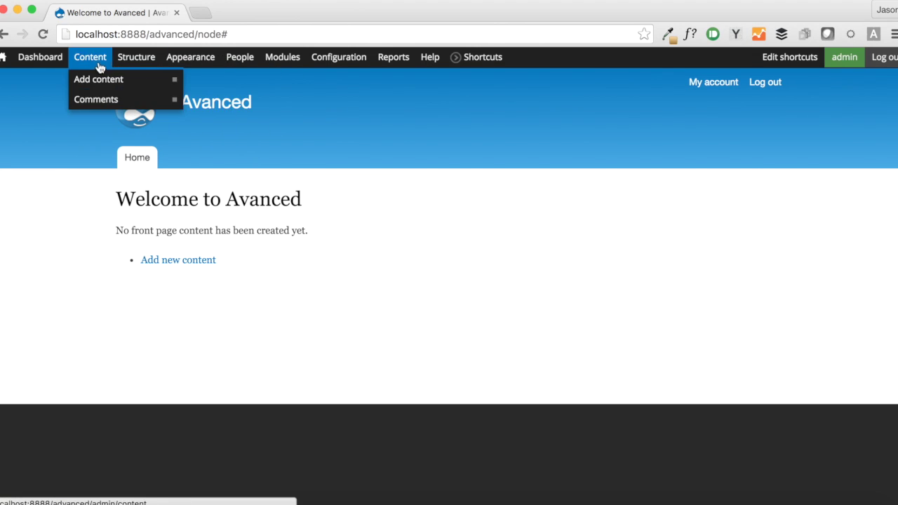
{"action": "left_click", "coordinate": [202, 119]}
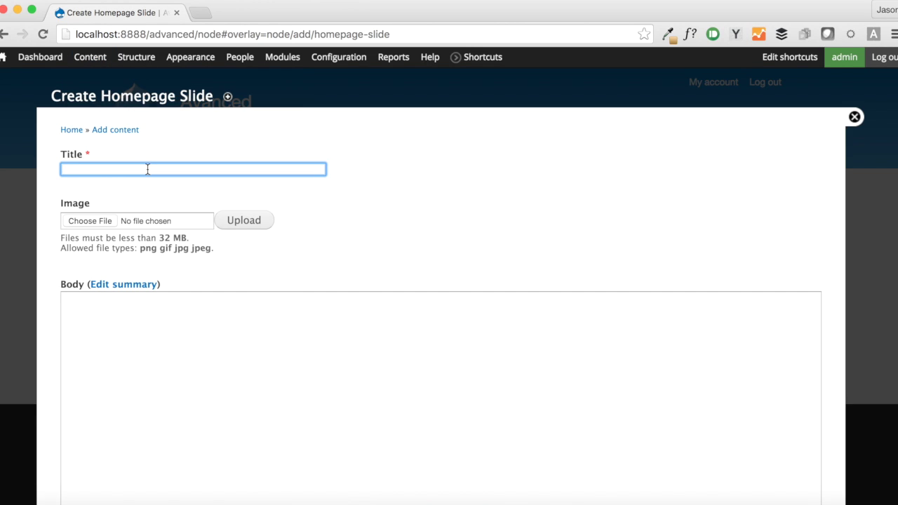
{"action": "type", "text": "Advanced Drupal"}
{"action": "key", "text": "Down"}
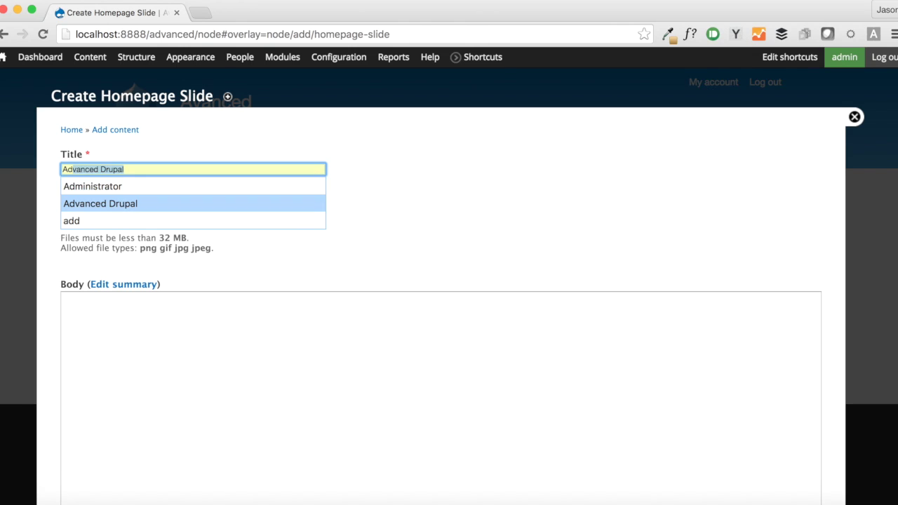
{"action": "key", "text": "Tab"}
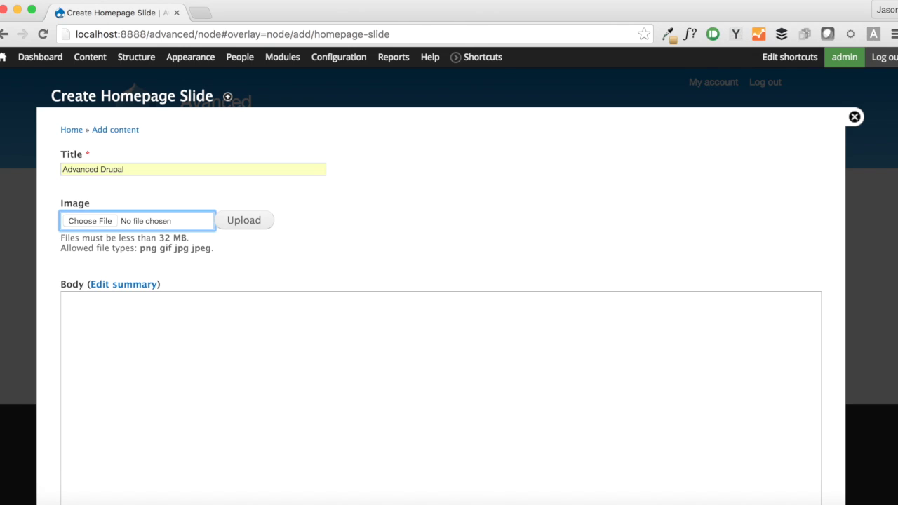
- Upload slide1.png from Downloads as the slide's image and enter the body text "Learn to program like a master"
{"action": "left_click", "coordinate": [107, 222]}
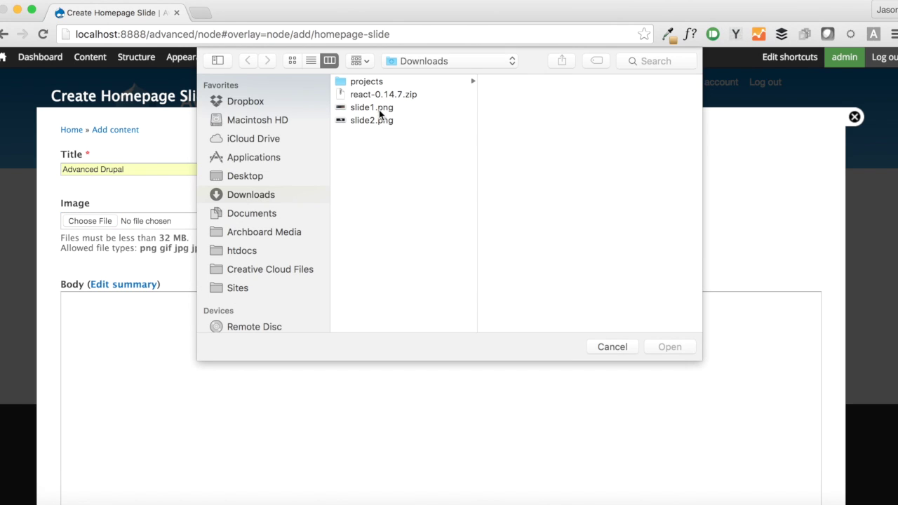
{"action": "double_click", "coordinate": [379, 110]}
{"action": "left_click", "coordinate": [254, 220]}
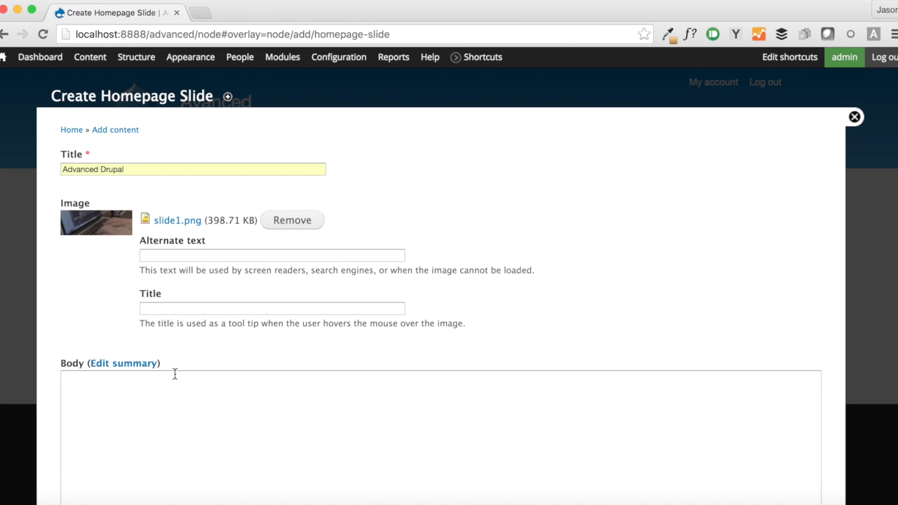
{"action": "left_click", "coordinate": [174, 401]}
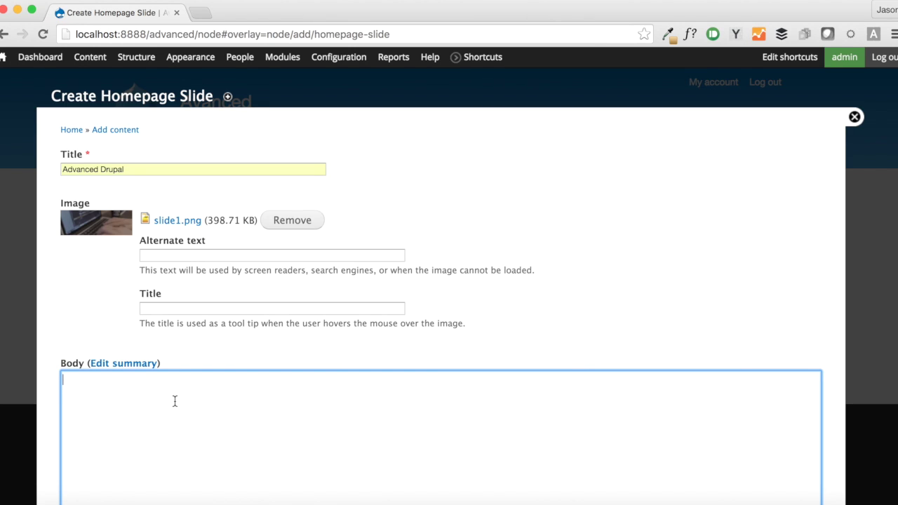
{"action": "scroll", "coordinate": [175, 400], "scroll_direction": "down", "scroll_amount": 2}
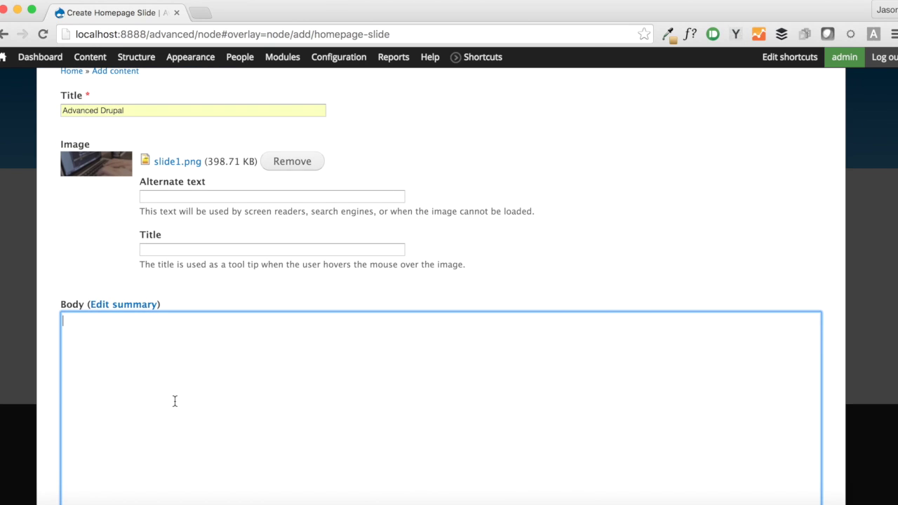
{"action": "type", "text": "Learn to program like a master"}
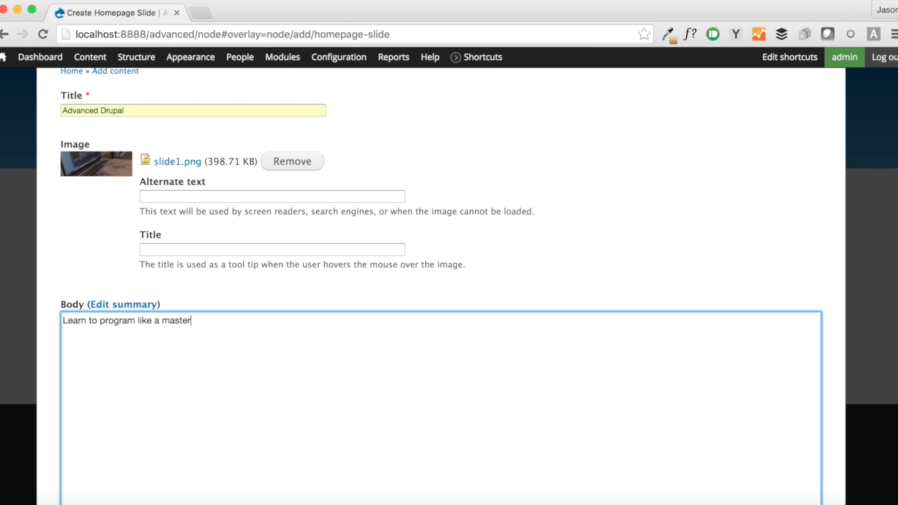
- Give the slide a link titled "View Courses" with the URL <front> and save the slide
{"action": "scroll", "coordinate": [198, 456], "scroll_direction": "down", "scroll_amount": 5}
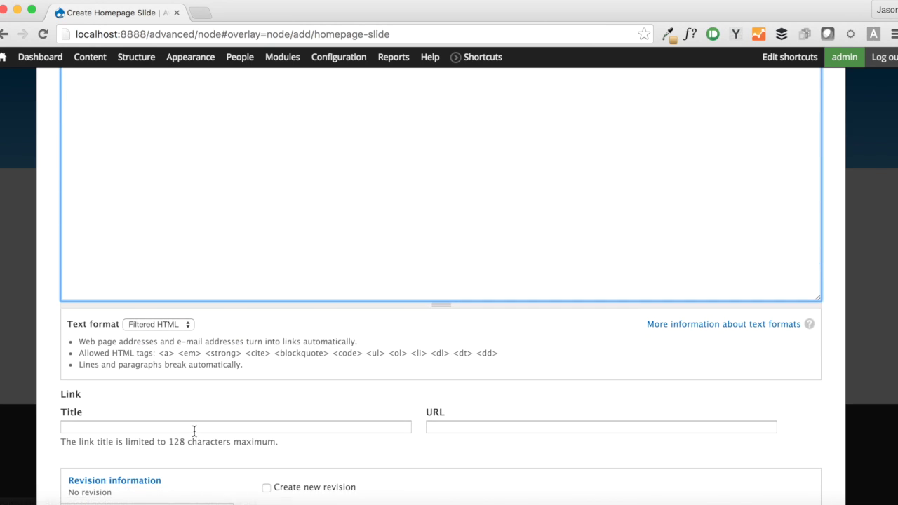
{"action": "left_click", "coordinate": [195, 427]}
{"action": "type", "text": "View Co"}
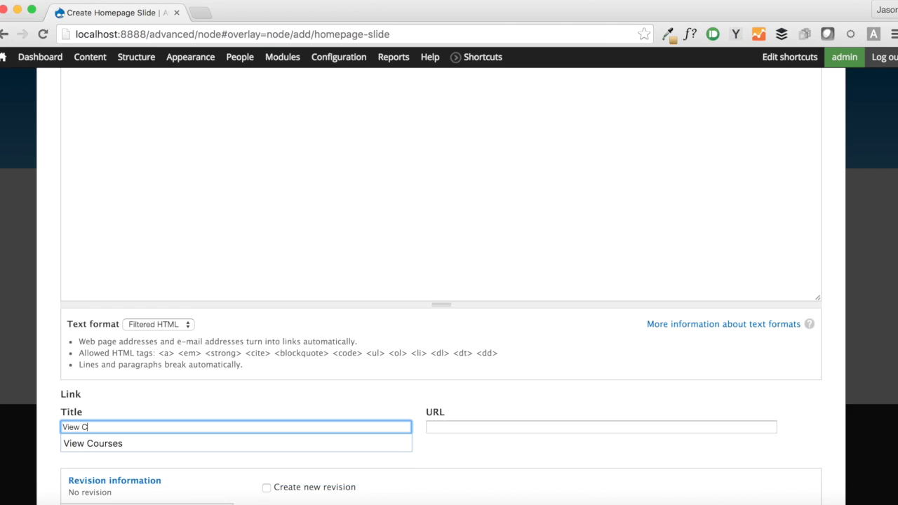
{"action": "key", "text": "Down"}
{"action": "key", "text": "Tab"}
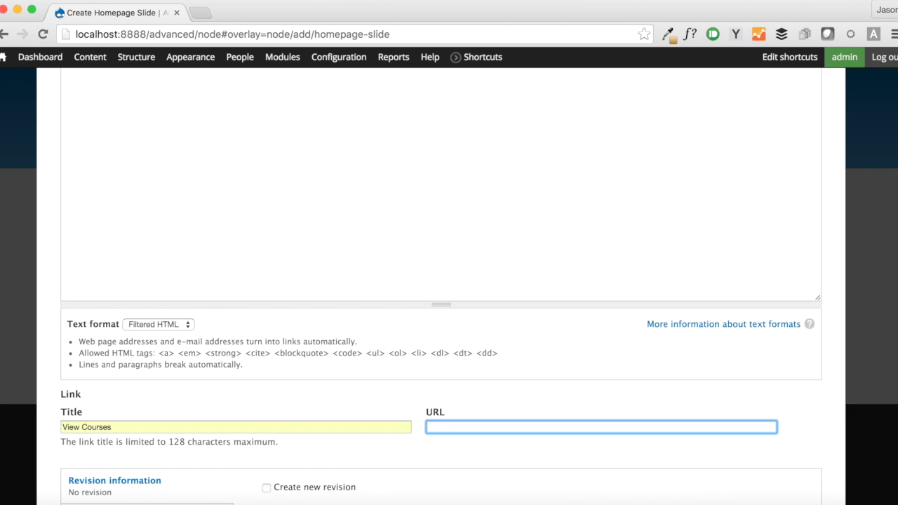
{"action": "type", "text": "<front>"}
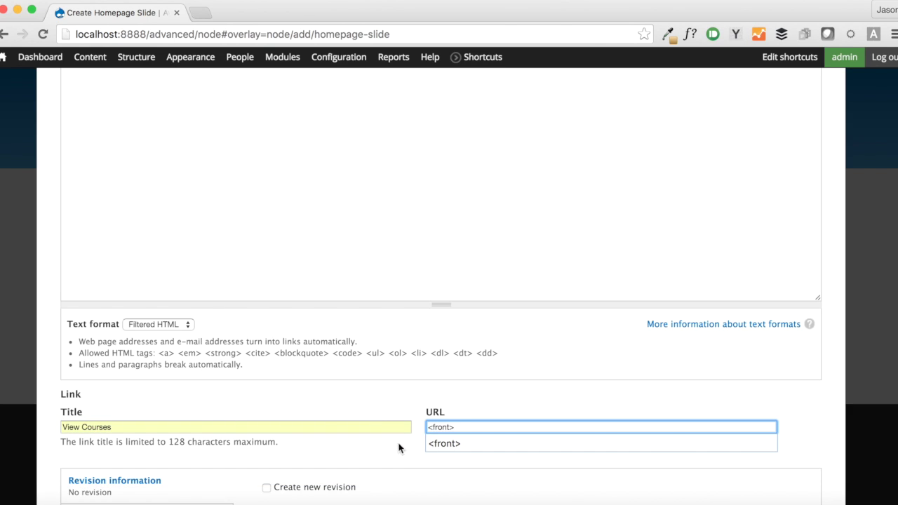
{"action": "left_click", "coordinate": [484, 444]}
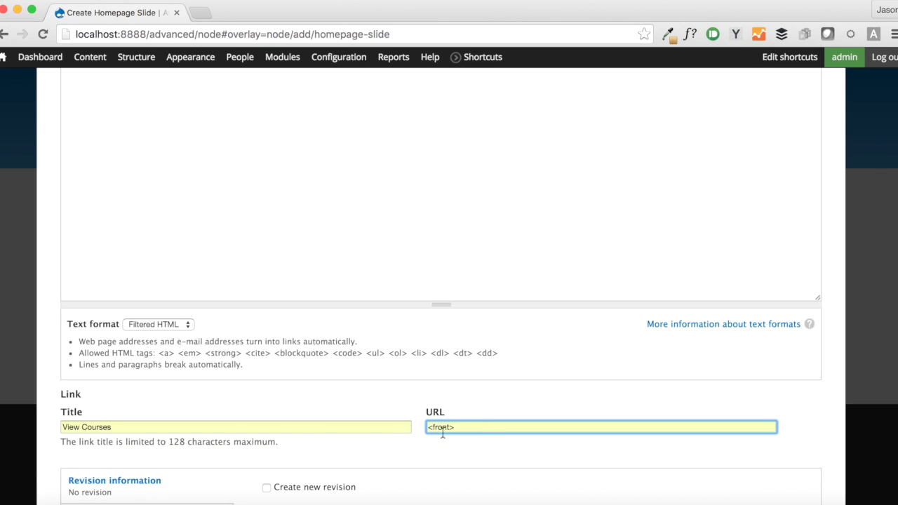
{"action": "scroll", "coordinate": [461, 430], "scroll_direction": "down", "scroll_amount": 5}
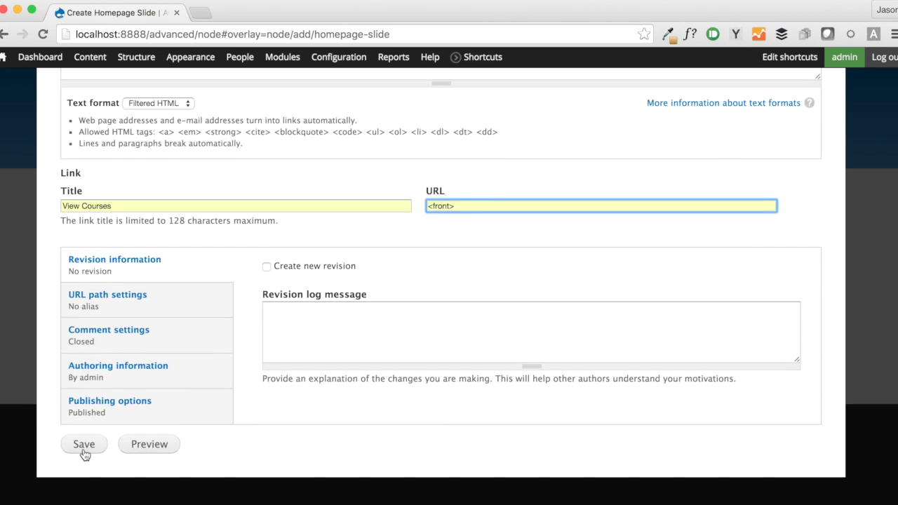
{"action": "left_click", "coordinate": [83, 451]}
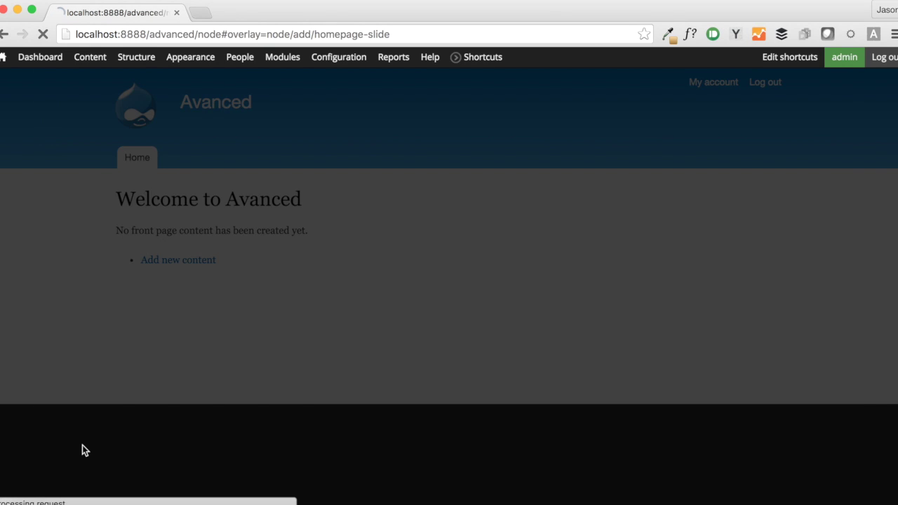
- Start another Homepage Slide and title it "Practical Drupal"
{"action": "scroll", "coordinate": [82, 449], "scroll_direction": "down", "scroll_amount": 5}
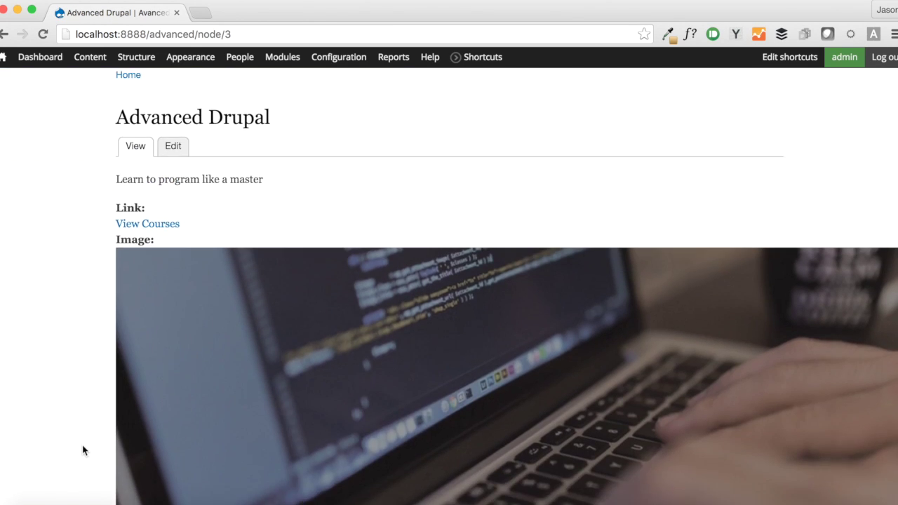
{"action": "scroll", "coordinate": [77, 393], "scroll_direction": "up", "scroll_amount": 5}
{"action": "mouse_move", "coordinate": [89, 57]}
{"action": "mouse_move", "coordinate": [171, 83]}
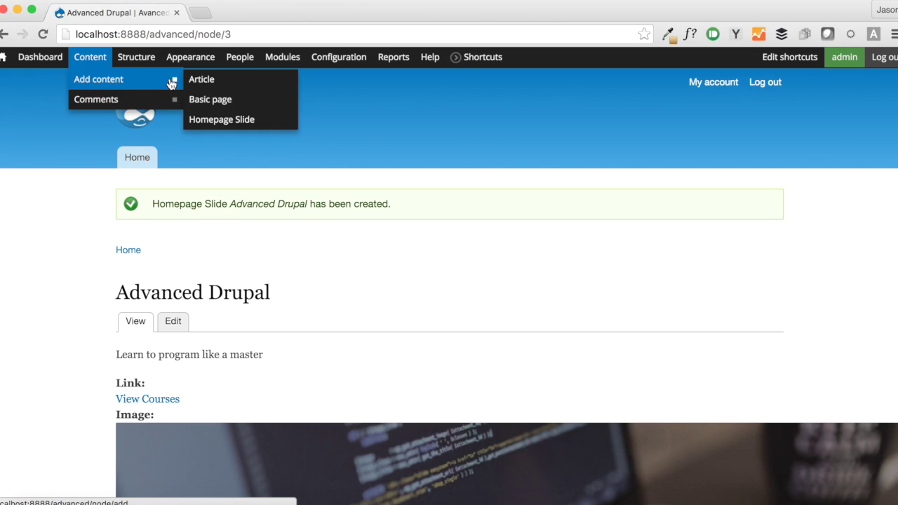
{"action": "left_click", "coordinate": [219, 124]}
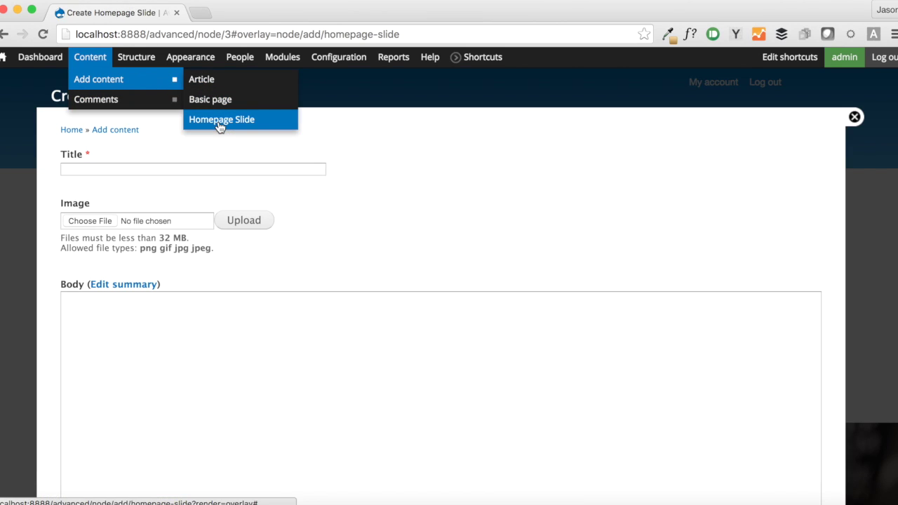
{"action": "left_click", "coordinate": [141, 168]}
{"action": "type", "text": "Pr"}
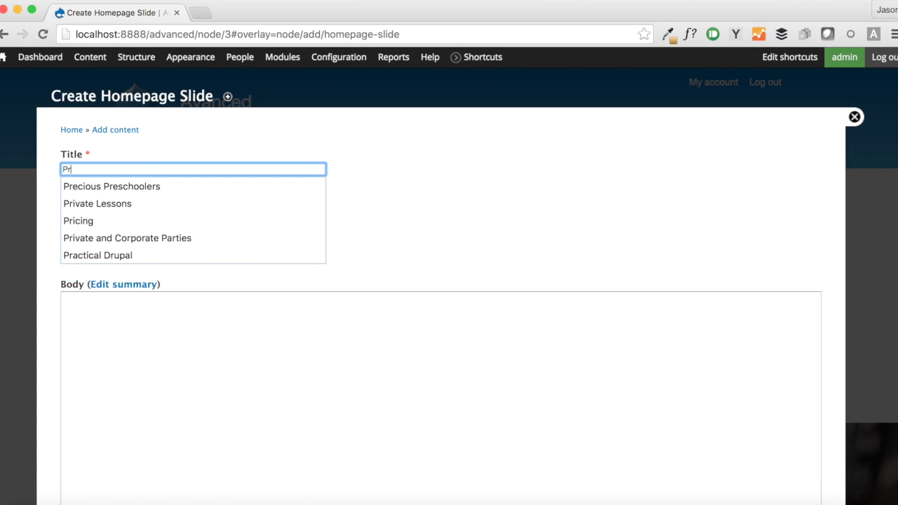
{"action": "type", "text": "ac"}
{"action": "key", "text": "Down"}
{"action": "key", "text": "Tab"}
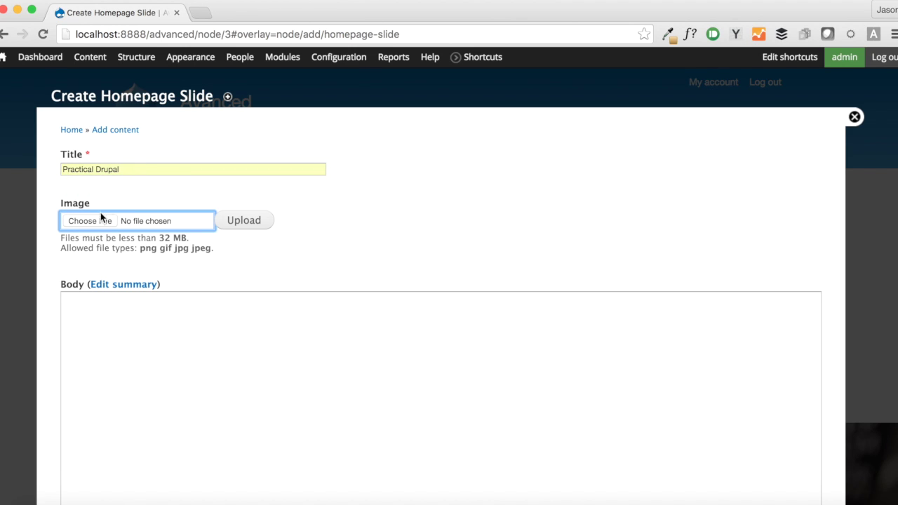
- Upload slide2.png from Downloads as the image of the Practical Drupal slide and enter the body text "Learn the basics of Drupal"
{"action": "left_click", "coordinate": [101, 219]}
{"action": "left_click", "coordinate": [388, 120]}
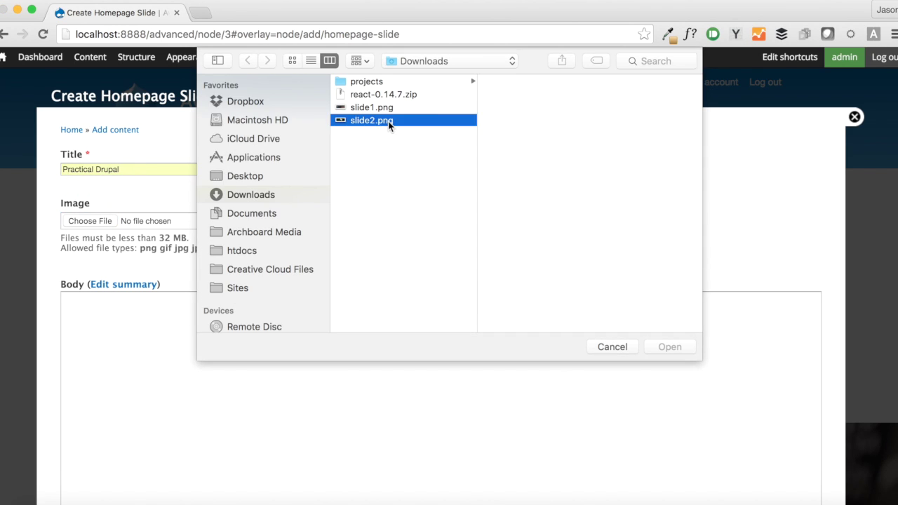
{"action": "double_click", "coordinate": [387, 121]}
{"action": "left_click", "coordinate": [247, 220]}
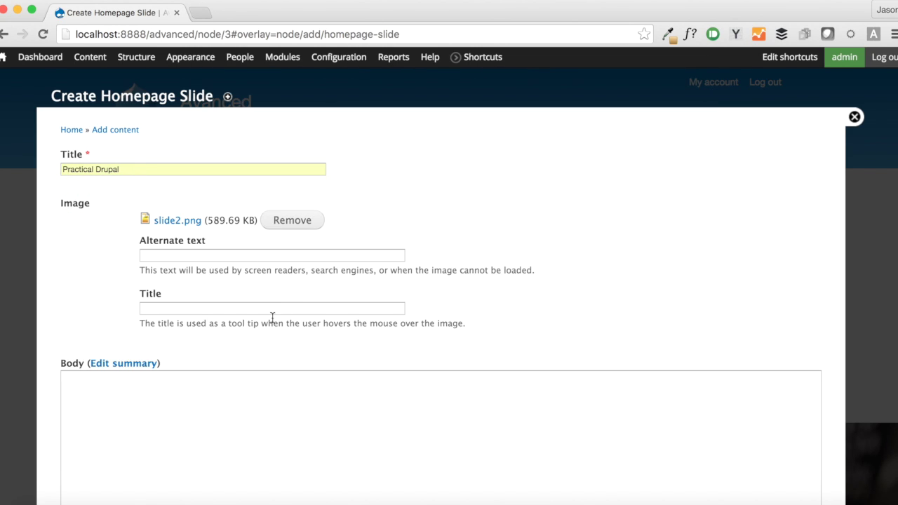
{"action": "left_click", "coordinate": [241, 408]}
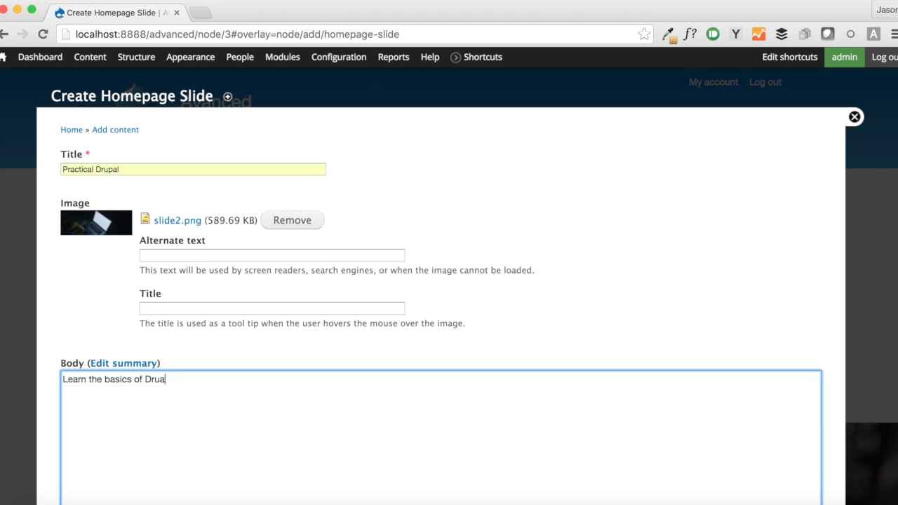
- Set the slide's link title to "View this Course" and its URL to <front>, and save the slide
{"action": "scroll", "coordinate": [195, 308], "scroll_direction": "down", "scroll_amount": 10}
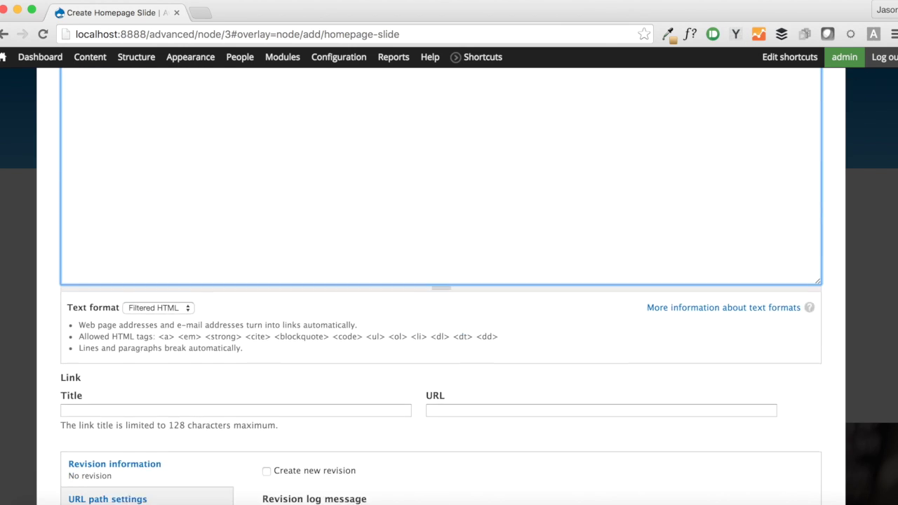
{"action": "left_click", "coordinate": [203, 288]}
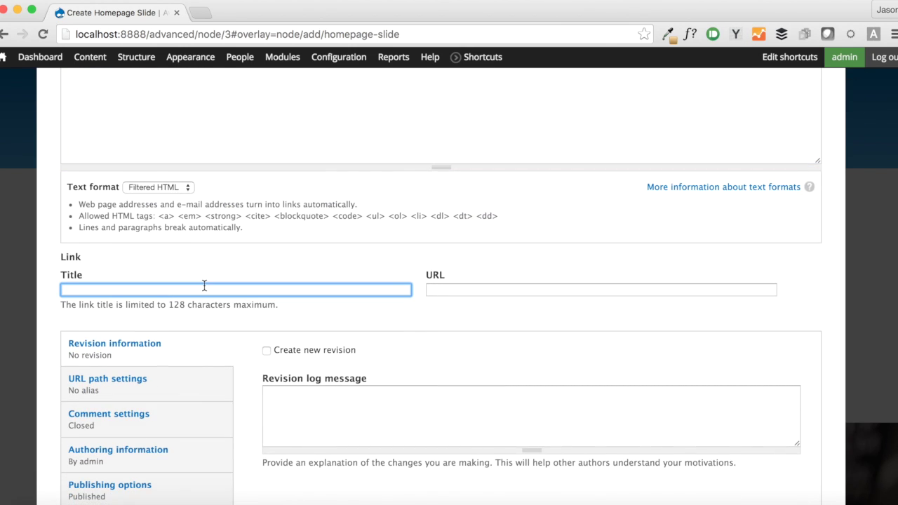
{"action": "type", "text": "Vie"}
{"action": "key", "text": "Down"}
{"action": "key", "text": "Down"}
{"action": "key", "text": "Down"}
{"action": "key", "text": "Tab"}
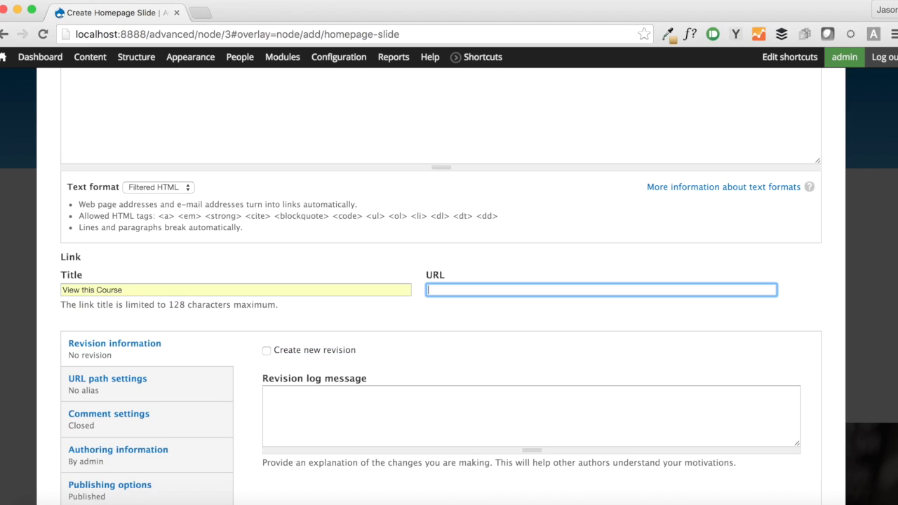
{"action": "type", "text": "<front>"}
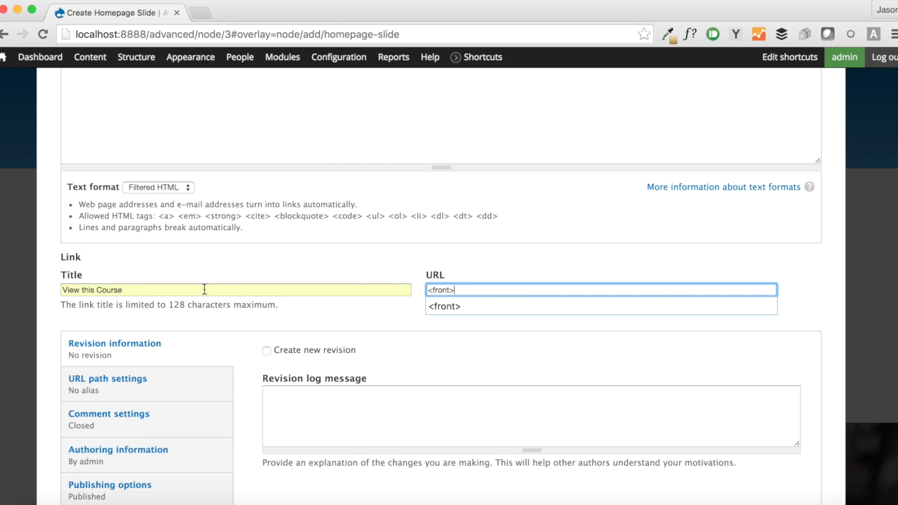
{"action": "scroll", "coordinate": [185, 329], "scroll_direction": "down", "scroll_amount": 3}
{"action": "left_click", "coordinate": [83, 444]}
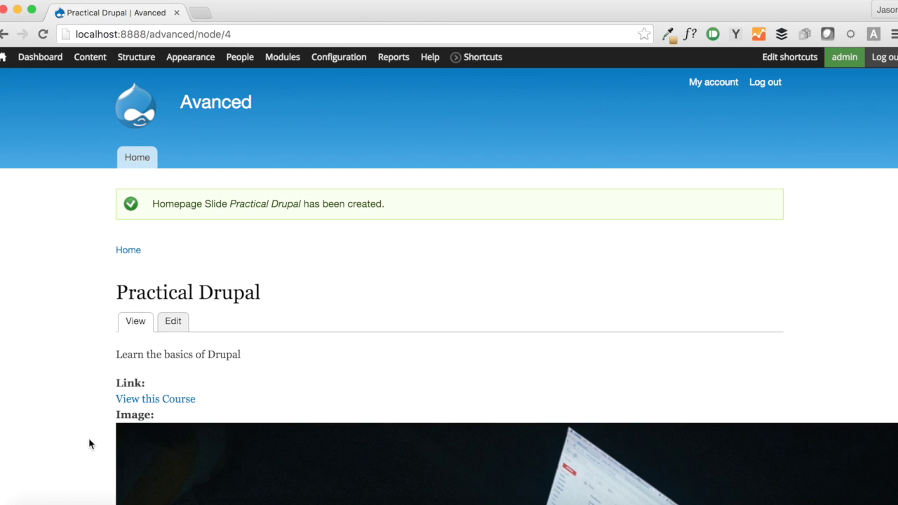
- Add a new view named "Homepage Slider" that shows content of type Homepage Slide
{"action": "scroll", "coordinate": [284, 436], "scroll_direction": "down", "scroll_amount": 3}
{"action": "scroll", "coordinate": [266, 420], "scroll_direction": "up", "scroll_amount": 2}
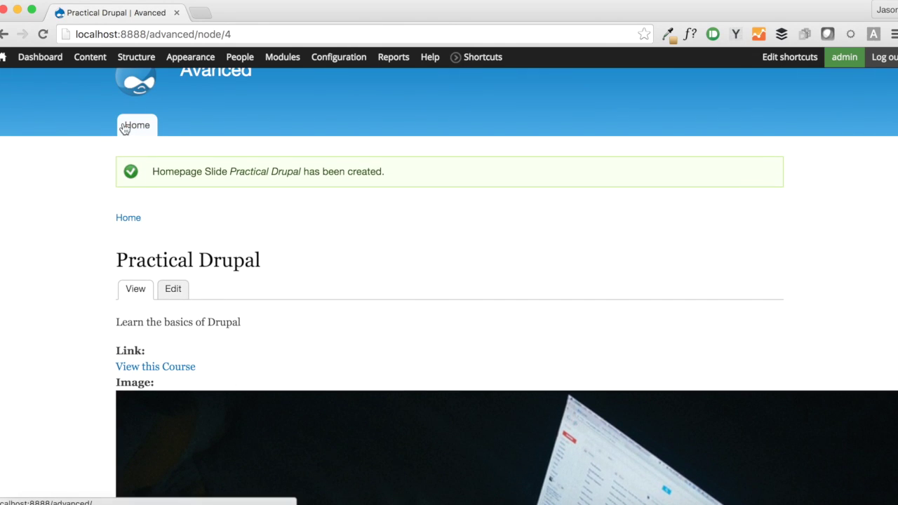
{"action": "mouse_move", "coordinate": [146, 65]}
{"action": "mouse_move", "coordinate": [159, 154]}
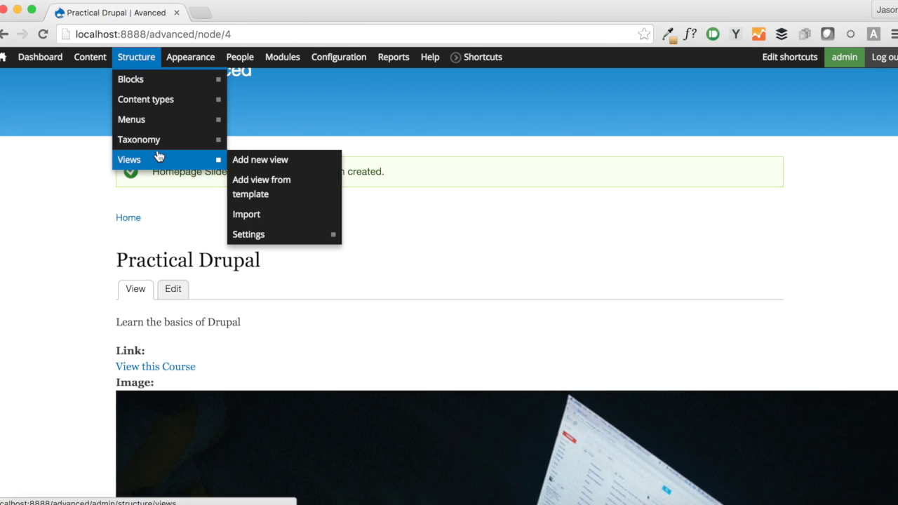
{"action": "left_click", "coordinate": [251, 163]}
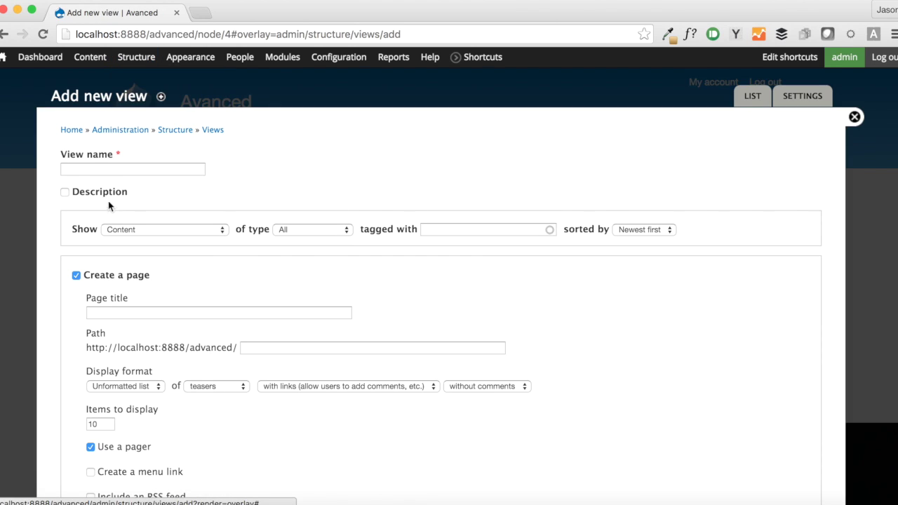
{"action": "left_click", "coordinate": [130, 171]}
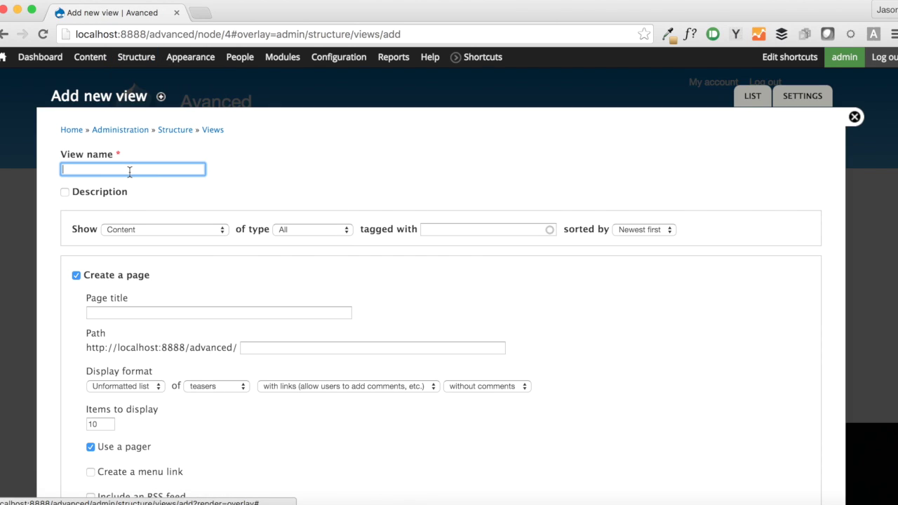
{"action": "type", "text": "Homep"}
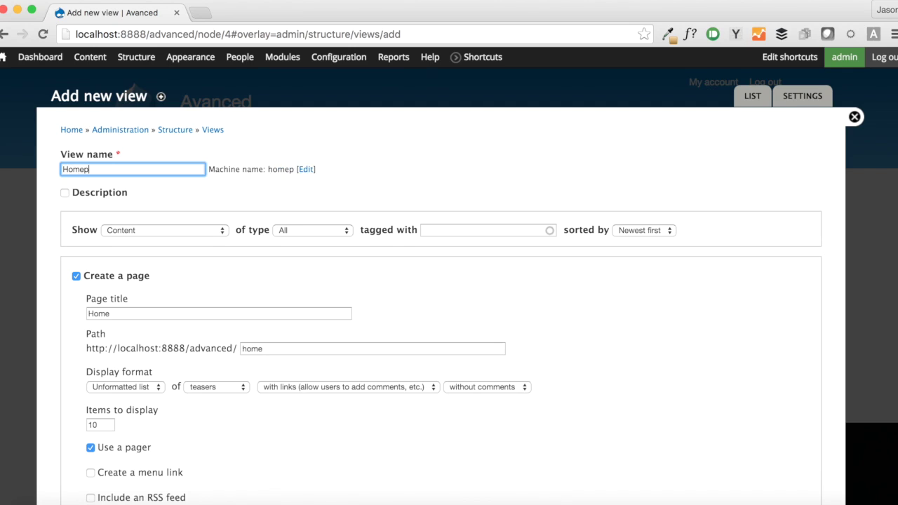
{"action": "type", "text": "age Slider"}
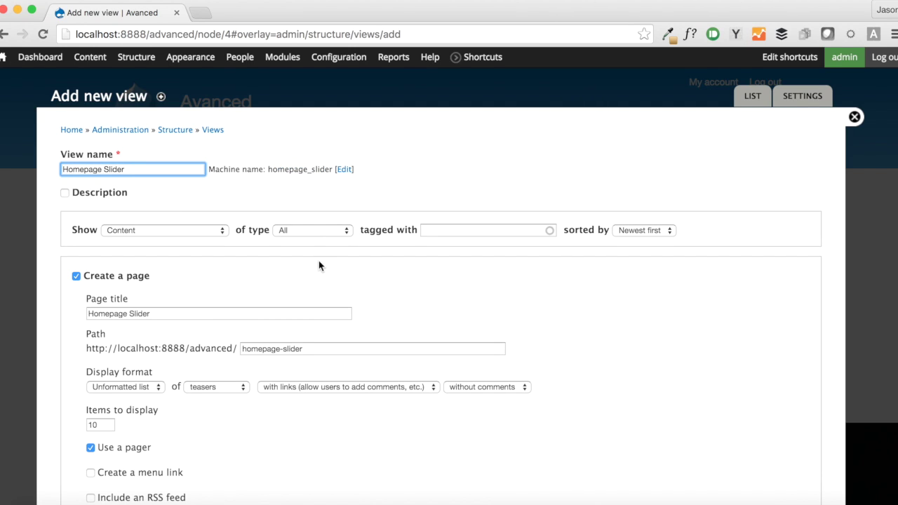
{"action": "left_click", "coordinate": [321, 230]}
{"action": "left_click", "coordinate": [329, 263]}
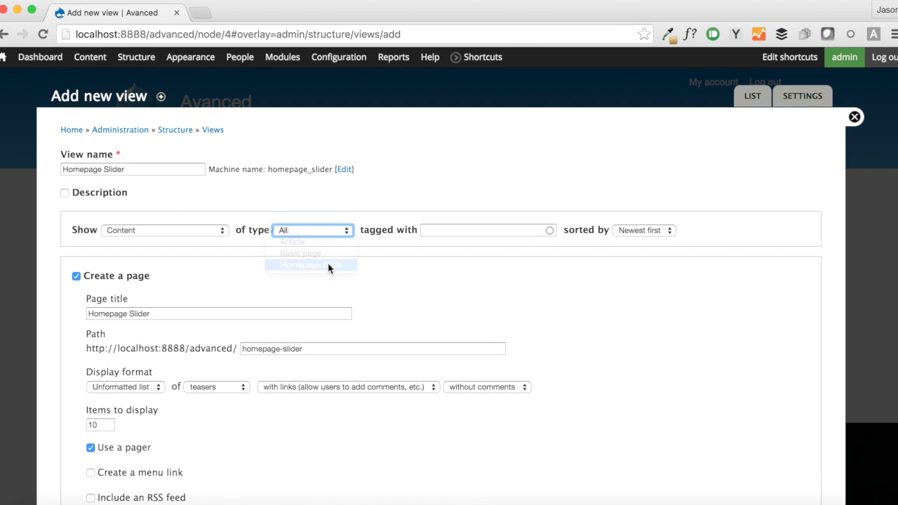
- Turn off the view's page display, create a block instead, and leave the block title empty
{"action": "left_click", "coordinate": [132, 277]}
{"action": "left_click", "coordinate": [117, 324]}
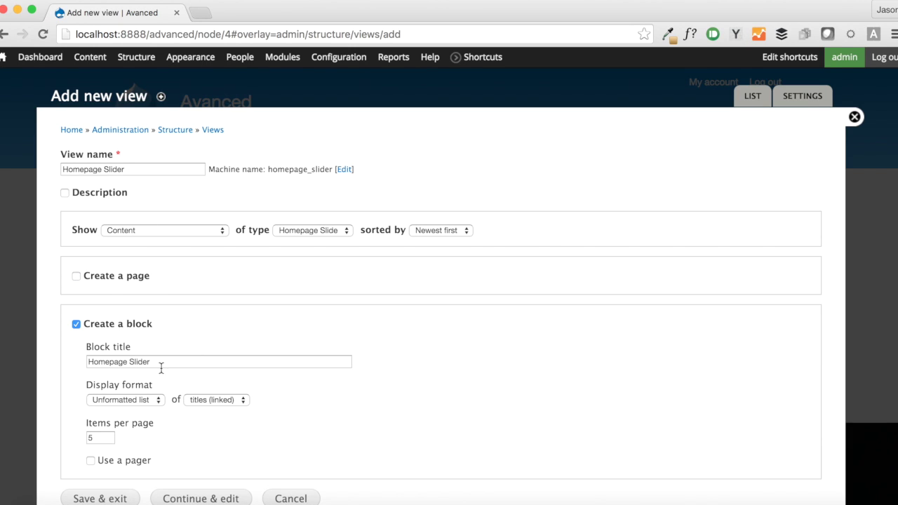
{"action": "left_click_drag", "start_coordinate": [182, 362], "coordinate": [83, 362]}
{"action": "key", "text": "BackSpace"}
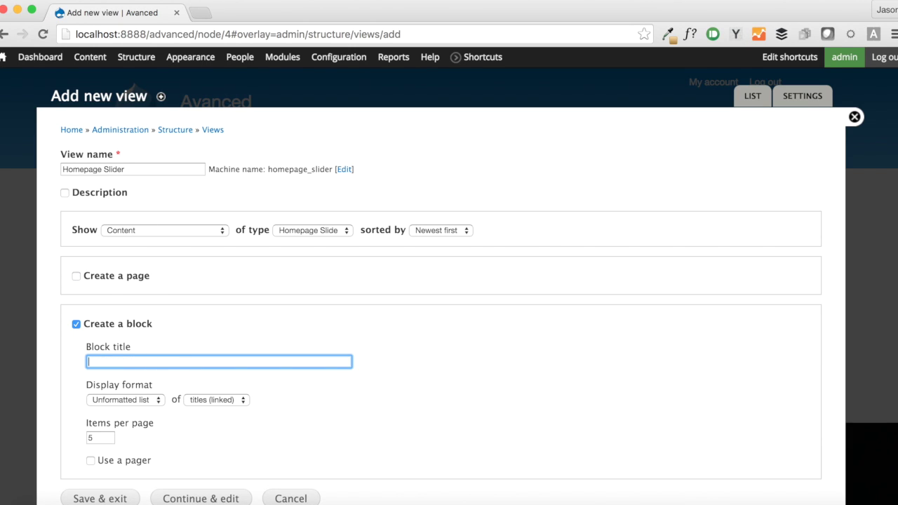
- Set the block's display format to Slideshow of fields and continue to editing the view
{"action": "left_click", "coordinate": [139, 399]}
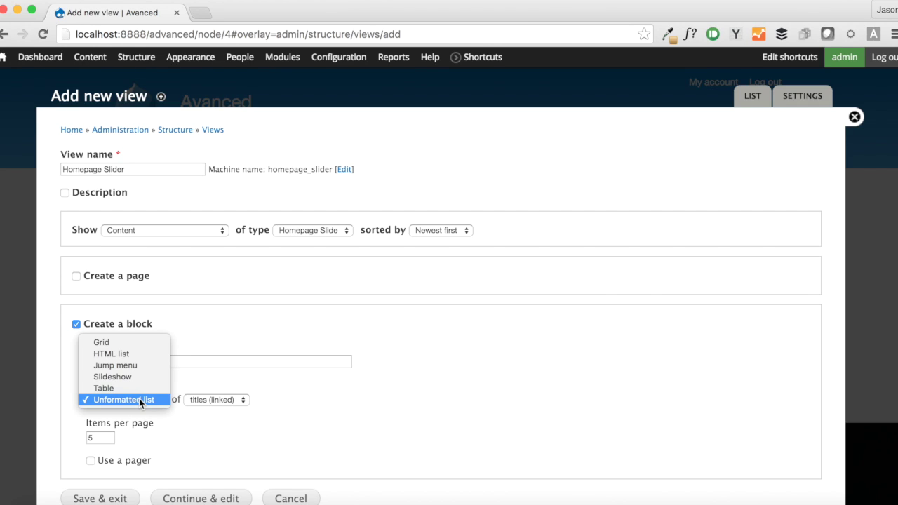
{"action": "left_click", "coordinate": [131, 379]}
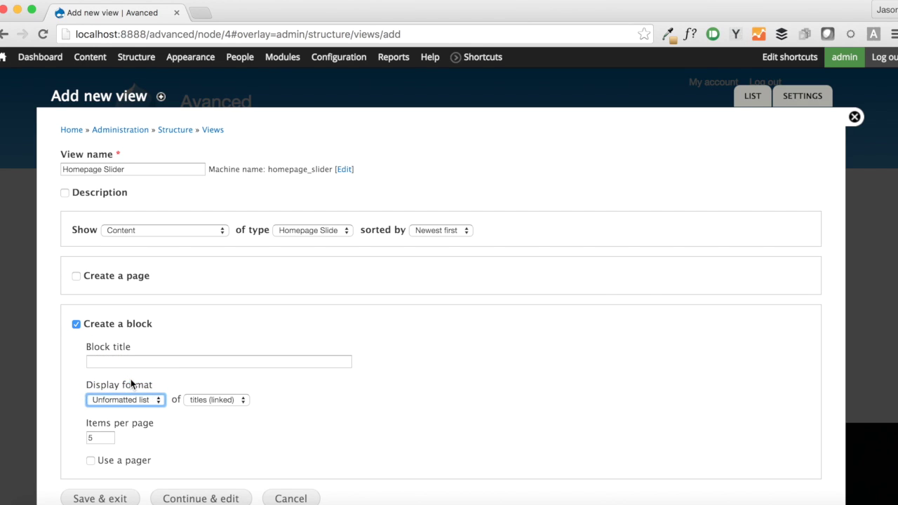
{"action": "left_click", "coordinate": [216, 403]}
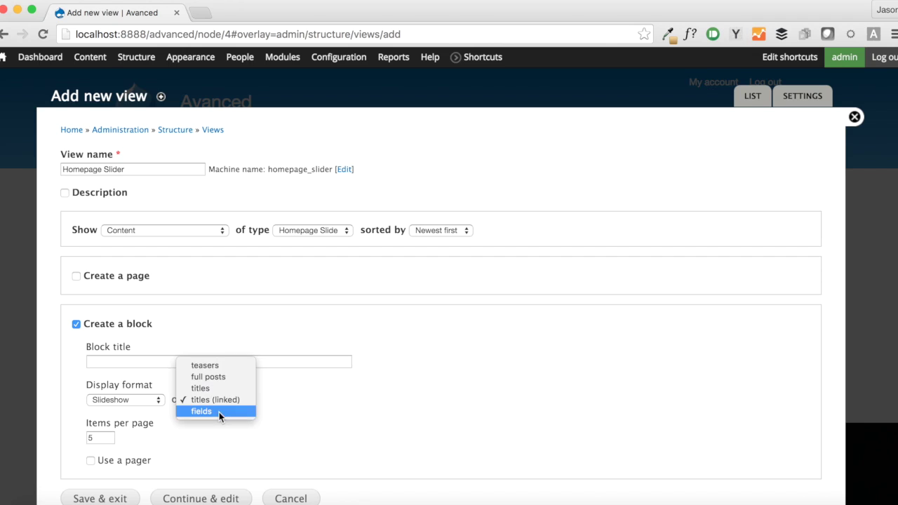
{"action": "left_click", "coordinate": [219, 412]}
{"action": "scroll", "coordinate": [217, 477], "scroll_direction": "down", "scroll_amount": 1}
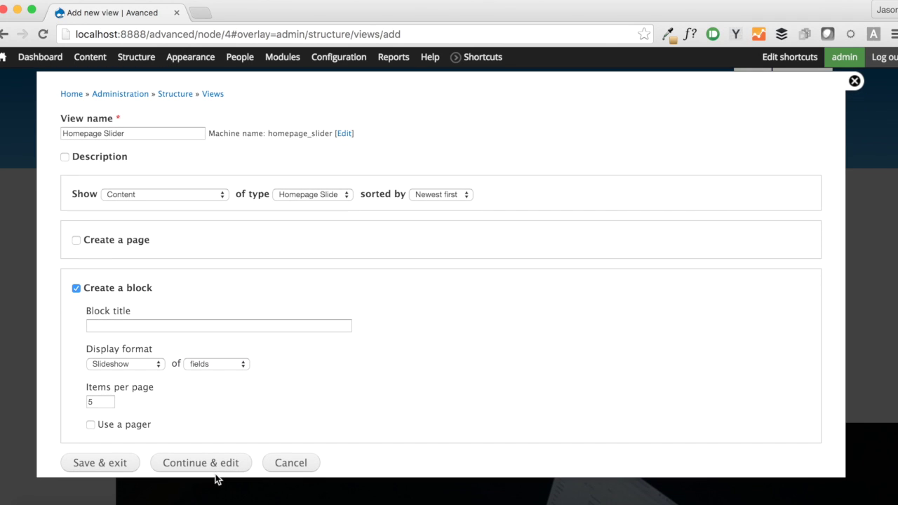
{"action": "left_click", "coordinate": [216, 468]}
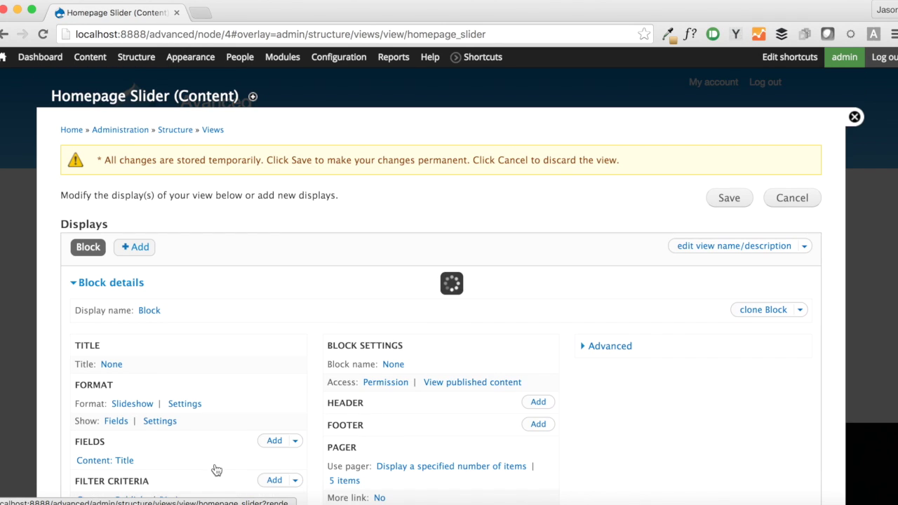
- Turn off linking the Title field to the original piece of content, for all displays
{"action": "scroll", "coordinate": [214, 469], "scroll_direction": "down", "scroll_amount": 7}
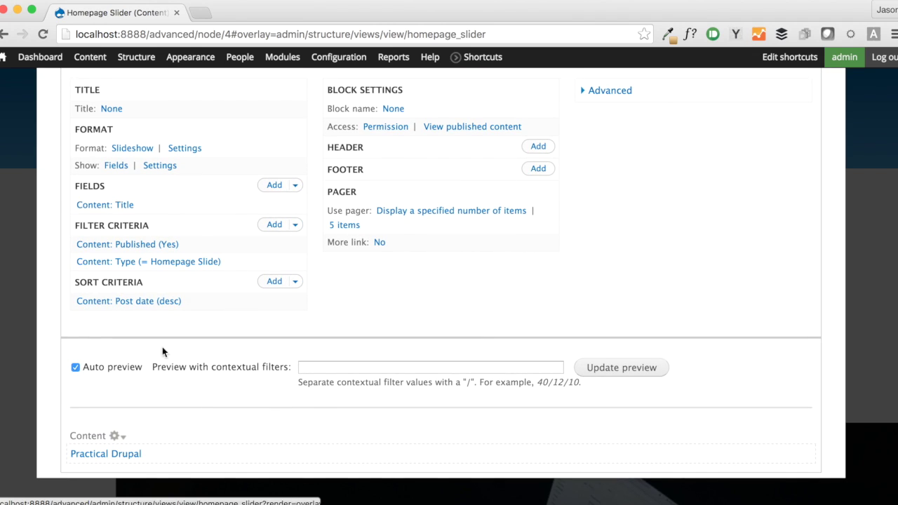
{"action": "left_click", "coordinate": [125, 206]}
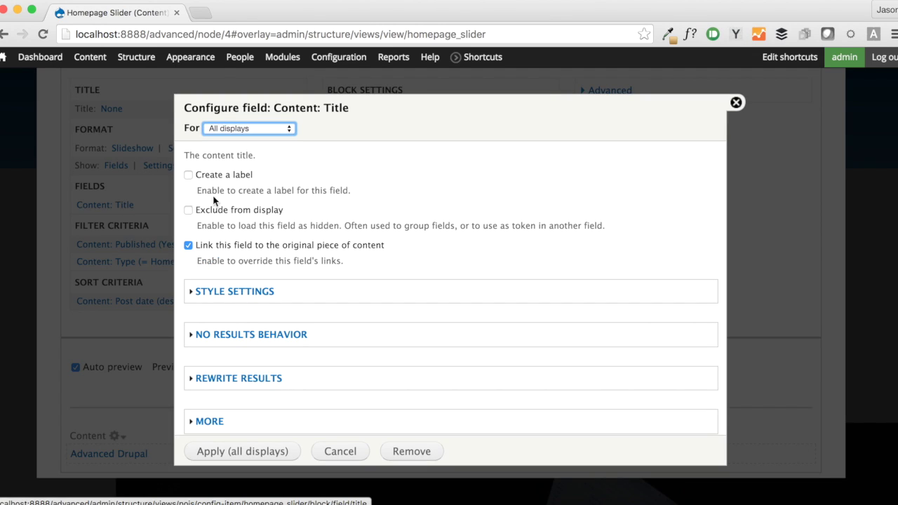
{"action": "left_click", "coordinate": [222, 245]}
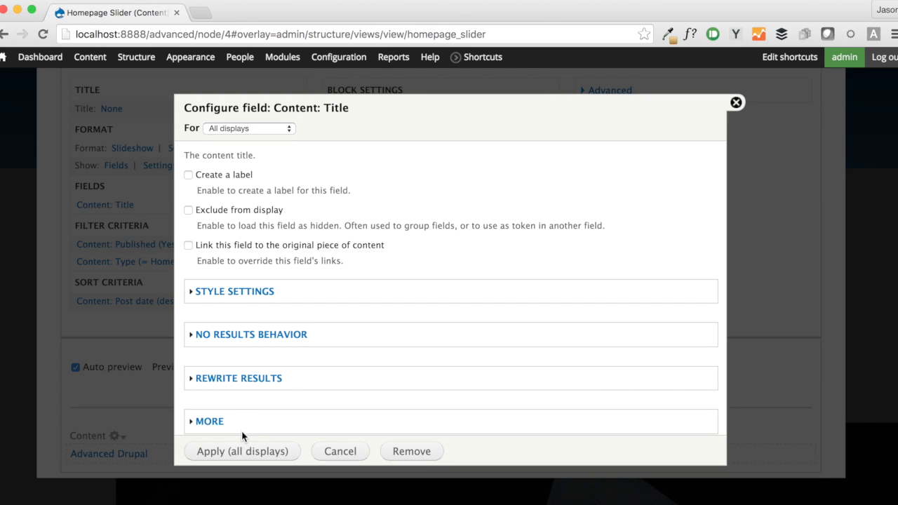
{"action": "left_click", "coordinate": [239, 449]}
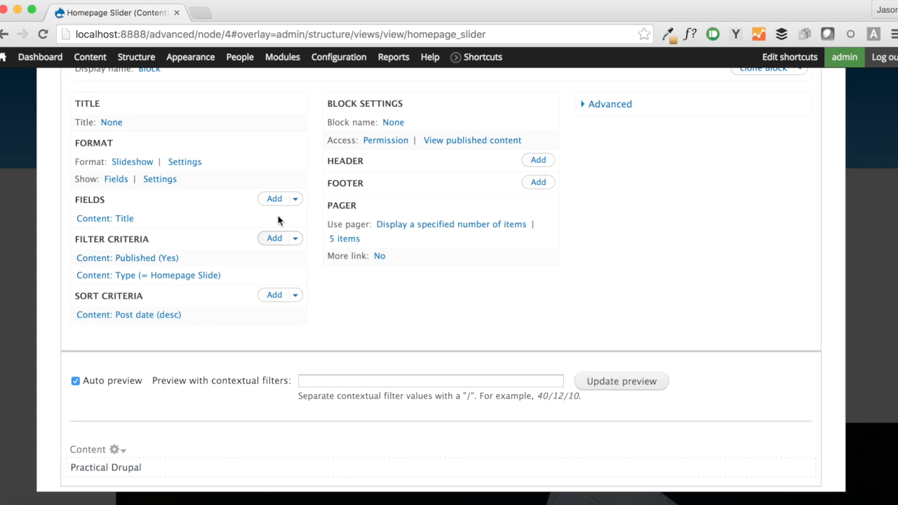
- Search the available fields for "Slide" and add Content: Body, Content: Image and Content: Link to the view
{"action": "left_click", "coordinate": [274, 200]}
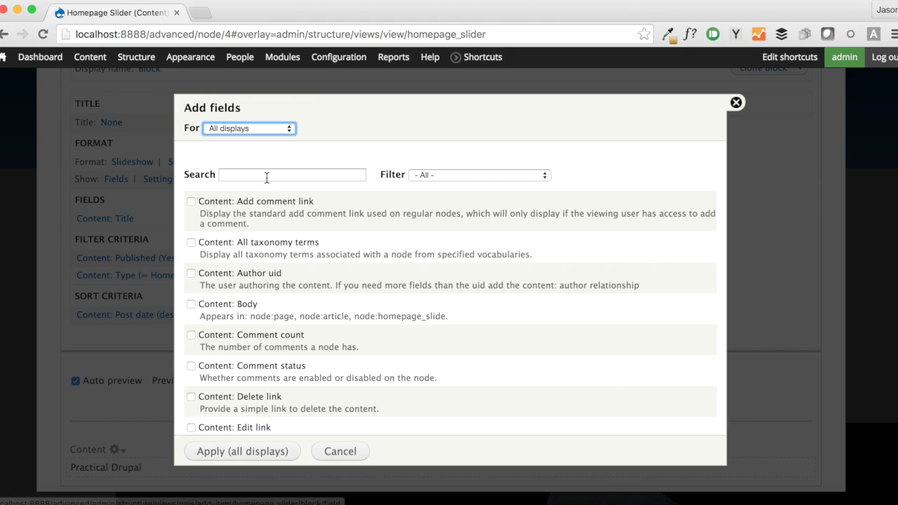
{"action": "left_click", "coordinate": [267, 175]}
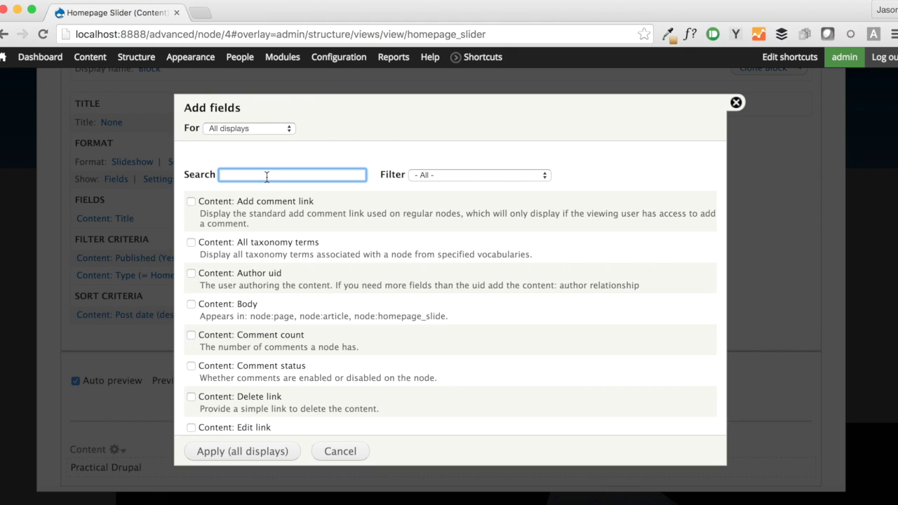
{"action": "type", "text": "Slide"}
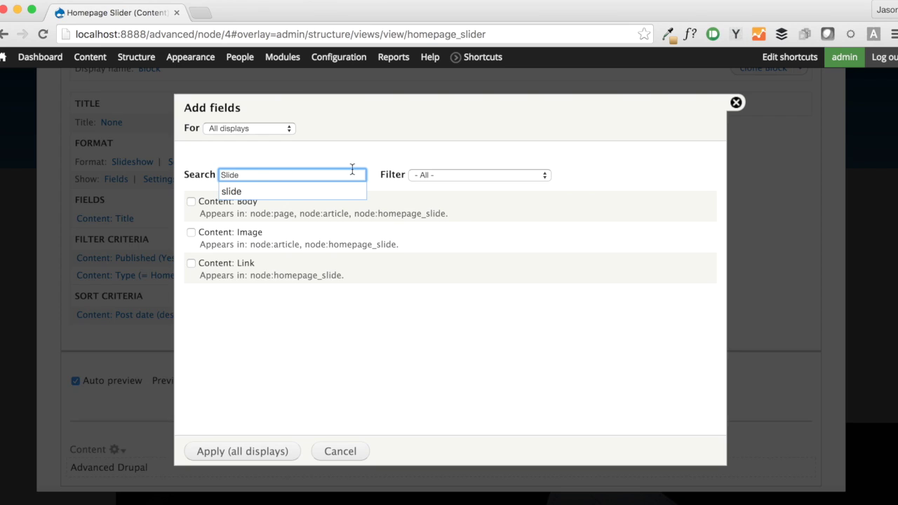
{"action": "left_click", "coordinate": [372, 161]}
{"action": "left_click", "coordinate": [234, 201]}
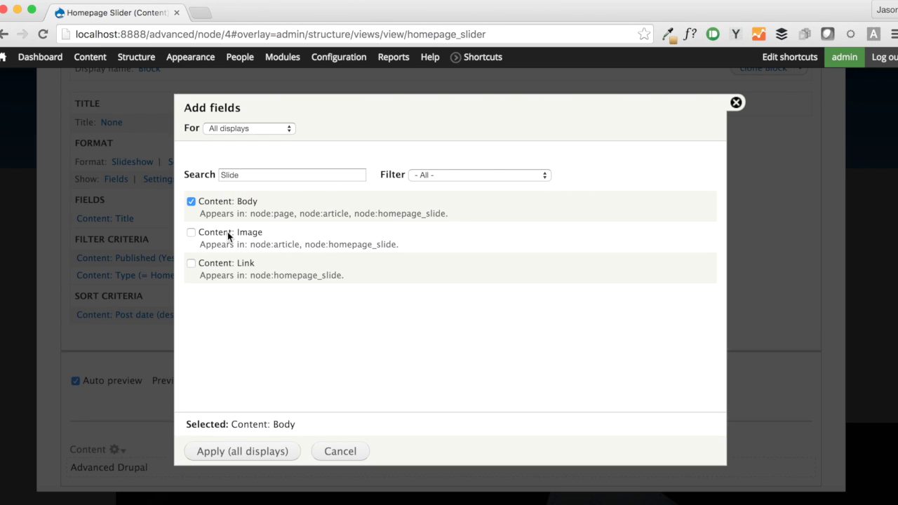
{"action": "left_click", "coordinate": [232, 234]}
{"action": "left_click", "coordinate": [232, 264]}
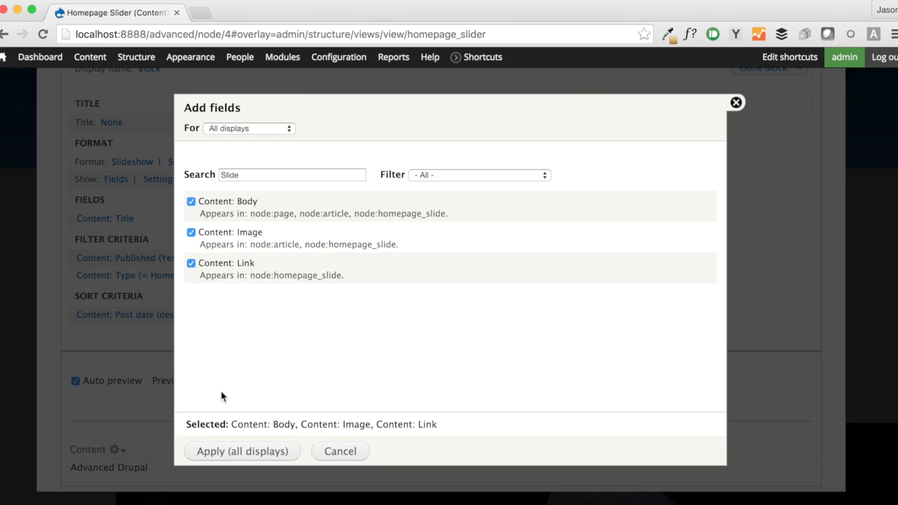
{"action": "left_click", "coordinate": [234, 450]}
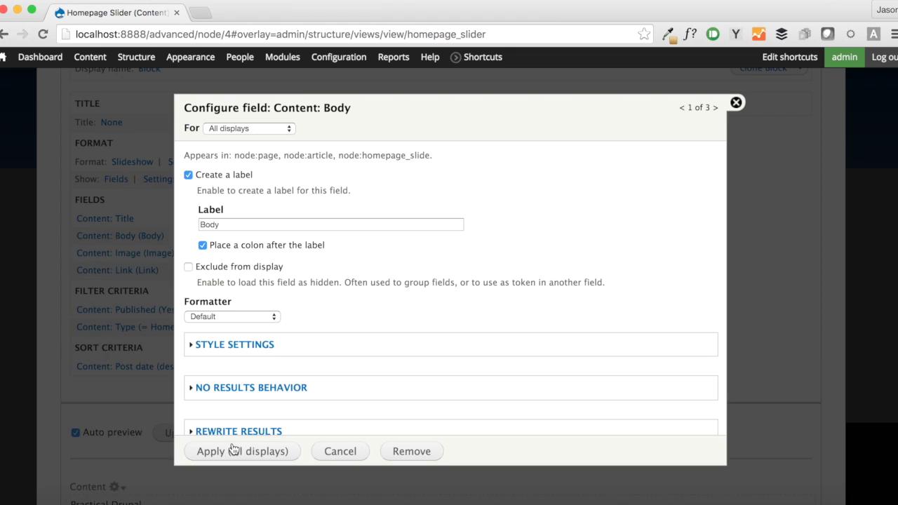
- Remove the labels from the Body and Image fields and set the image style to Large (480x480)
{"action": "left_click", "coordinate": [228, 176]}
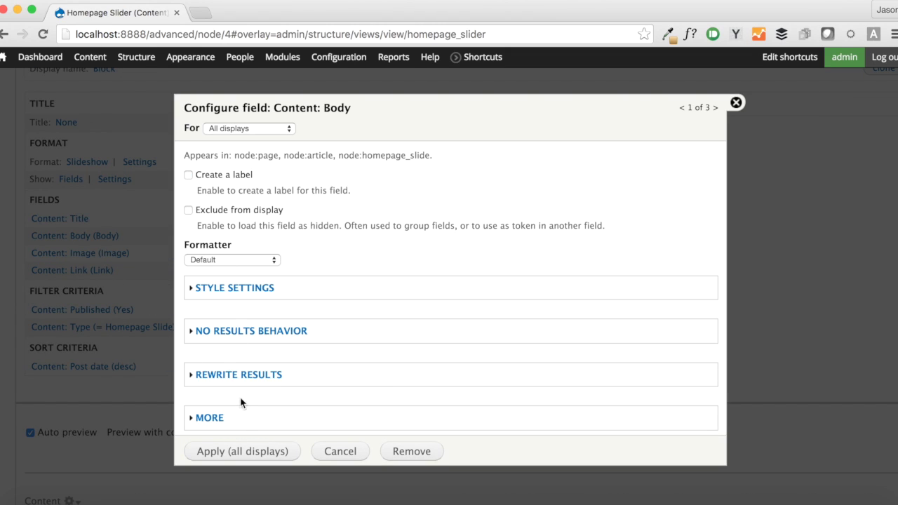
{"action": "left_click", "coordinate": [238, 450]}
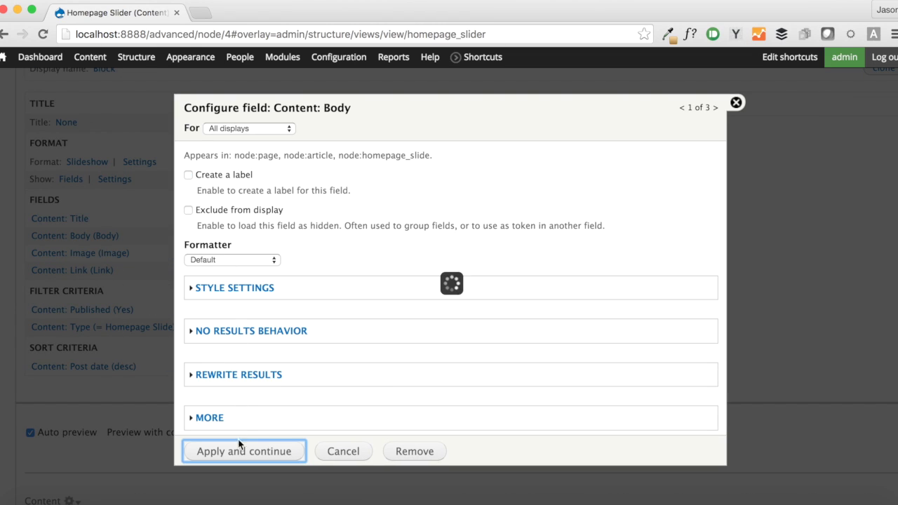
{"action": "left_click", "coordinate": [202, 177]}
{"action": "left_click", "coordinate": [247, 297]}
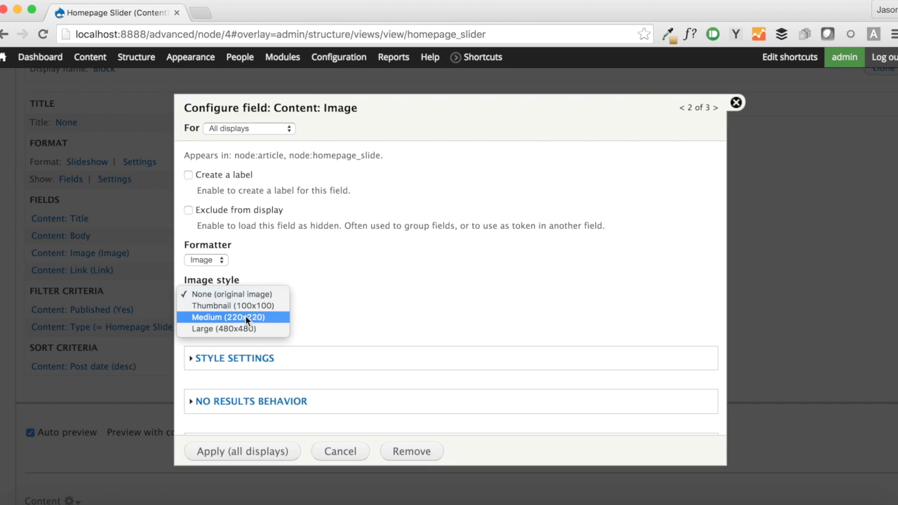
{"action": "left_click", "coordinate": [242, 328]}
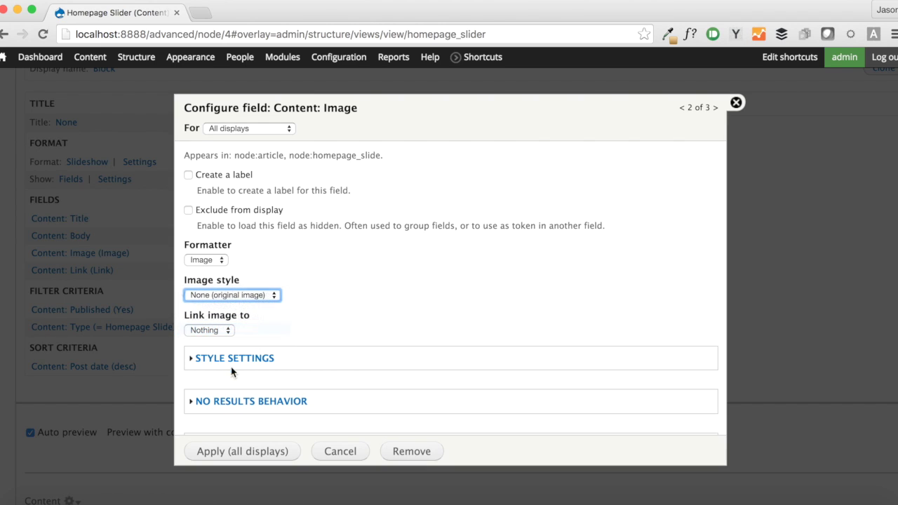
{"action": "left_click", "coordinate": [235, 452]}
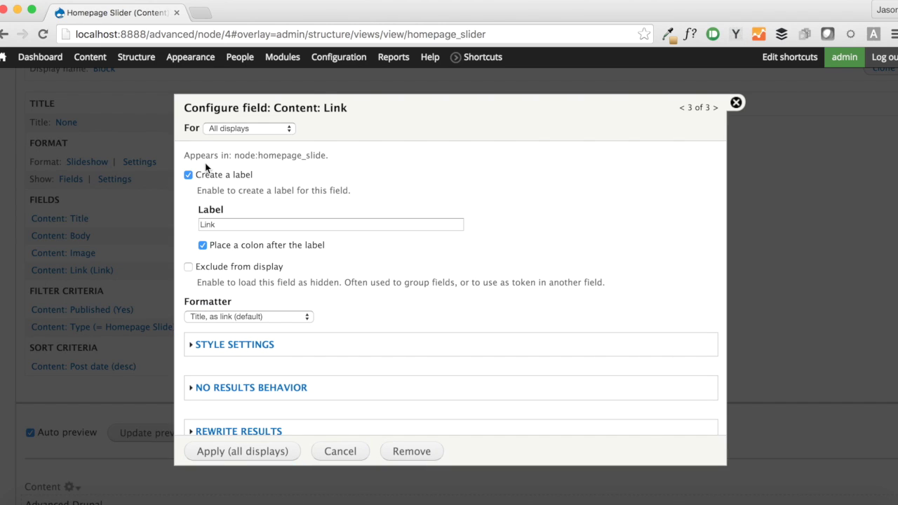
- Remove the label from the Link field, apply it to all displays and check the slideshow preview
{"action": "left_click", "coordinate": [223, 178]}
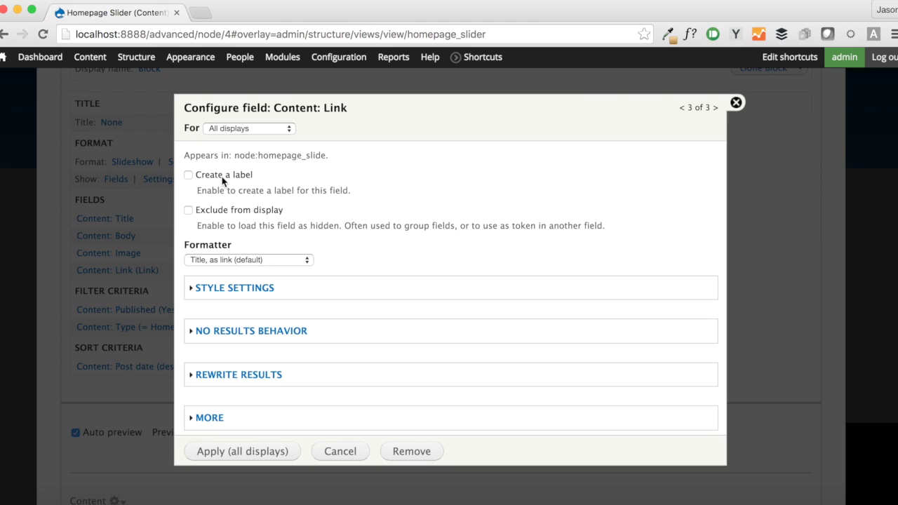
{"action": "left_click", "coordinate": [242, 451]}
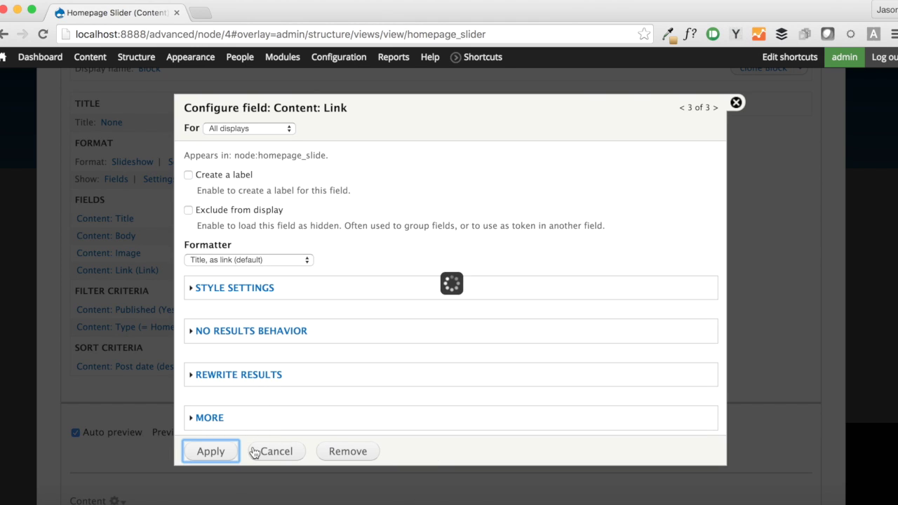
{"action": "scroll", "coordinate": [242, 400], "scroll_direction": "down", "scroll_amount": 3}
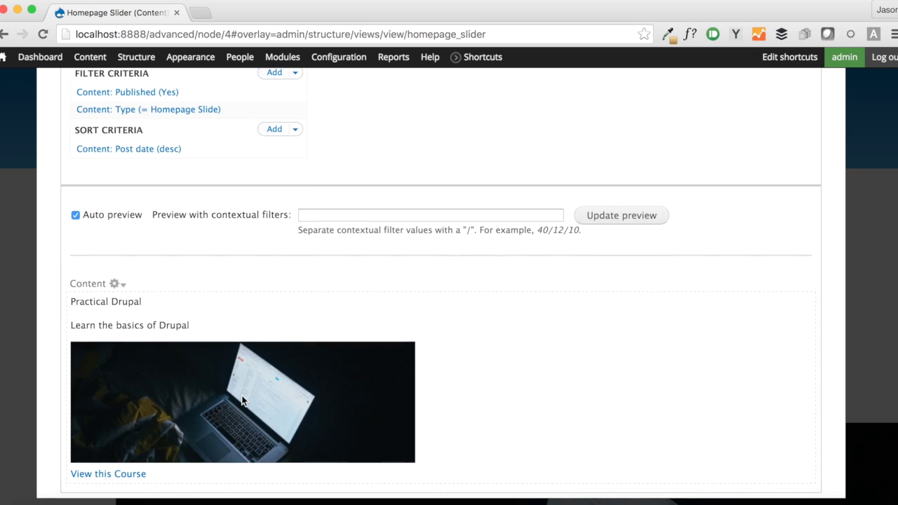
- Rearrange the view's fields so that Content: Link comes directly after Content: Title, and apply the order to all displays
{"action": "scroll", "coordinate": [195, 261], "scroll_direction": "up", "scroll_amount": 4}
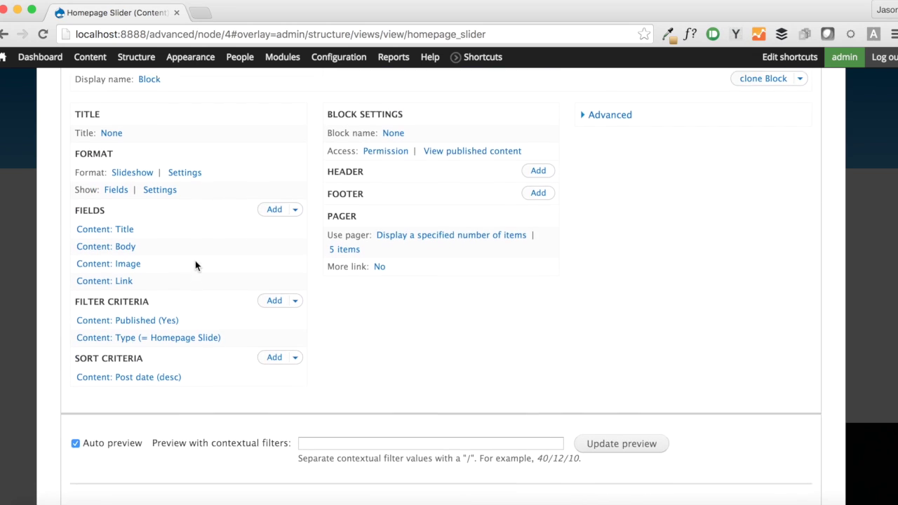
{"action": "left_click", "coordinate": [295, 219]}
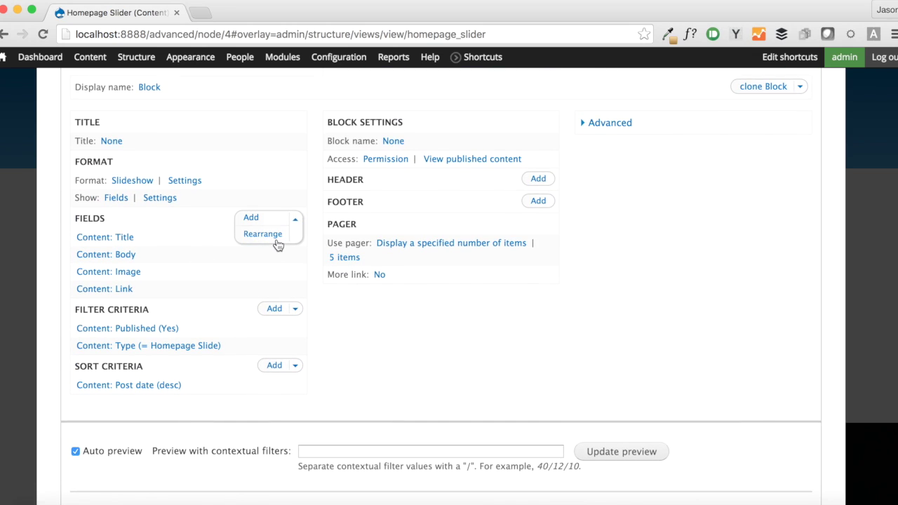
{"action": "left_click", "coordinate": [263, 234]}
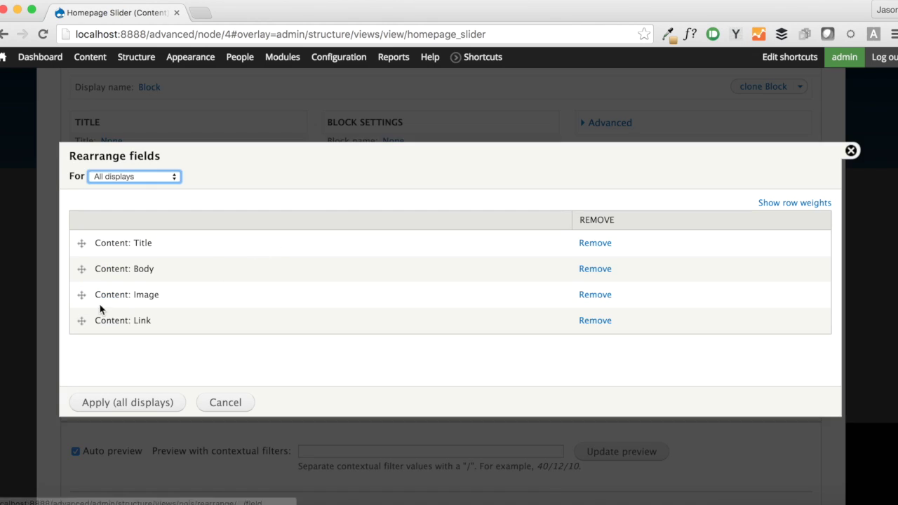
{"action": "left_click_drag", "start_coordinate": [81, 320], "coordinate": [83, 272]}
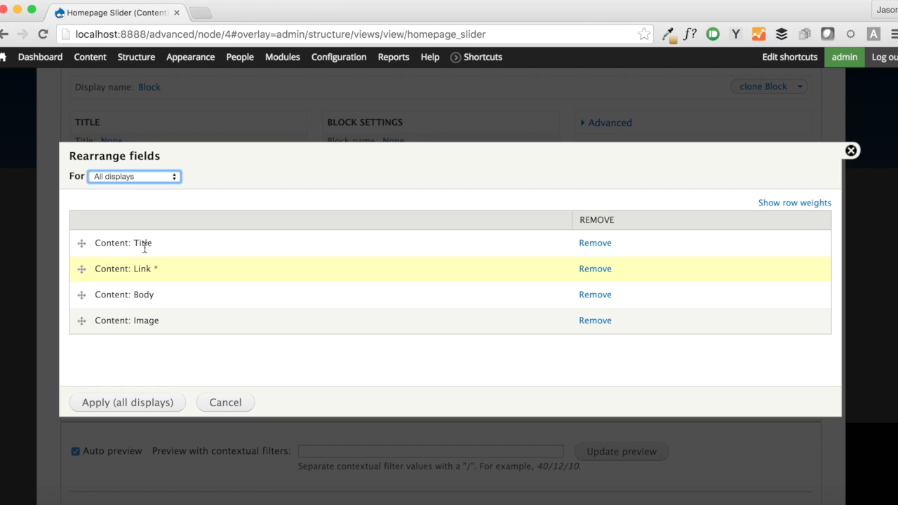
{"action": "left_click", "coordinate": [161, 399]}
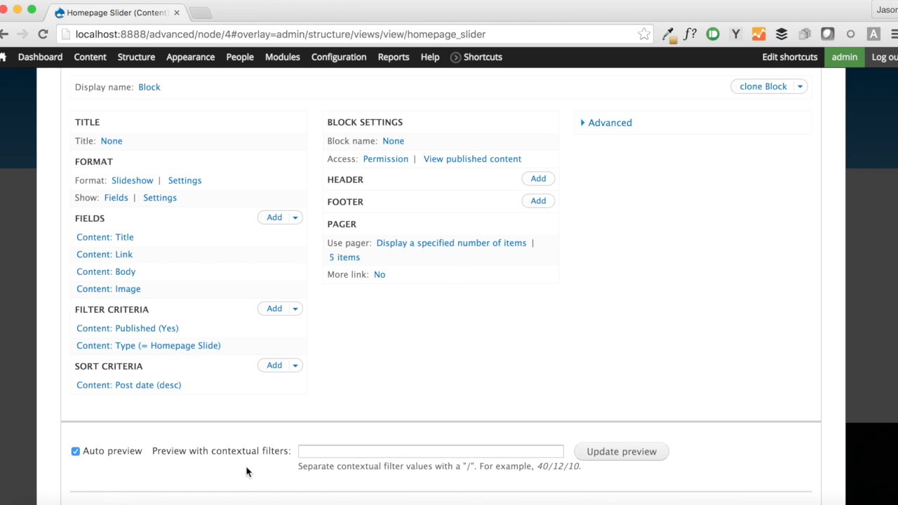
- Check the slideshow preview and compare it with the banner in the Advanced.ai homepage design
{"action": "scroll", "coordinate": [244, 459], "scroll_direction": "down", "scroll_amount": 5}
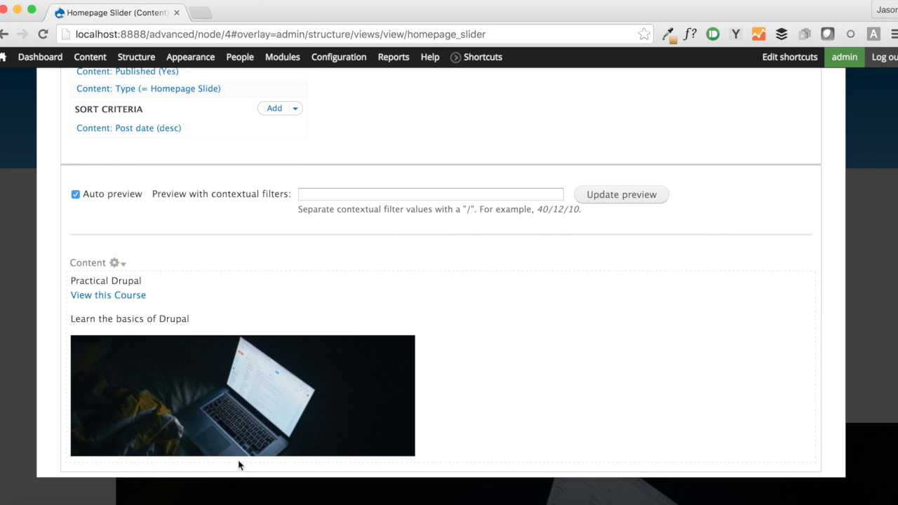
{"action": "left_click", "coordinate": [158, 464]}
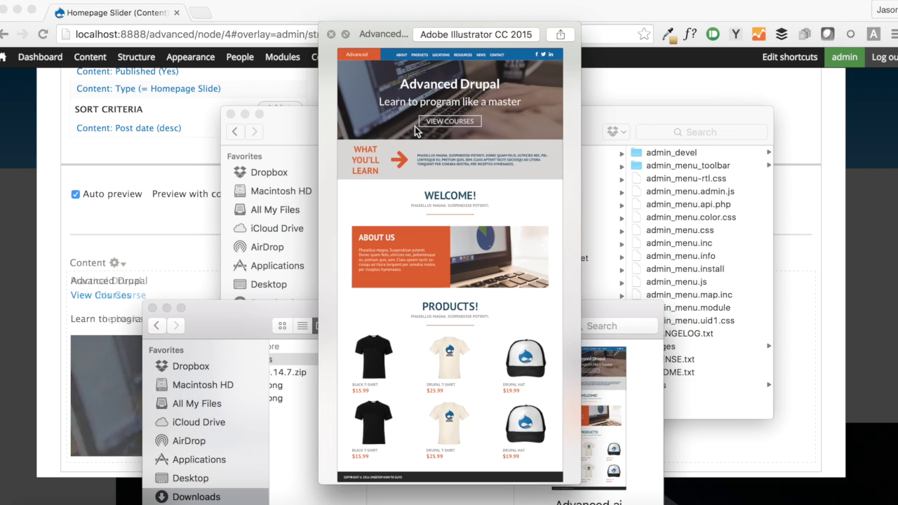
{"action": "left_click", "coordinate": [153, 175]}
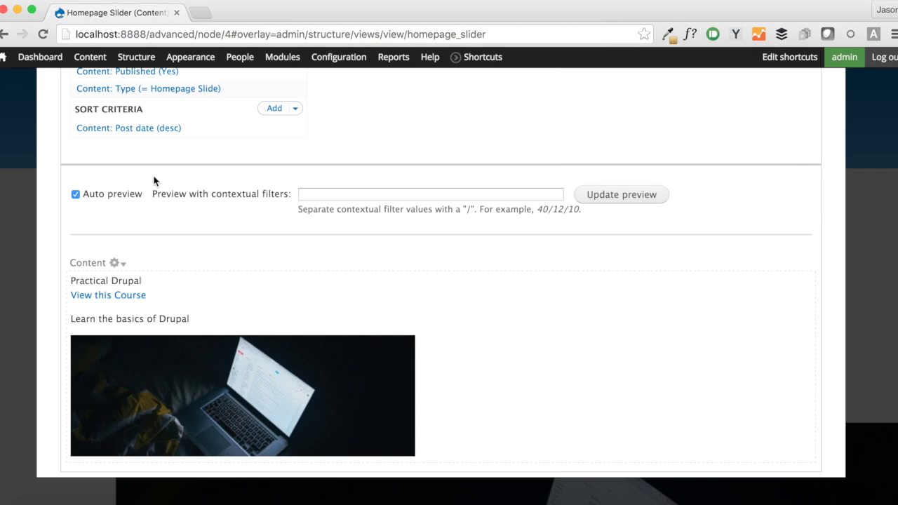
- Exclude the Title and Link fields from display, applying the change to all displays
{"action": "scroll", "coordinate": [152, 177], "scroll_direction": "up", "scroll_amount": 5}
{"action": "left_click", "coordinate": [129, 190]}
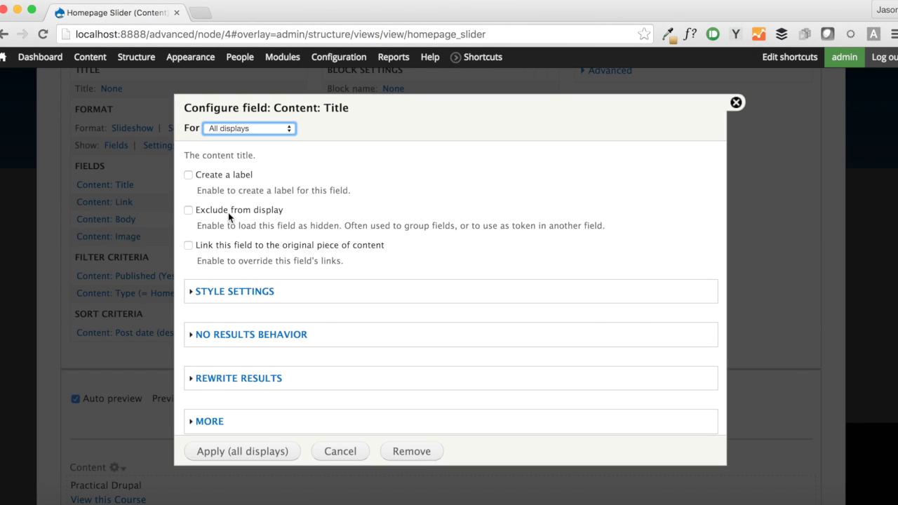
{"action": "left_click", "coordinate": [235, 210]}
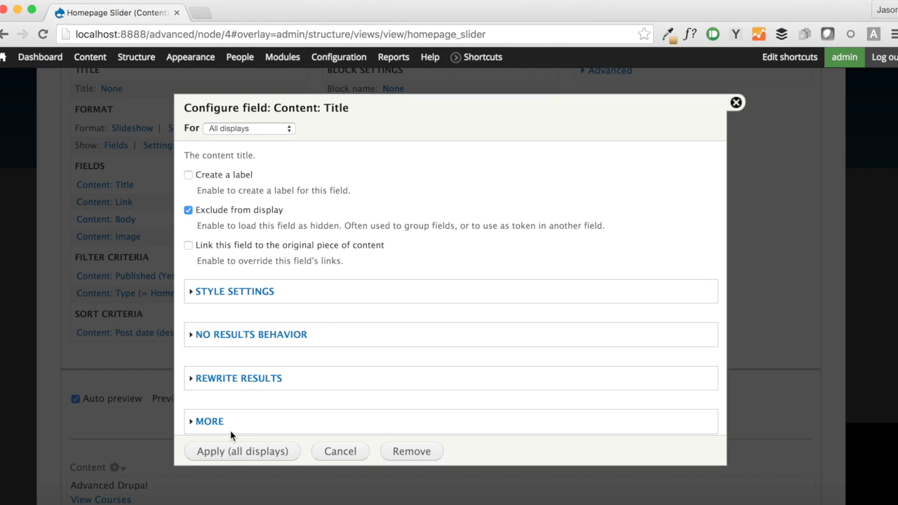
{"action": "left_click", "coordinate": [231, 452]}
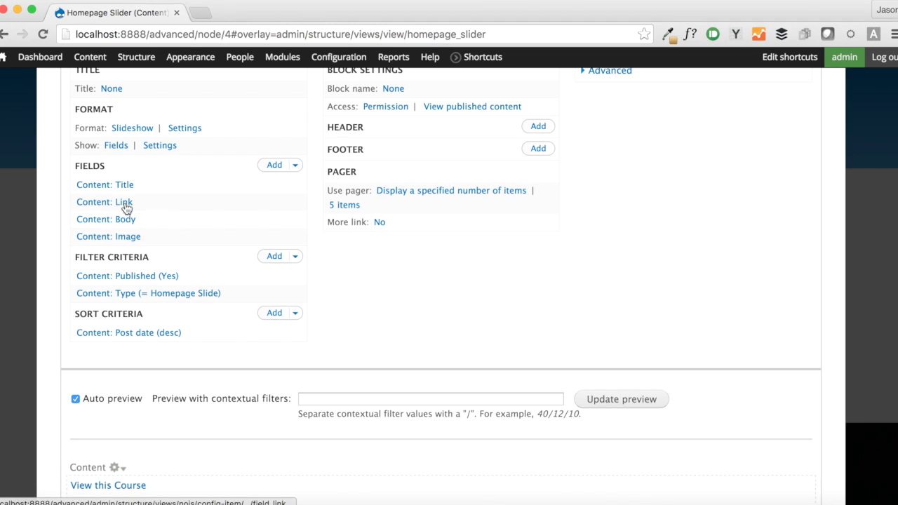
{"action": "left_click", "coordinate": [125, 203]}
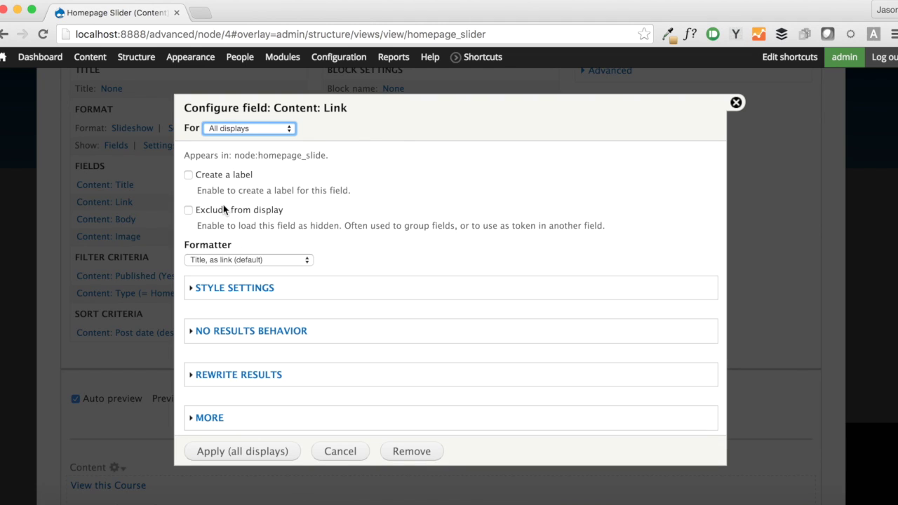
{"action": "left_click", "coordinate": [224, 210]}
{"action": "left_click", "coordinate": [246, 452]}
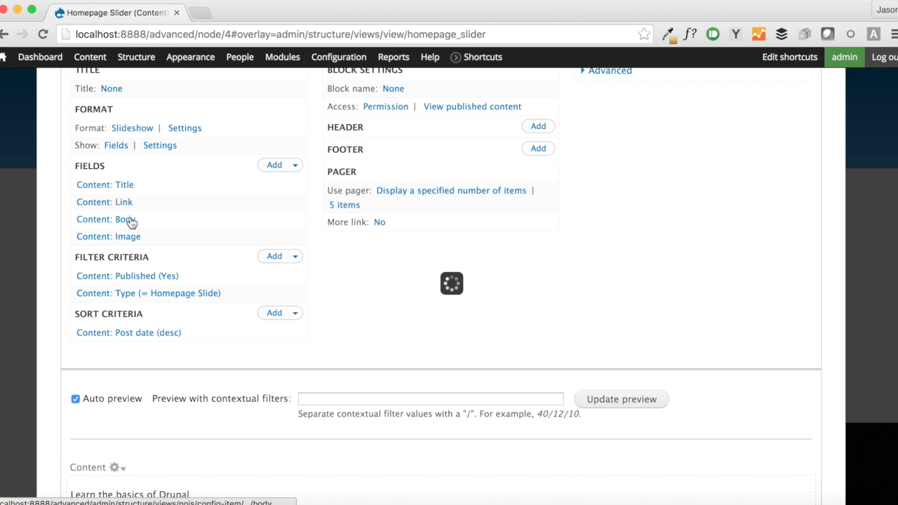
- Enable rewriting the output of the Body field and enter an empty <div class="wrapper"> … </div> block as its text
{"action": "left_click", "coordinate": [130, 223]}
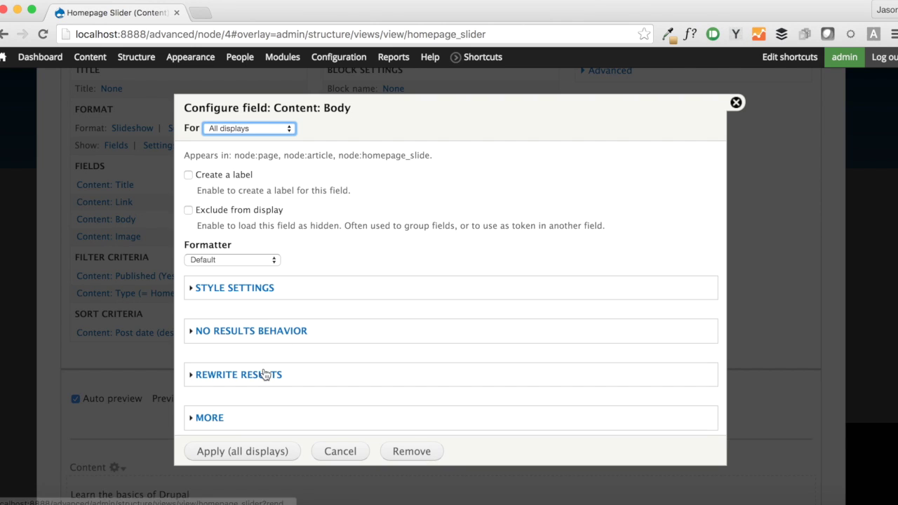
{"action": "left_click", "coordinate": [264, 375]}
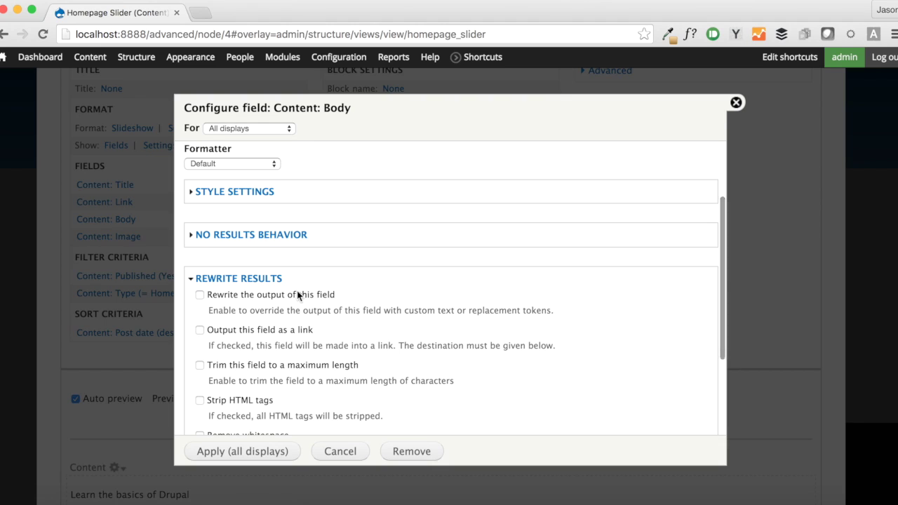
{"action": "left_click", "coordinate": [298, 295]}
{"action": "scroll", "coordinate": [300, 371], "scroll_direction": "down", "scroll_amount": 3}
{"action": "left_click", "coordinate": [288, 283]}
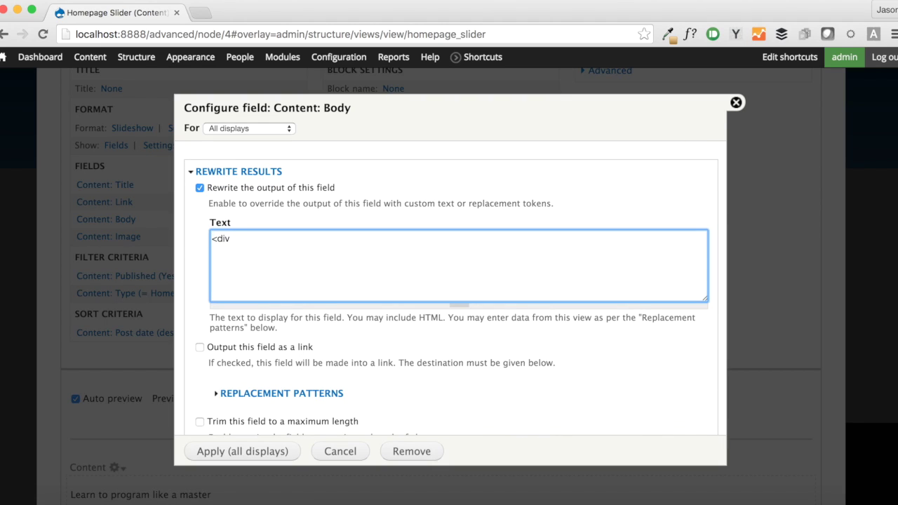
{"action": "type", "text": "<div class=\"wrapper\">"}
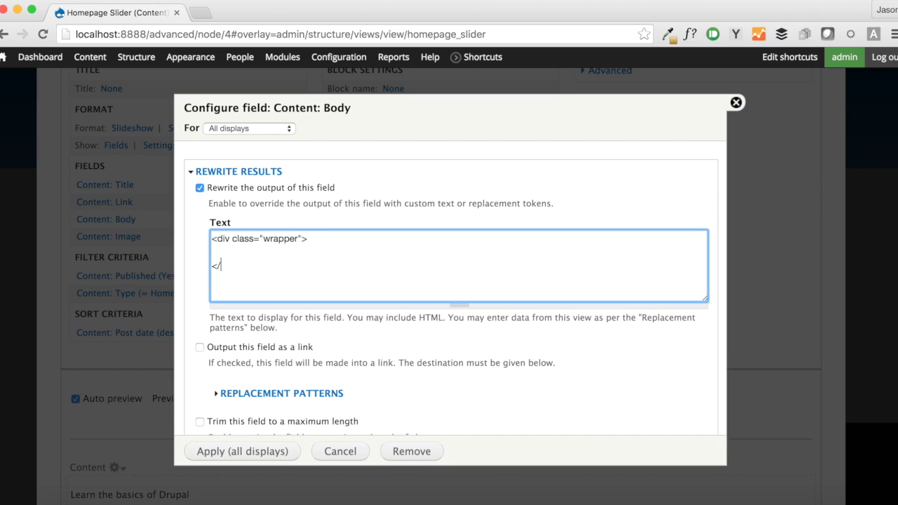
- Copy the [title], [field_link] and [body] tokens from the replacement patterns into the wrapper div
{"action": "left_click", "coordinate": [297, 393]}
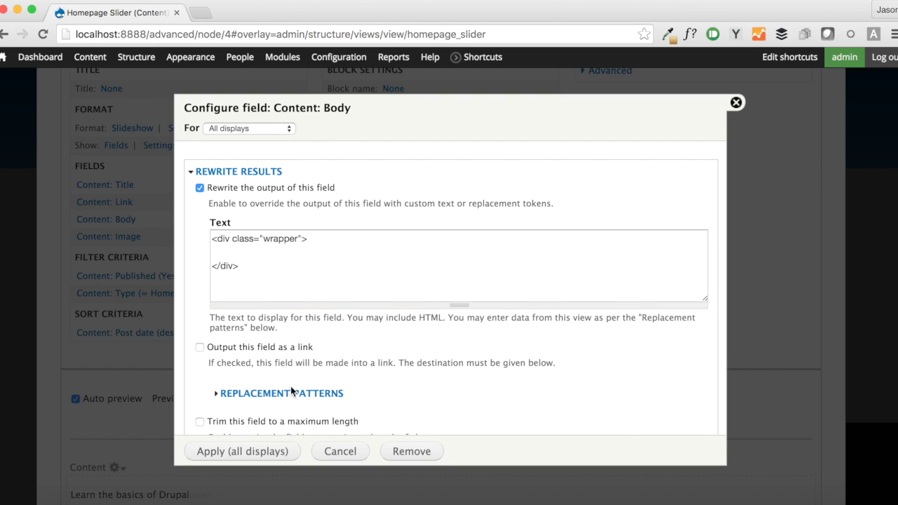
{"action": "scroll", "coordinate": [288, 403], "scroll_direction": "down", "scroll_amount": 2}
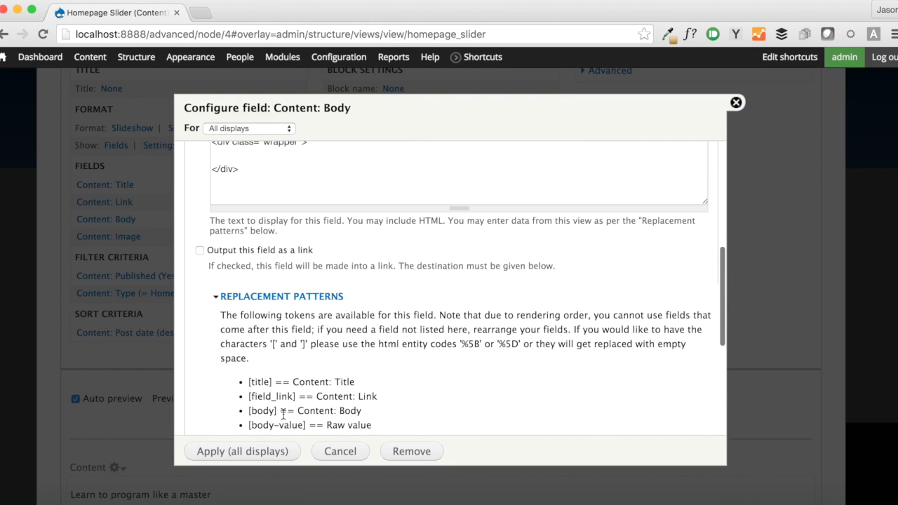
{"action": "left_click_drag", "start_coordinate": [266, 410], "coordinate": [244, 384]}
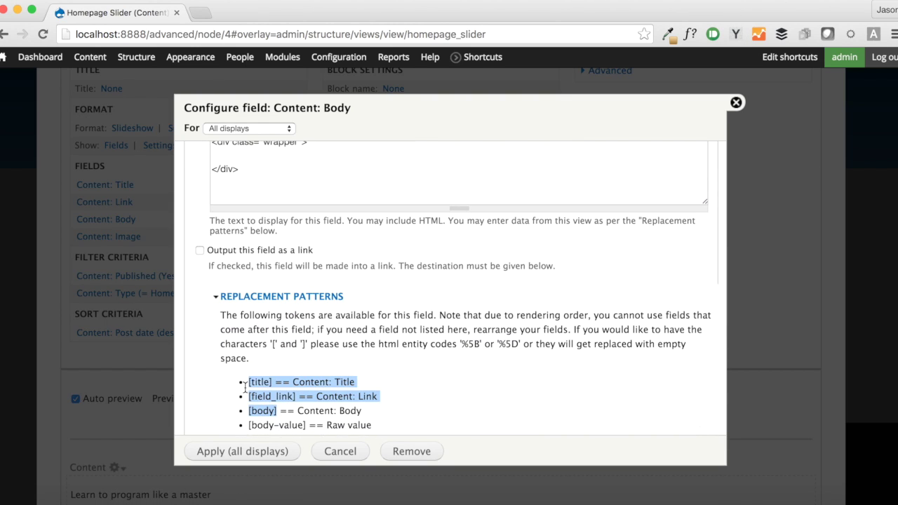
{"action": "key", "text": "ctrl+c"}
{"action": "scroll", "coordinate": [235, 385], "scroll_direction": "up", "scroll_amount": 3}
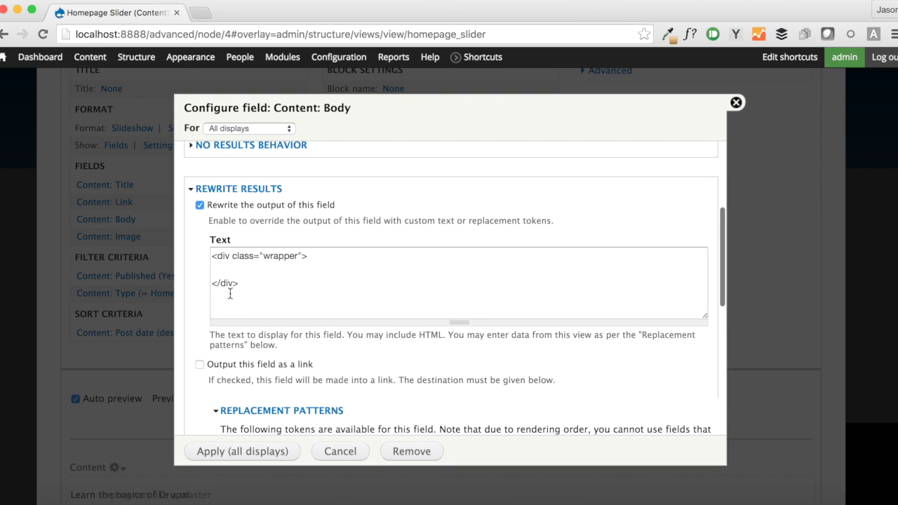
{"action": "left_click", "coordinate": [226, 269]}
{"action": "key", "text": "ctrl+v"}
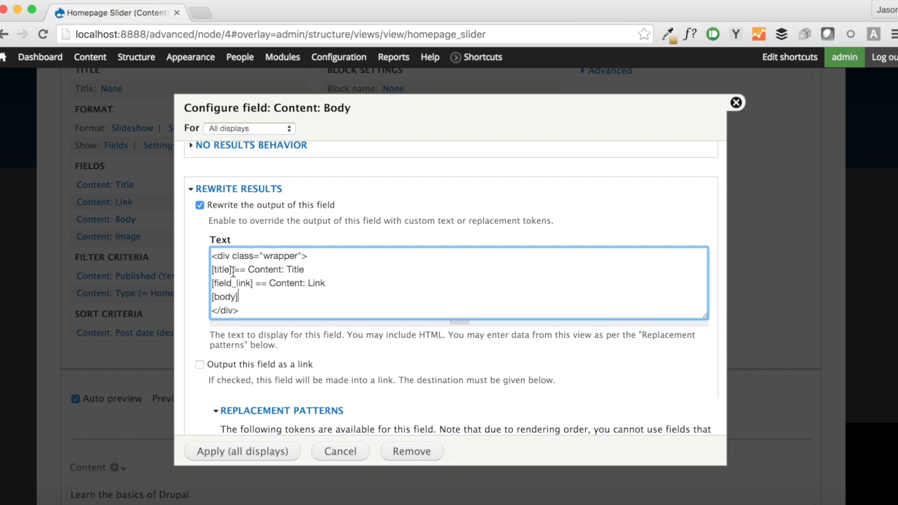
- Remove the "== Content: Title" and "== Content: Link" descriptions after the pasted tokens
{"action": "left_click_drag", "start_coordinate": [231, 269], "coordinate": [304, 269]}
{"action": "key", "text": "BackSpace"}
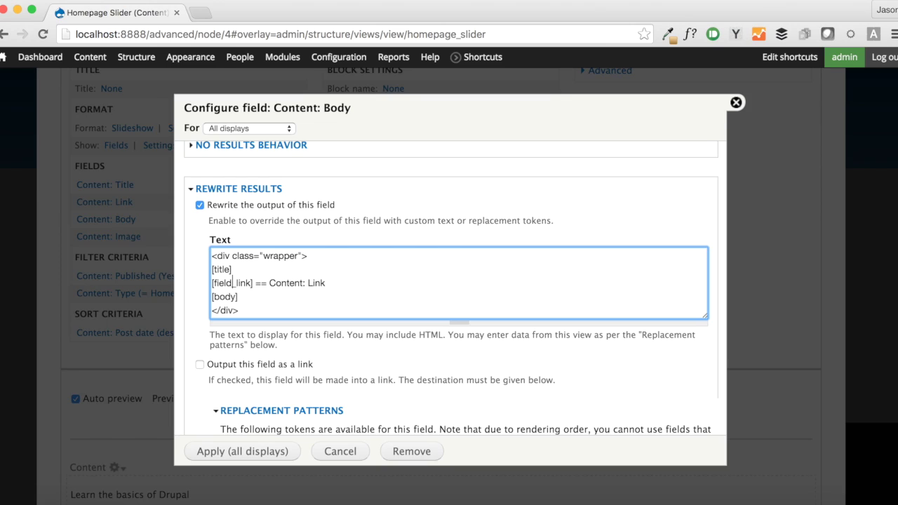
{"action": "left_click", "coordinate": [326, 282]}
{"action": "left_click_drag", "start_coordinate": [320, 283], "coordinate": [253, 282]}
{"action": "key", "text": "BackSpace"}
- Reorder the tokens in the wrapper div so that [body] stands between [title] and [field_link]
{"action": "key", "text": "shift+Right"}
{"action": "key", "text": "super+shift+Left"}
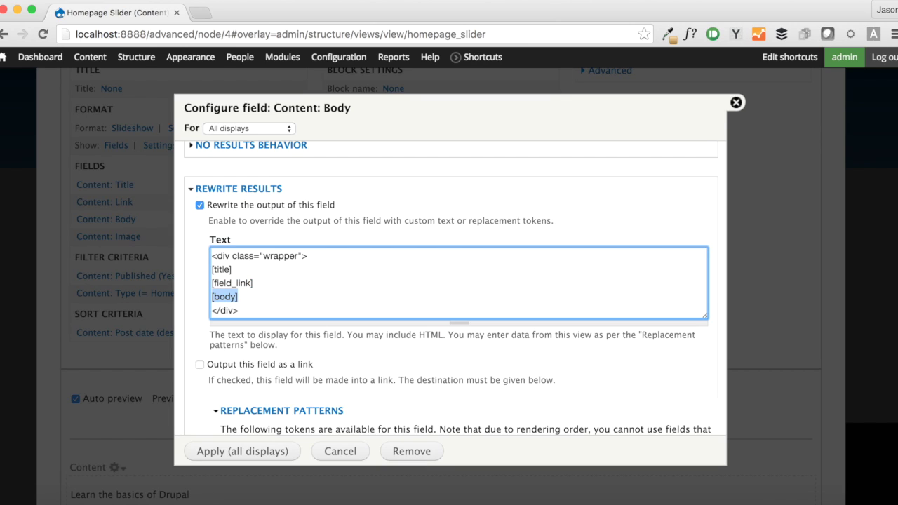
{"action": "key", "text": "BackSpace"}
{"action": "key", "text": "Return"}
{"action": "key", "text": "ctrl+v"}
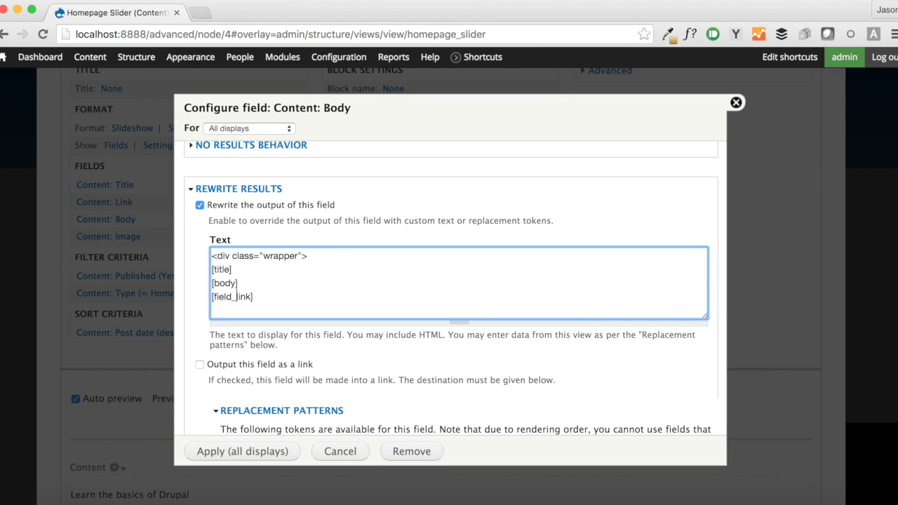
{"action": "key", "text": "BackSpace"}
- Insert a copy of the <div class="wrapper"> opening tag before each of the [title], [body] and [field_link] tokens
{"action": "key", "text": "Up"}
{"action": "key", "text": "Up"}
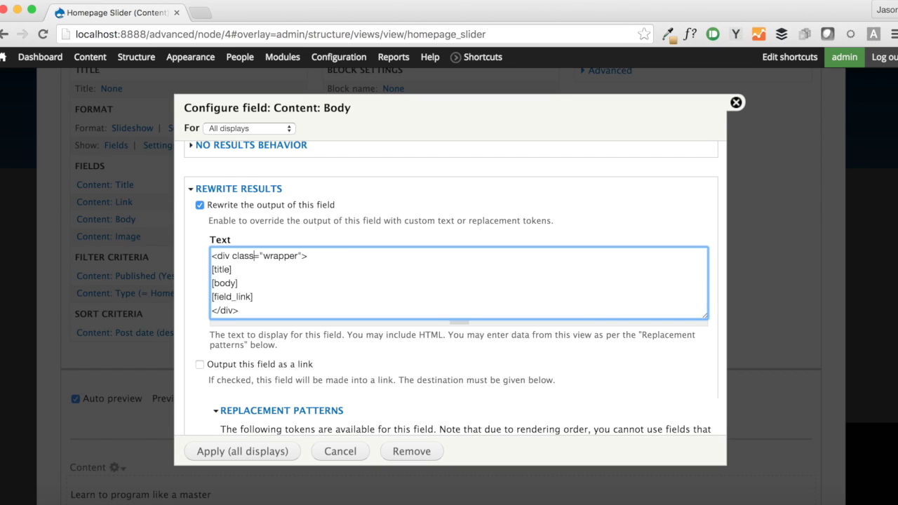
{"action": "key", "text": "End"}
{"action": "key", "text": "shift+Home"}
{"action": "key", "text": "Left"}
{"action": "key", "text": "ctrl+v"}
{"action": "key", "text": "Home"}
{"action": "key", "text": "ctrl+v"}
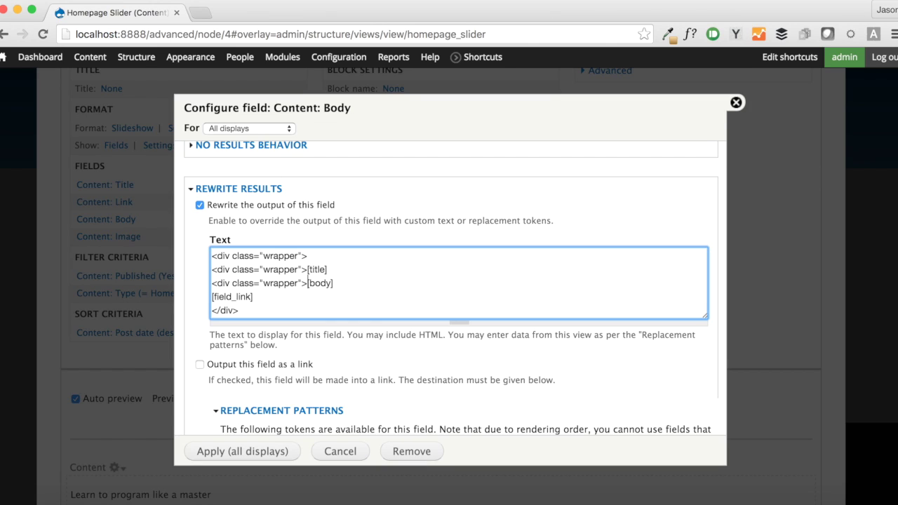
{"action": "key", "text": "Home"}
{"action": "key", "text": "ctrl+v"}
- Indent the three token lines inside the outer wrapper div
{"action": "key", "text": "Home"}
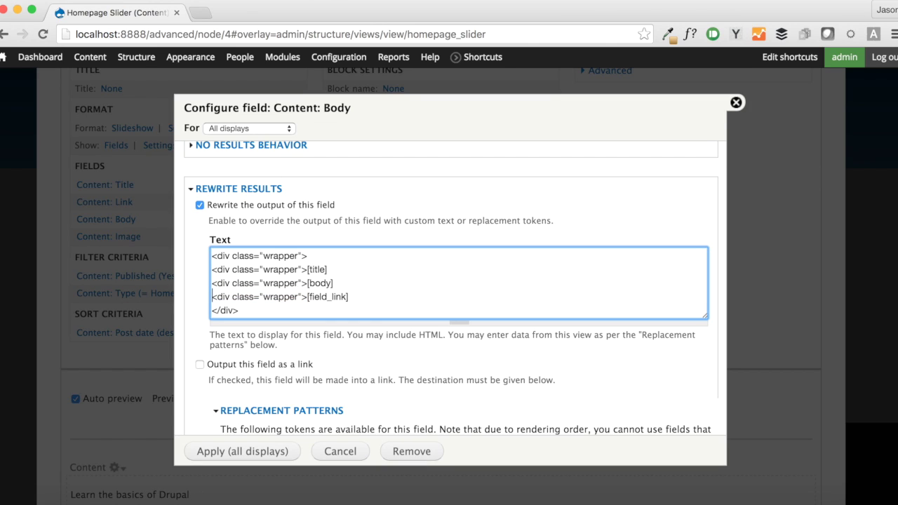
{"action": "key", "text": "Up"}
{"action": "key", "text": "Home"}
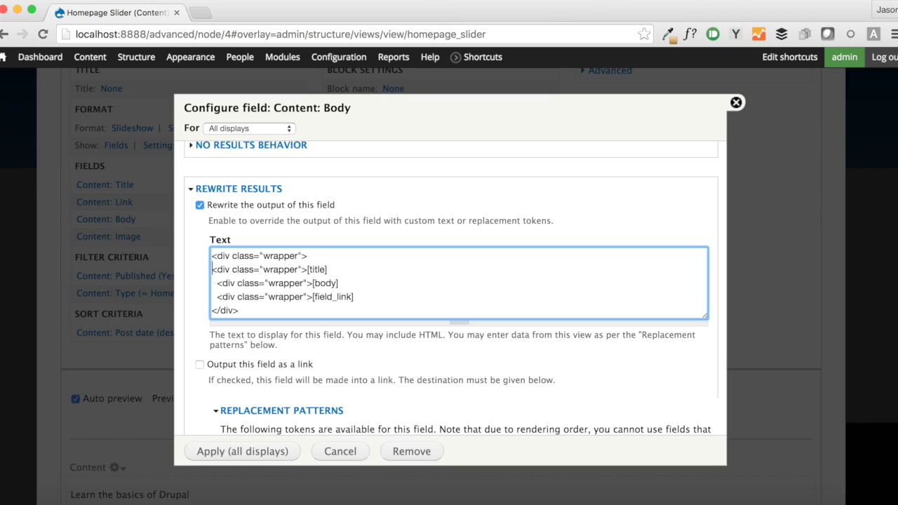
{"action": "key", "text": "Up"}
{"action": "key", "text": "Home"}
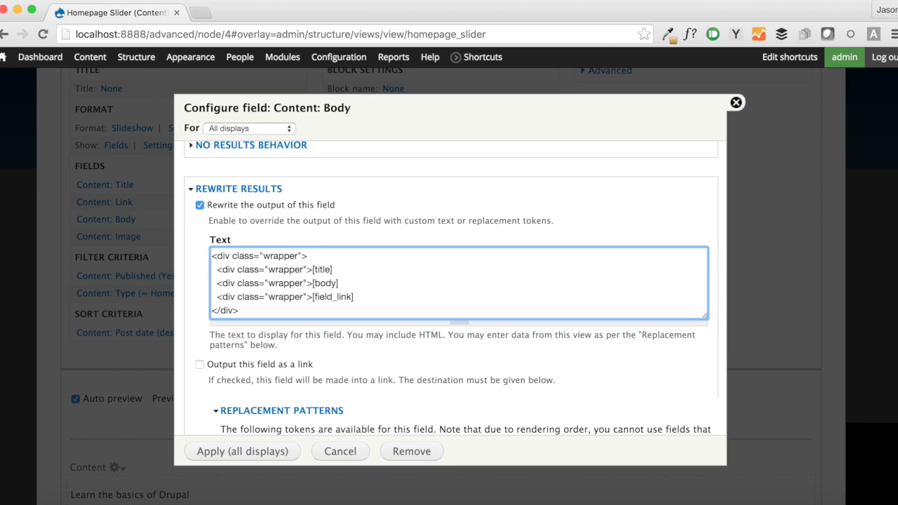
- Change the classes of the three inner divs to "title", "body" and "link" to match their tokens
{"action": "double_click", "coordinate": [285, 269]}
{"action": "type", "text": "title"}
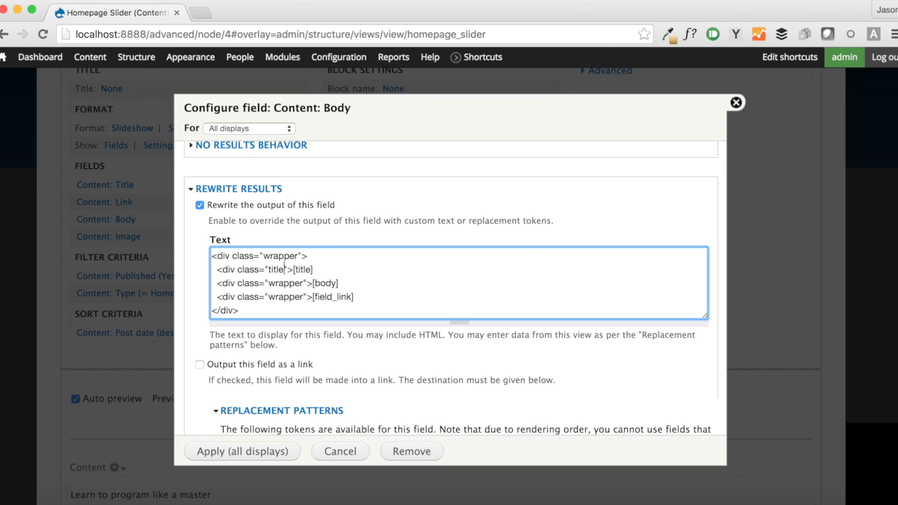
{"action": "double_click", "coordinate": [285, 283]}
{"action": "type", "text": "body"}
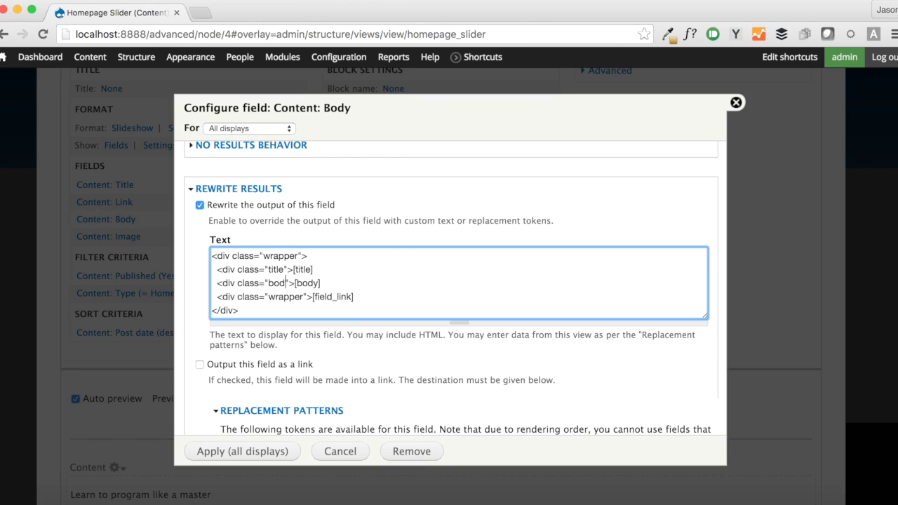
{"action": "double_click", "coordinate": [285, 296]}
{"action": "type", "text": "link"}
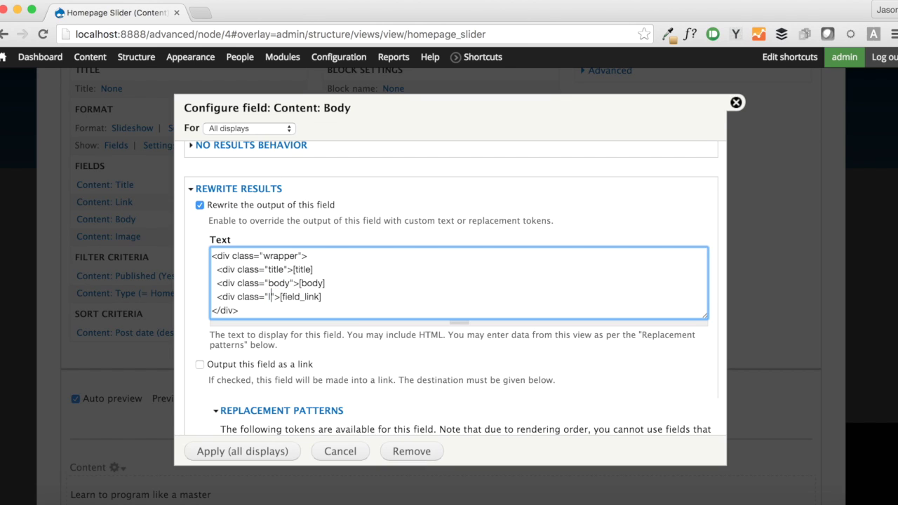
- Add a copied </div> closing tag after the [title], [body] and [field_link] tokens and apply the Body field configuration
{"action": "key", "text": "shift+Home"}
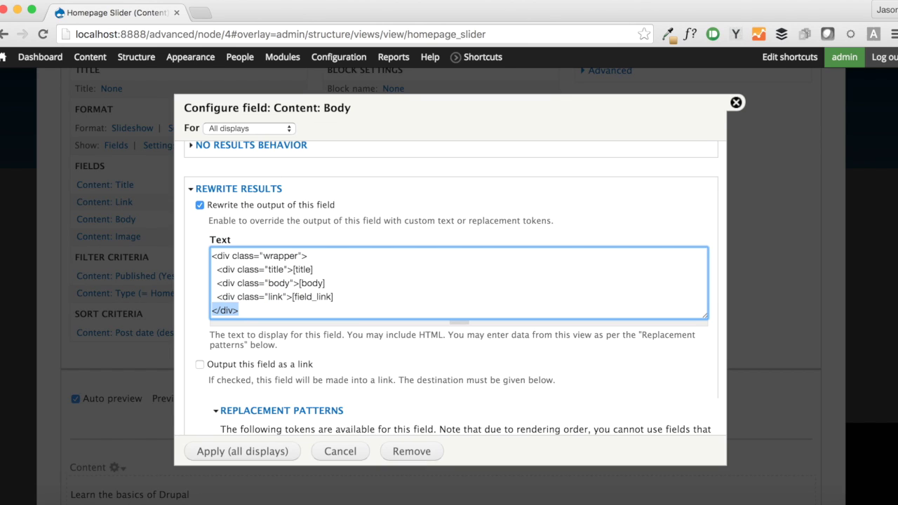
{"action": "key", "text": "super+c"}
{"action": "left_click", "coordinate": [334, 297]}
{"action": "key", "text": "super+v"}
{"action": "key", "text": "super+v"}
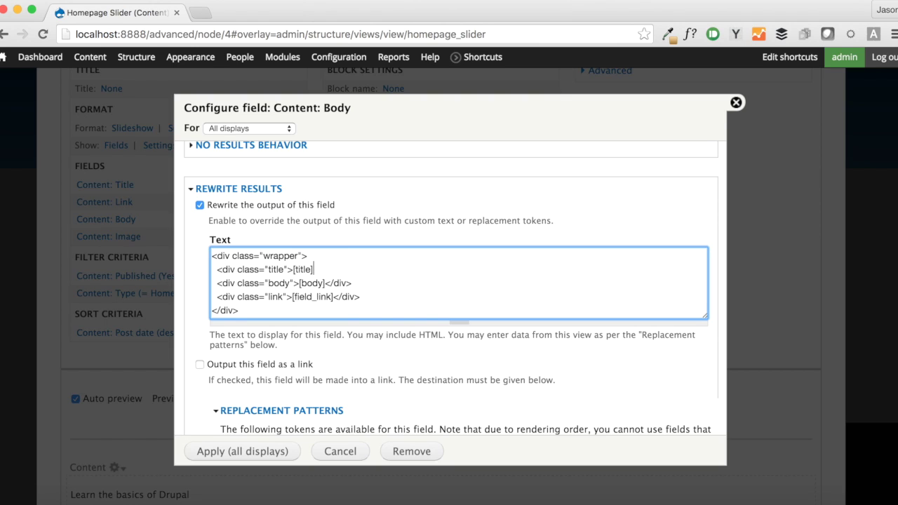
{"action": "left_click", "coordinate": [313, 269]}
{"action": "key", "text": "super+v"}
{"action": "left_click", "coordinate": [267, 449]}
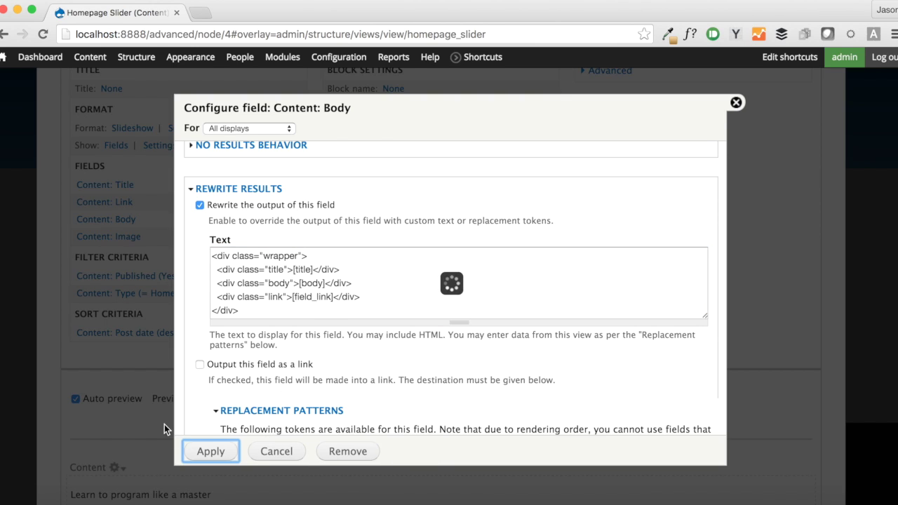
- Check the slideshow preview, save the Homepage Slider view and close its overlay
{"action": "scroll", "coordinate": [160, 408], "scroll_direction": "down", "scroll_amount": 2}
{"action": "scroll", "coordinate": [160, 408], "scroll_direction": "down", "scroll_amount": 4}
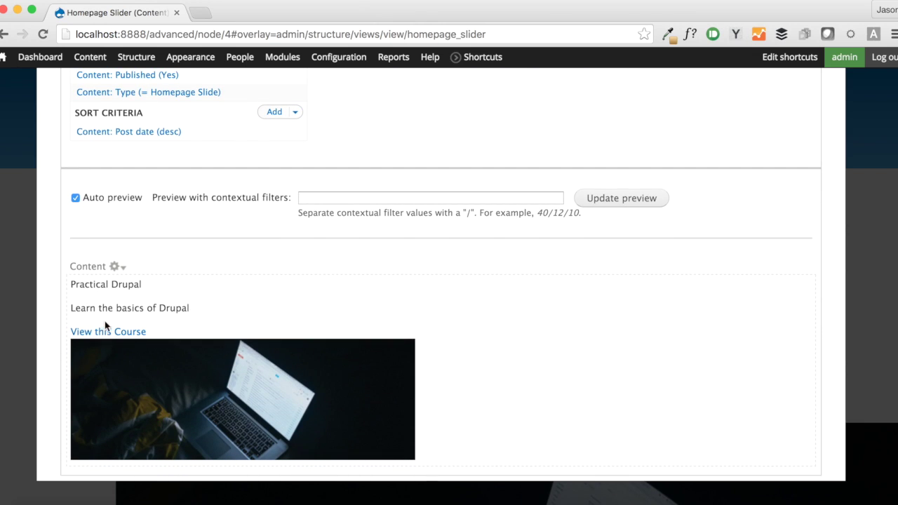
{"action": "scroll", "coordinate": [654, 291], "scroll_direction": "up", "scroll_amount": 15}
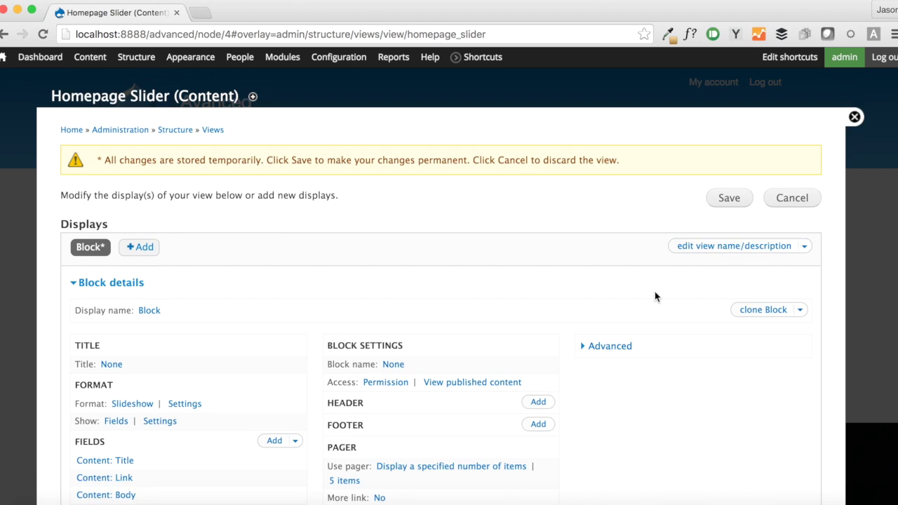
{"action": "left_click", "coordinate": [729, 199]}
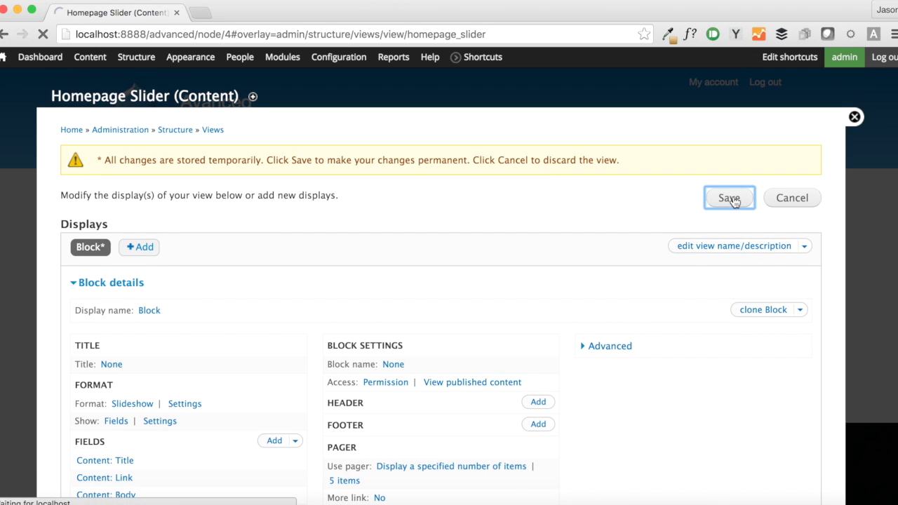
{"action": "left_click", "coordinate": [854, 118]}
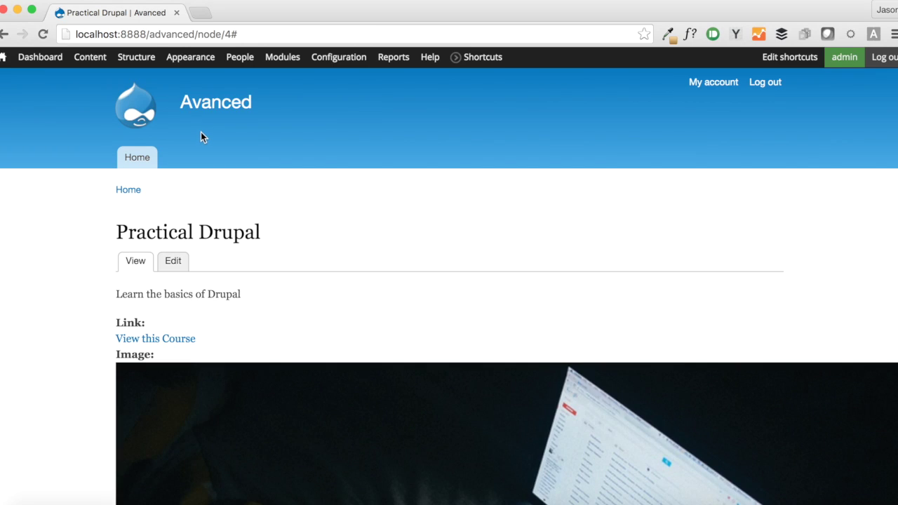
- Open the block administration page and check which region the Homepage Slider view block is assigned to
{"action": "left_click", "coordinate": [141, 80]}
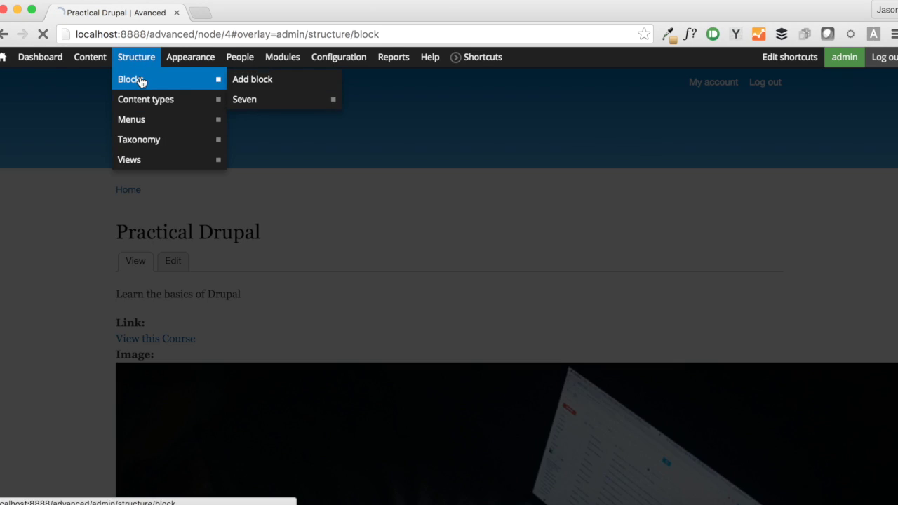
{"action": "scroll", "coordinate": [283, 455], "scroll_direction": "down", "scroll_amount": 2}
{"action": "scroll", "coordinate": [282, 455], "scroll_direction": "down", "scroll_amount": 2}
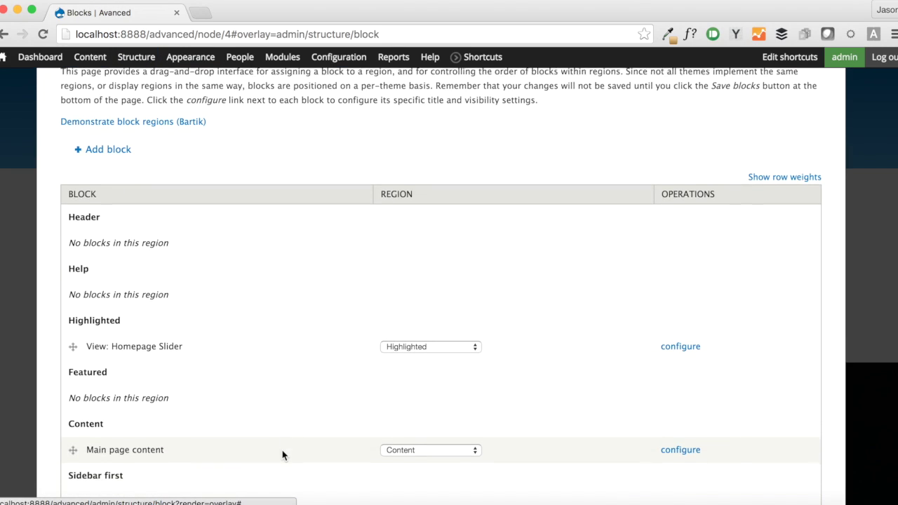
{"action": "left_click_drag", "start_coordinate": [87, 342], "coordinate": [174, 344]}
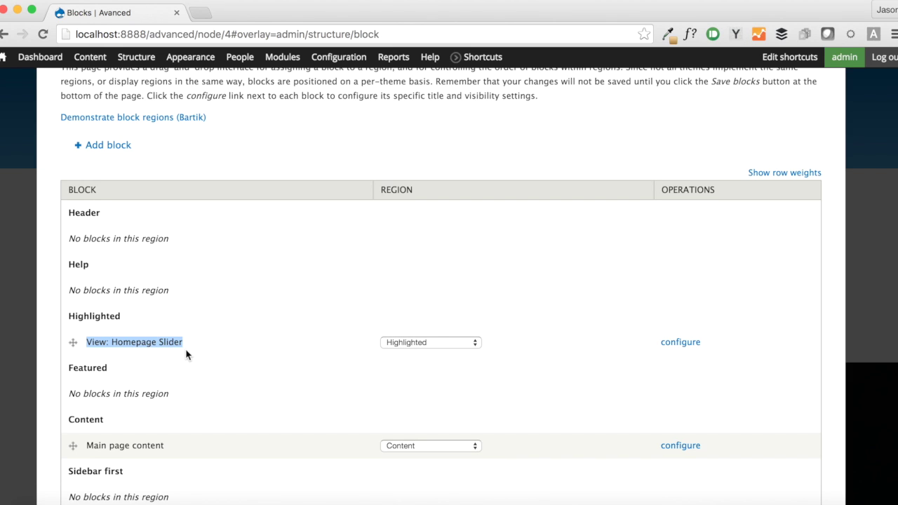
{"action": "scroll", "coordinate": [185, 354], "scroll_direction": "down", "scroll_amount": 15}
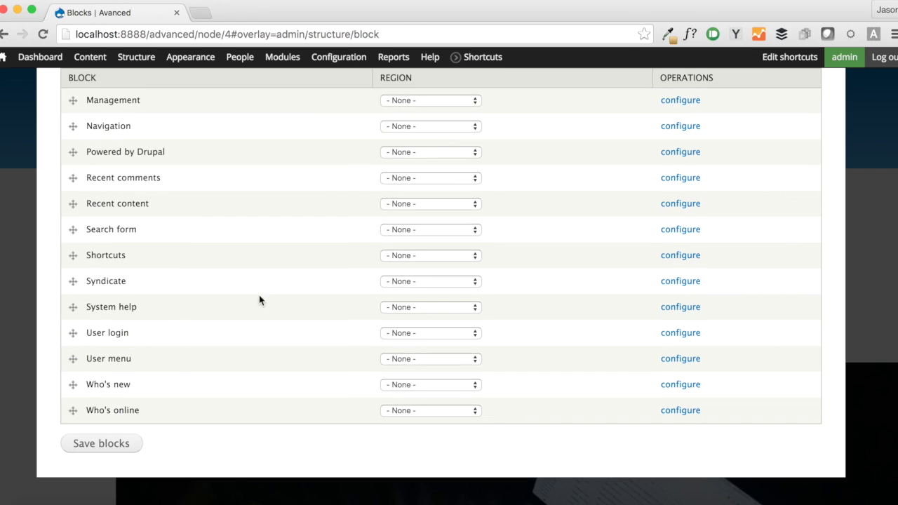
{"action": "scroll", "coordinate": [231, 217], "scroll_direction": "up", "scroll_amount": 15}
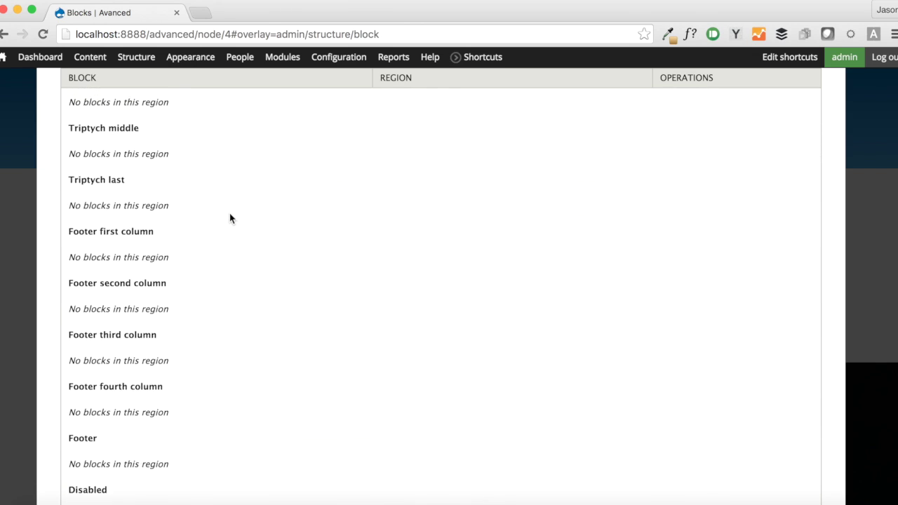
{"action": "scroll", "coordinate": [231, 218], "scroll_direction": "up", "scroll_amount": 3}
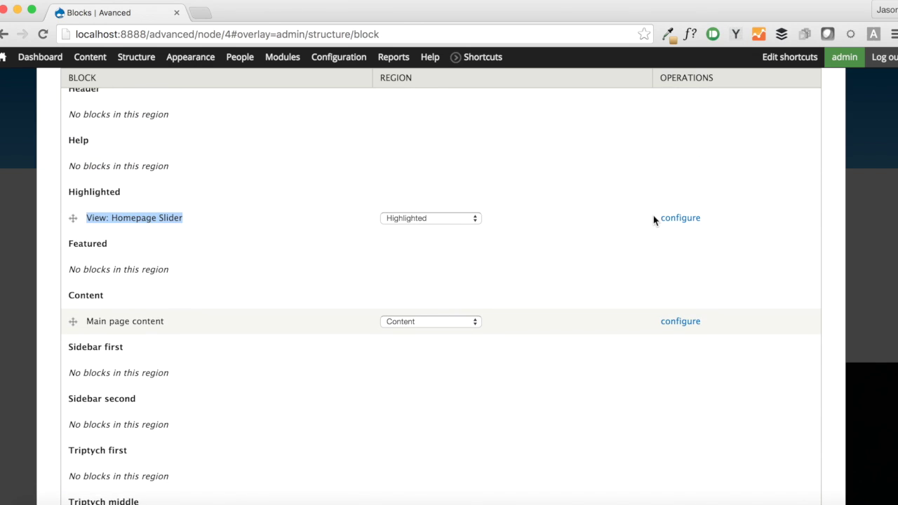
- Review the Homepage Slider block's title, region and page visibility settings, and close the overlay without saving
{"action": "left_click", "coordinate": [670, 220]}
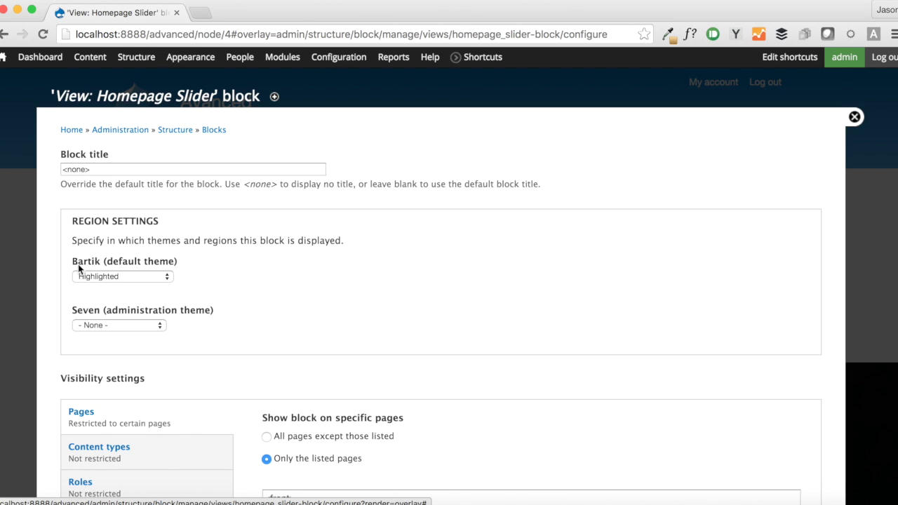
{"action": "scroll", "coordinate": [369, 326], "scroll_direction": "down", "scroll_amount": 4}
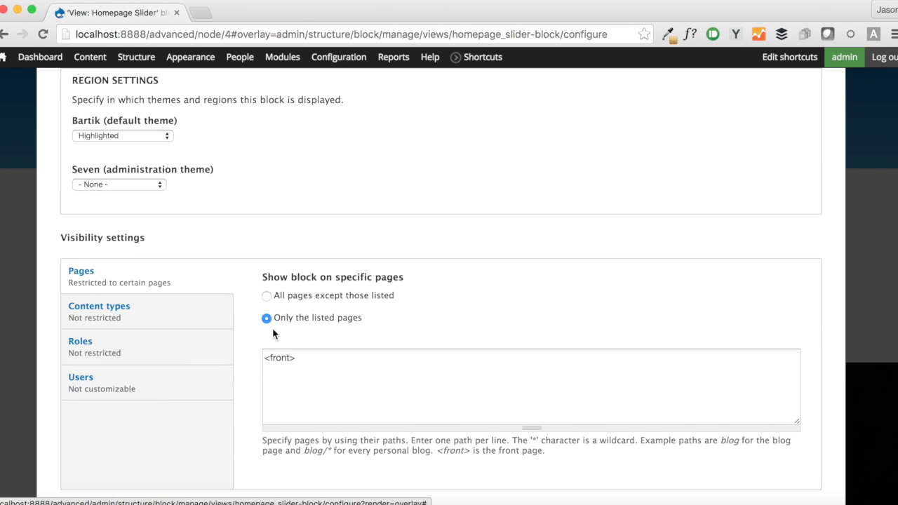
{"action": "left_click_drag", "start_coordinate": [317, 358], "coordinate": [259, 353]}
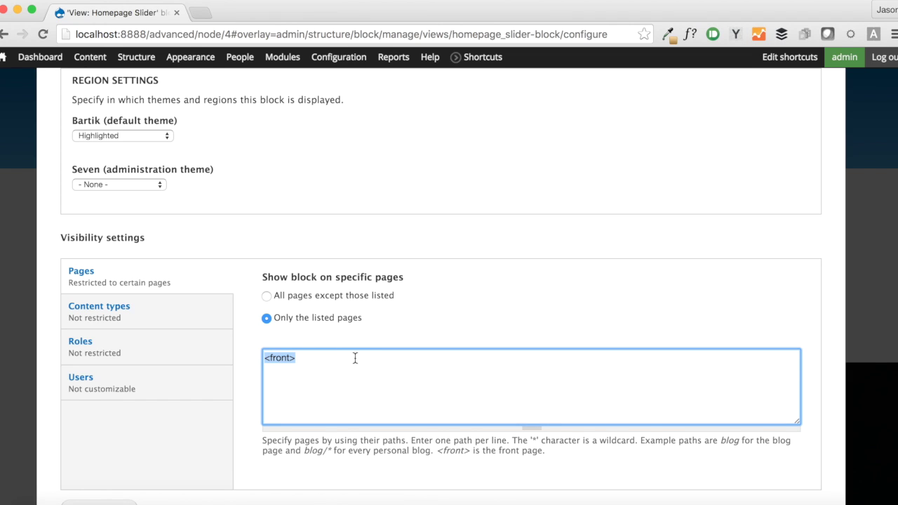
{"action": "scroll", "coordinate": [385, 371], "scroll_direction": "up", "scroll_amount": 4}
{"action": "left_click", "coordinate": [855, 119]}
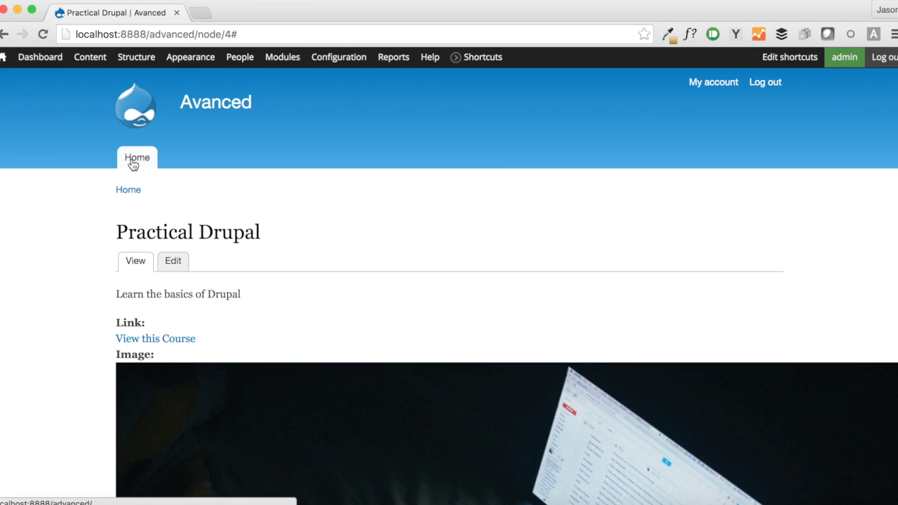
- Go to the site's home page and inspect the slide's markup for the wrapper, title, body and link divs
{"action": "left_click", "coordinate": [133, 163]}
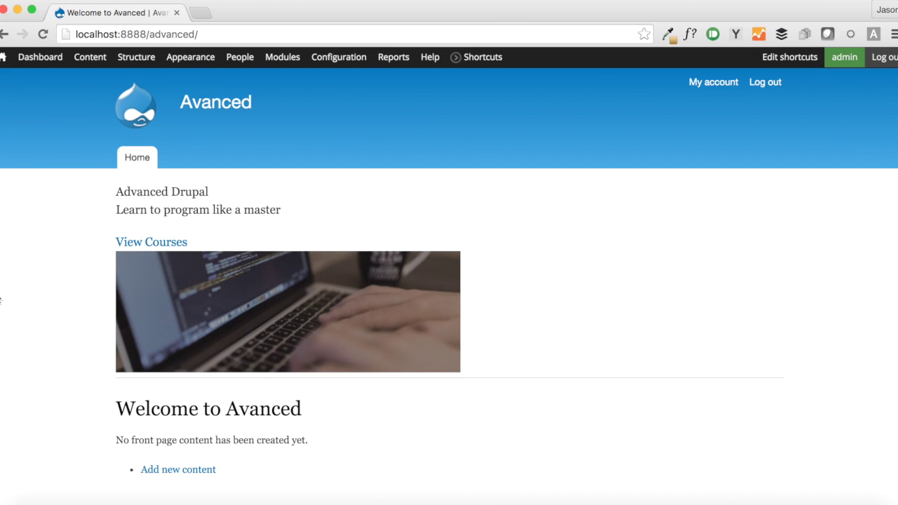
{"action": "right_click", "coordinate": [328, 205]}
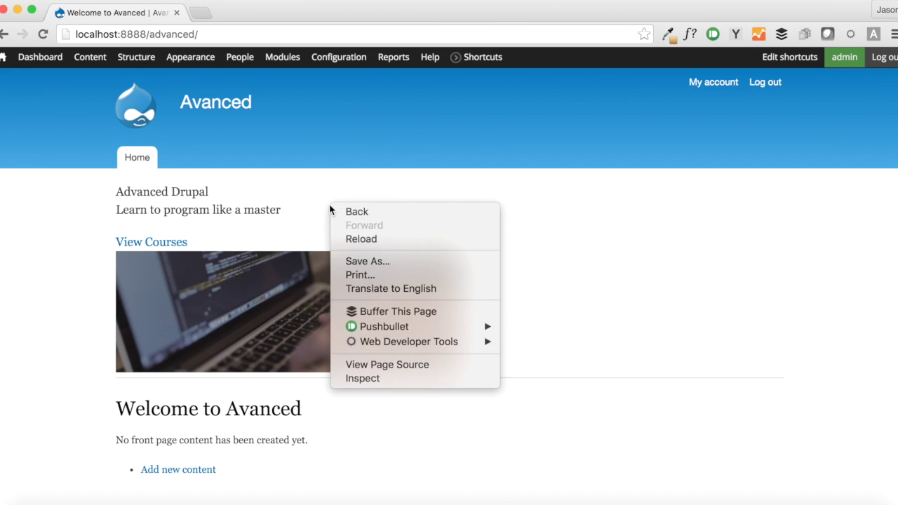
{"action": "left_click", "coordinate": [382, 378]}
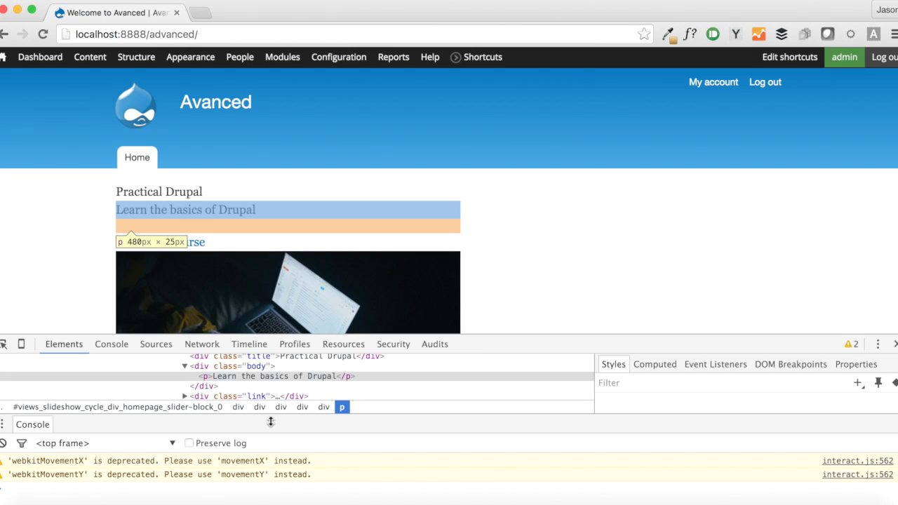
{"action": "scroll", "coordinate": [242, 376], "scroll_direction": "up", "scroll_amount": 2}
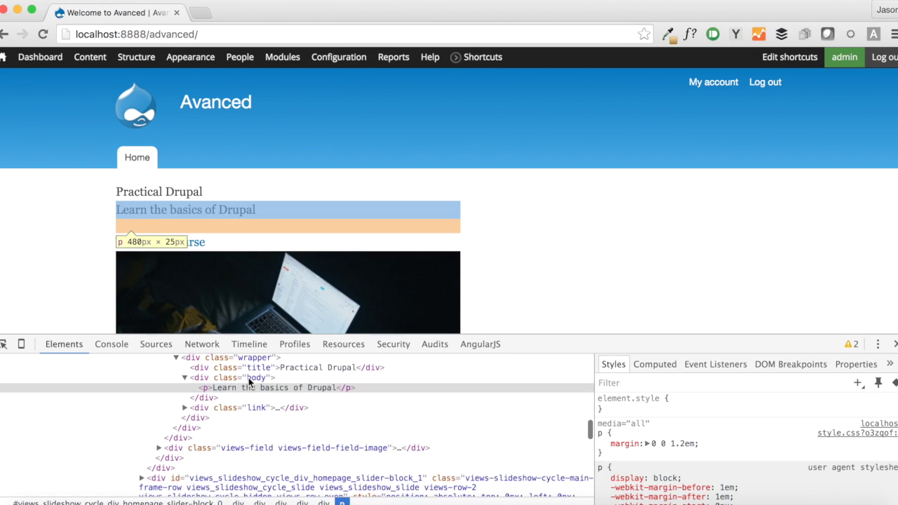
{"action": "left_click", "coordinate": [176, 370]}
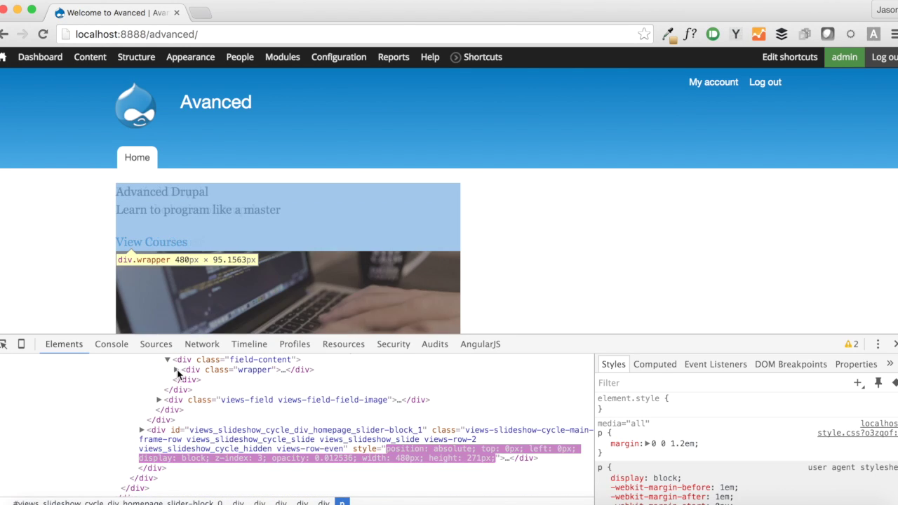
{"action": "left_click", "coordinate": [176, 370]}
{"action": "left_click", "coordinate": [176, 369]}
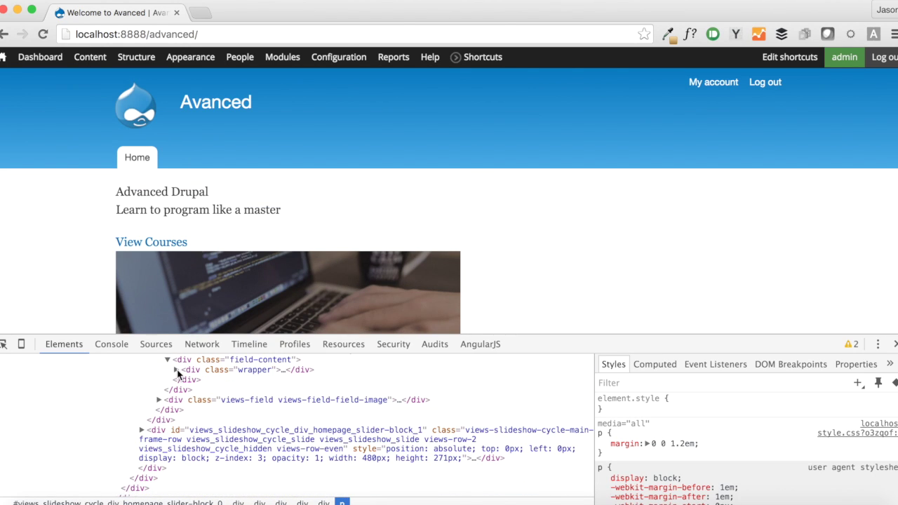
{"action": "left_click", "coordinate": [176, 370]}
{"action": "left_click", "coordinate": [186, 390]}
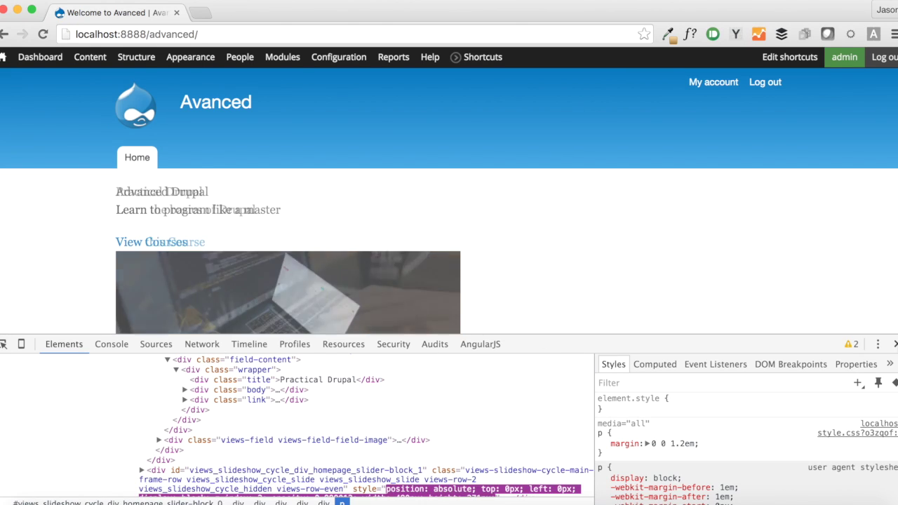
{"action": "left_click", "coordinate": [895, 344]}
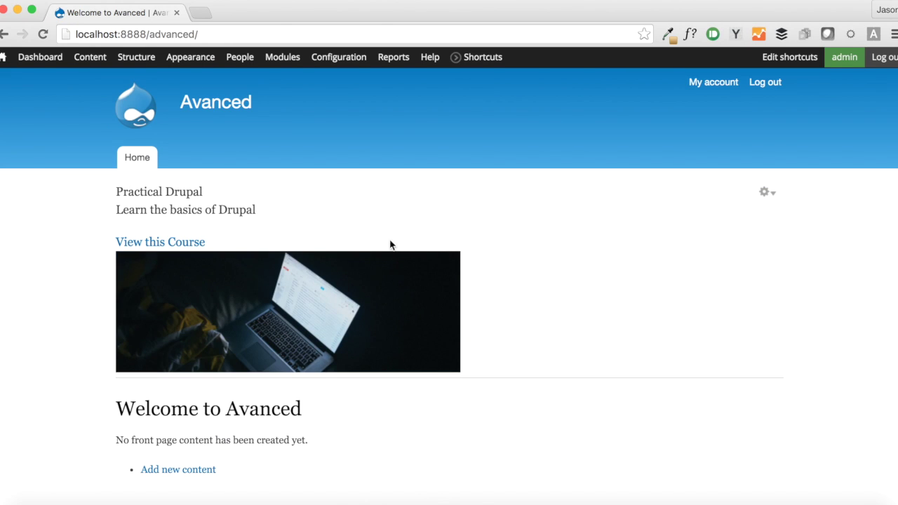
- Add a field labelled "Weight" of type Weight with the Weight Selector widget to the Homepage Slide content type, and save its field settings
{"action": "mouse_move", "coordinate": [144, 57]}
{"action": "mouse_move", "coordinate": [146, 105]}
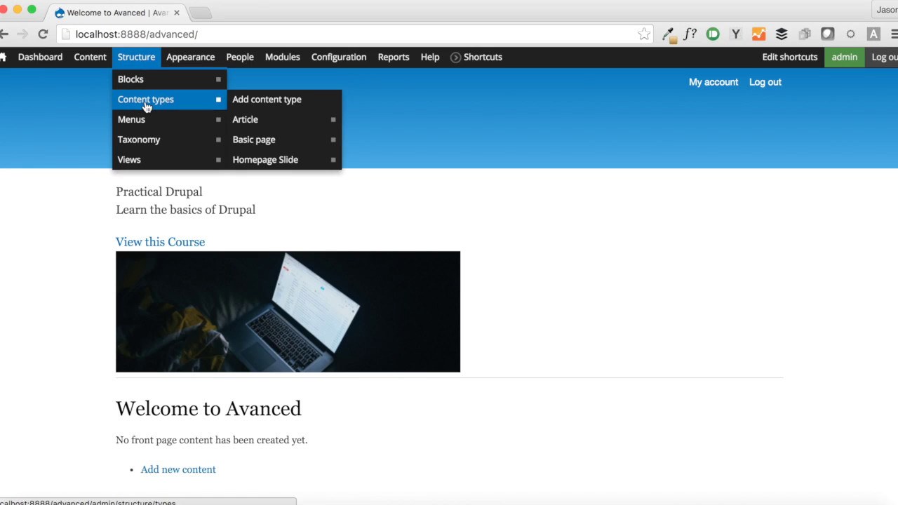
{"action": "mouse_move", "coordinate": [287, 167]}
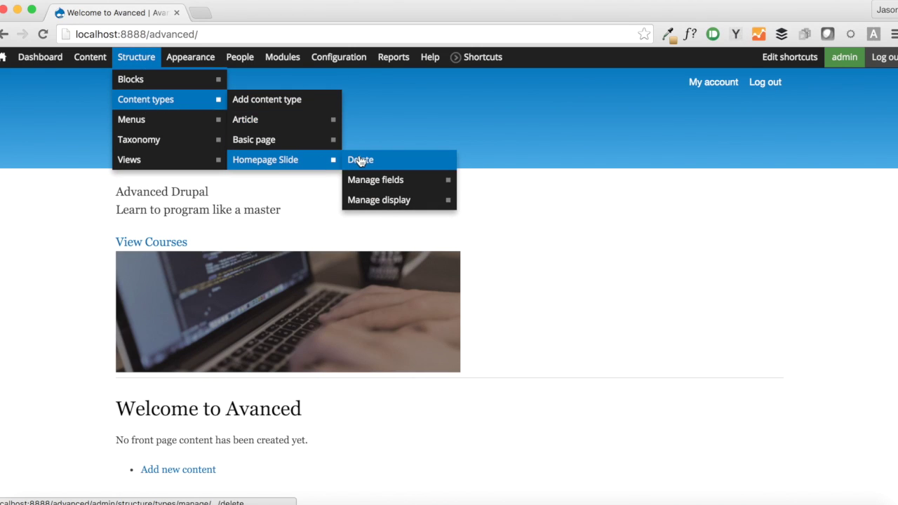
{"action": "left_click", "coordinate": [380, 181]}
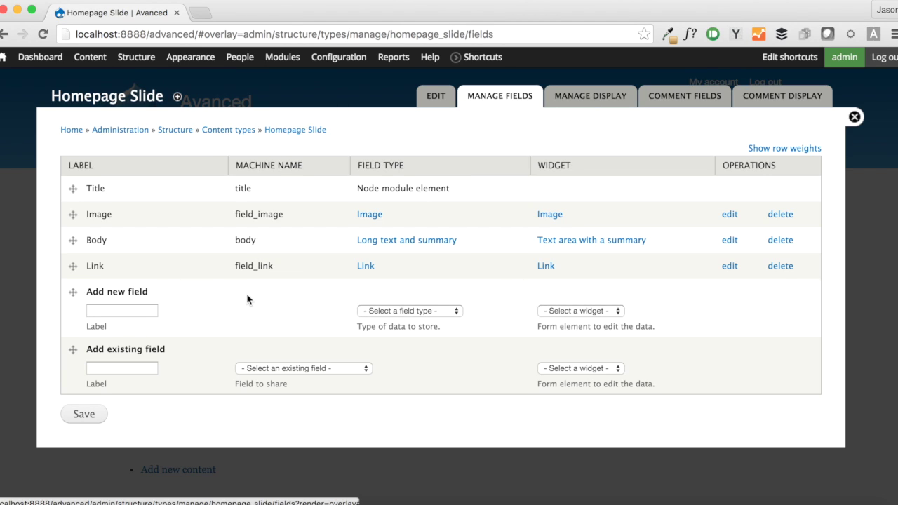
{"action": "left_click", "coordinate": [135, 314]}
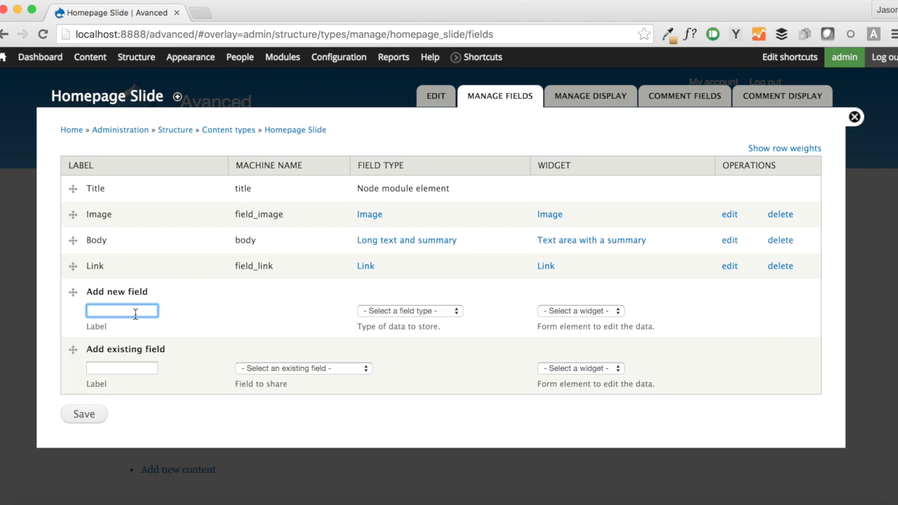
{"action": "type", "text": "Weight"}
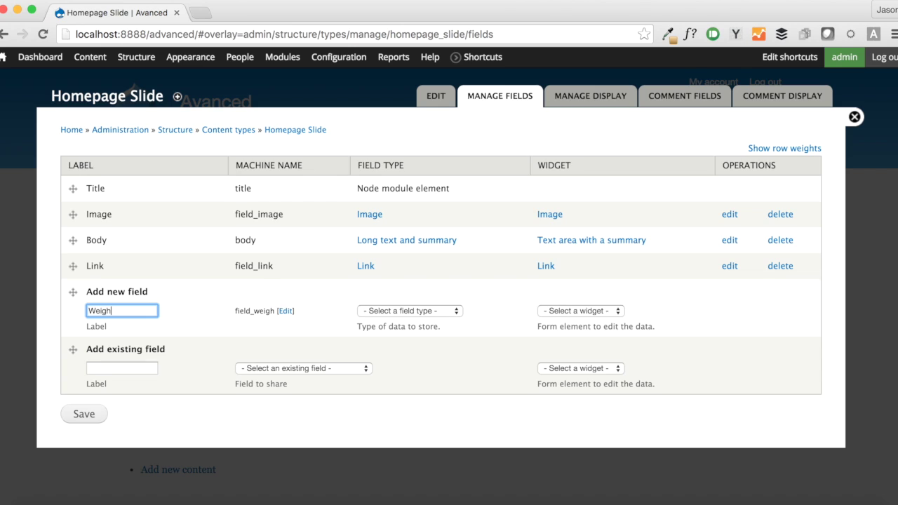
{"action": "left_click", "coordinate": [446, 312]}
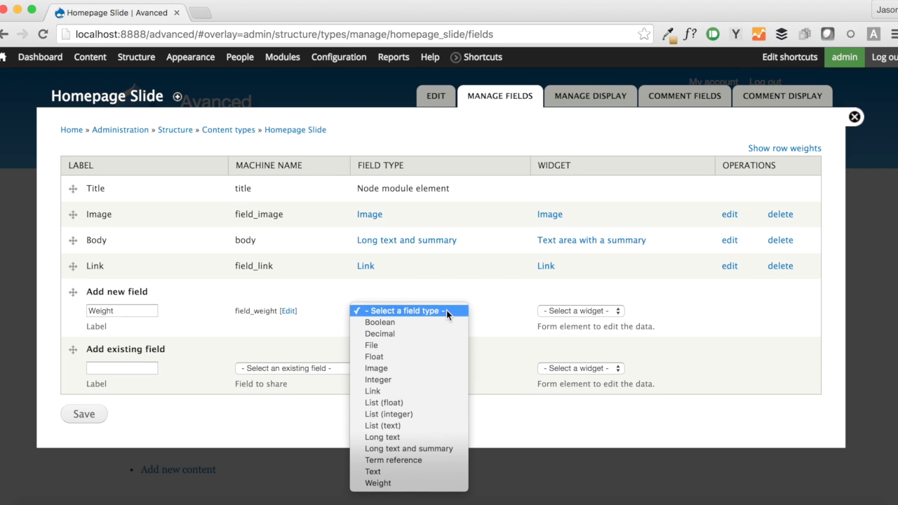
{"action": "left_click", "coordinate": [398, 484]}
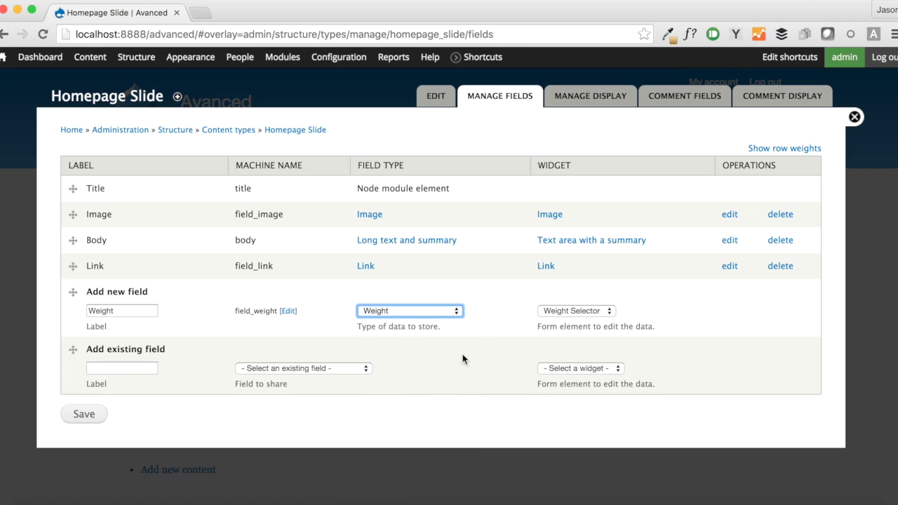
{"action": "left_click", "coordinate": [567, 310]}
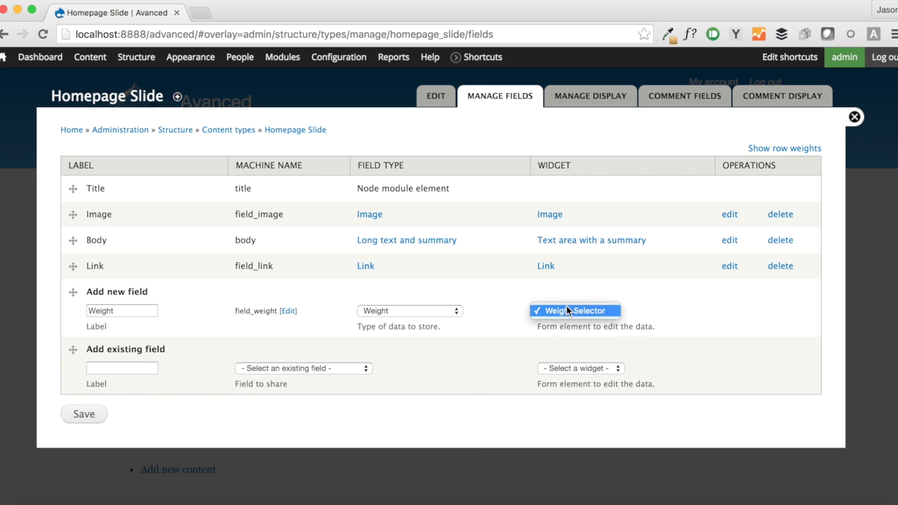
{"action": "left_click", "coordinate": [570, 310]}
{"action": "left_click", "coordinate": [84, 413]}
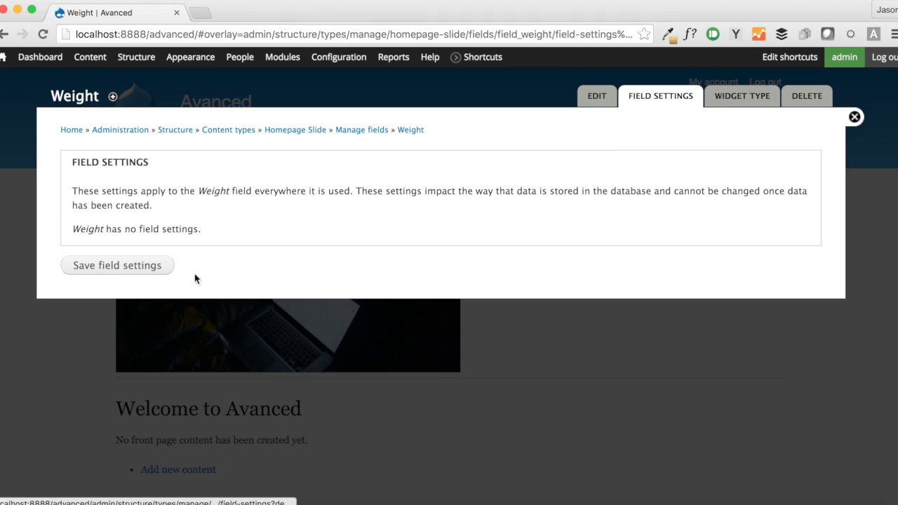
{"action": "left_click", "coordinate": [149, 272]}
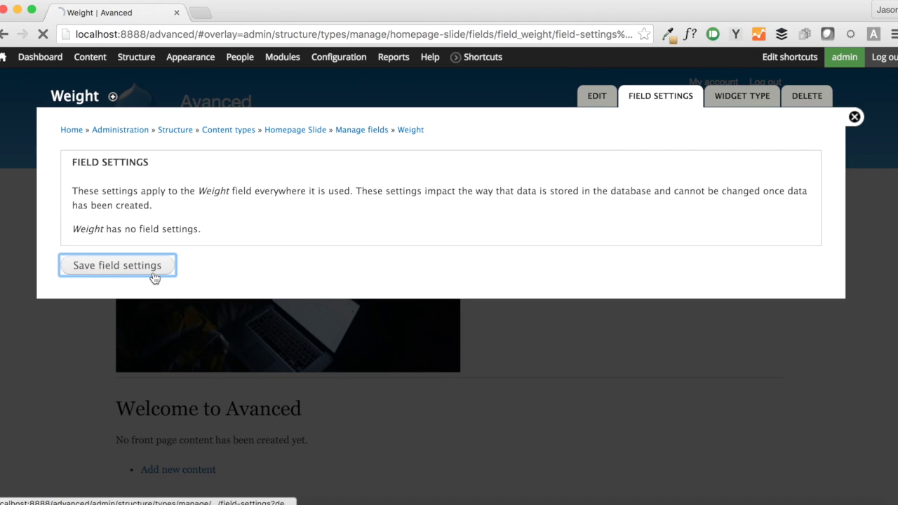
- Set the Weight field's range to 5, leave its default value at 0, and save the field's settings
{"action": "scroll", "coordinate": [277, 309], "scroll_direction": "down", "scroll_amount": 4}
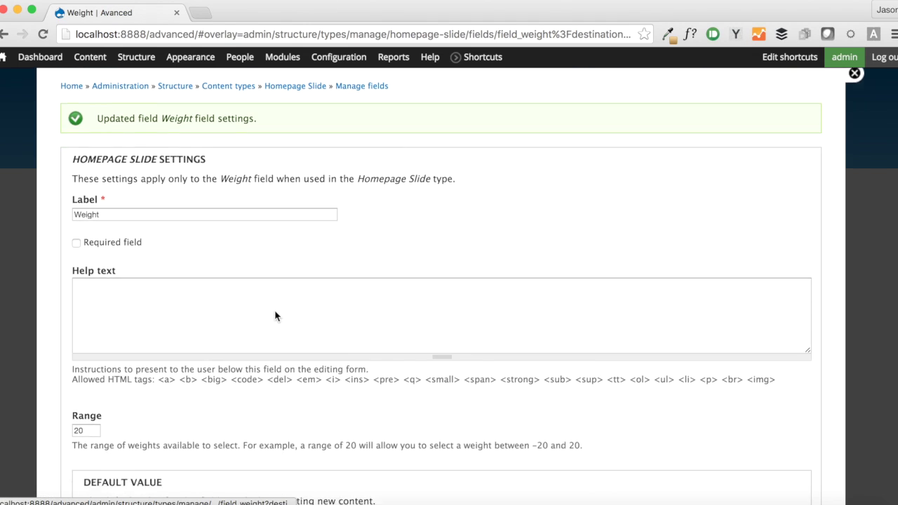
{"action": "left_click_drag", "start_coordinate": [105, 325], "coordinate": [50, 325]}
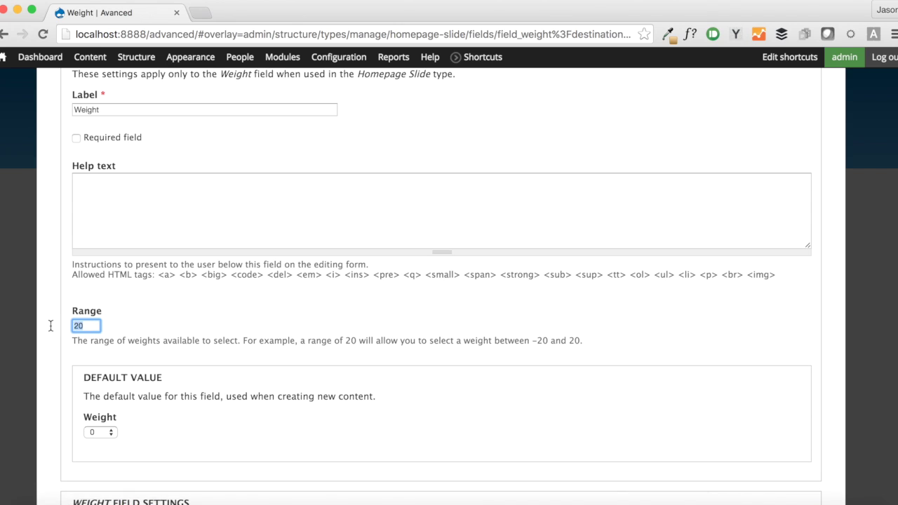
{"action": "left_click", "coordinate": [135, 335]}
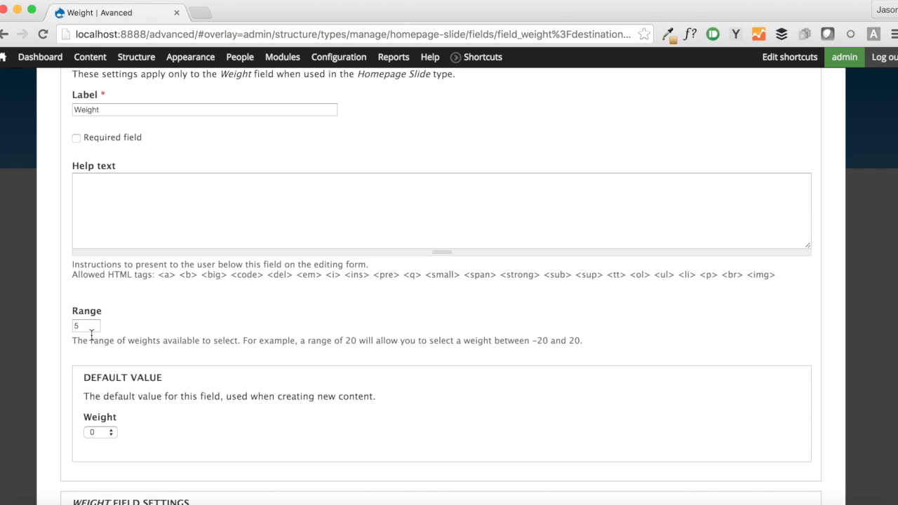
{"action": "left_click", "coordinate": [109, 432]}
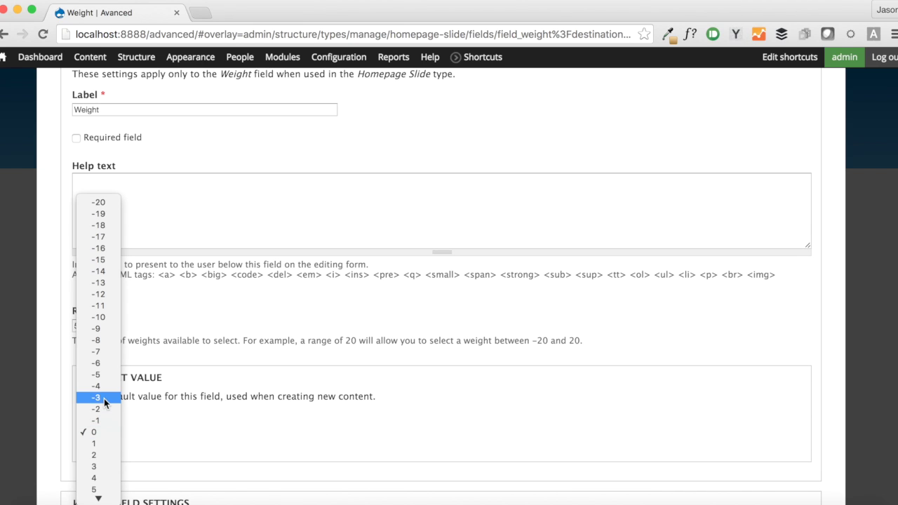
{"action": "left_click", "coordinate": [236, 332]}
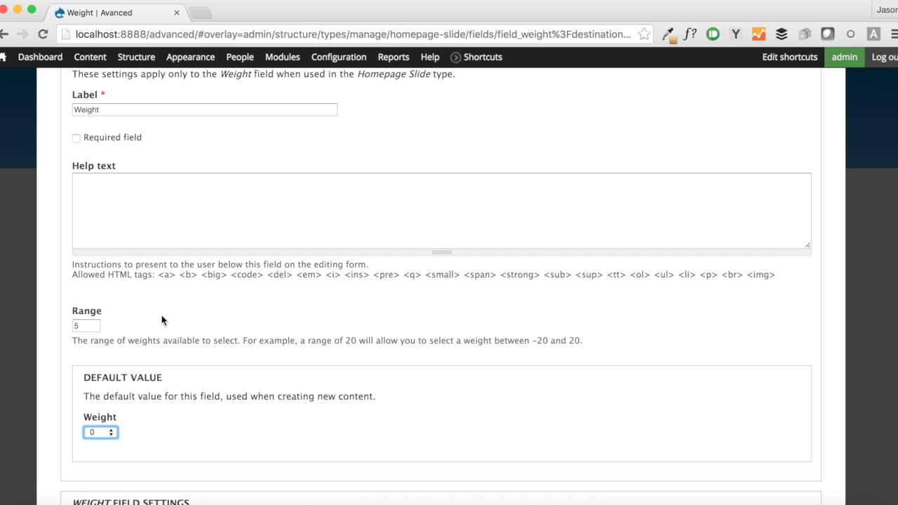
{"action": "scroll", "coordinate": [139, 355], "scroll_direction": "down", "scroll_amount": 5}
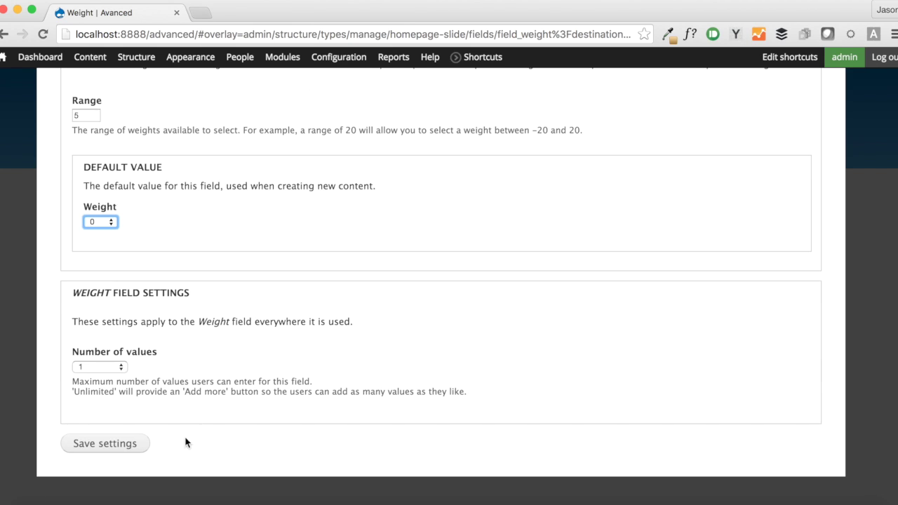
{"action": "left_click", "coordinate": [129, 449]}
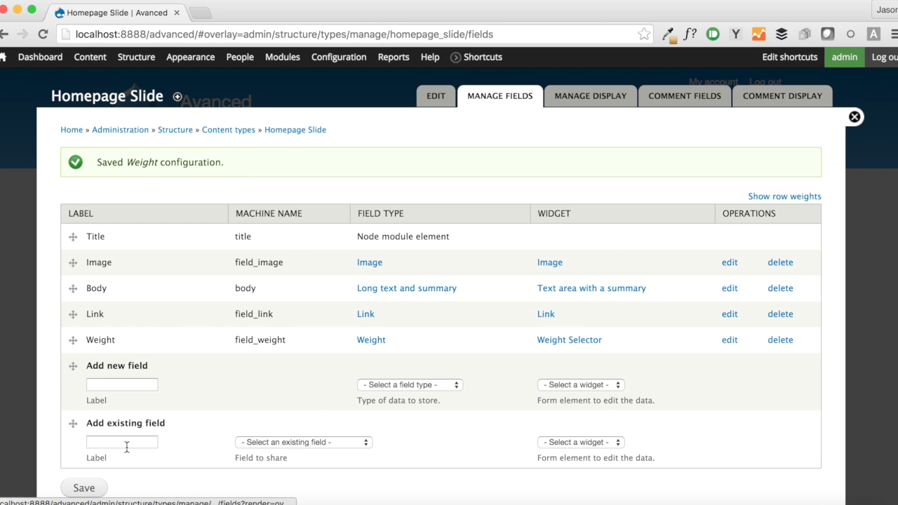
- Edit the Advanced Drupal slide from the content list, set its weight to -5, and save it
{"action": "left_click", "coordinate": [99, 61]}
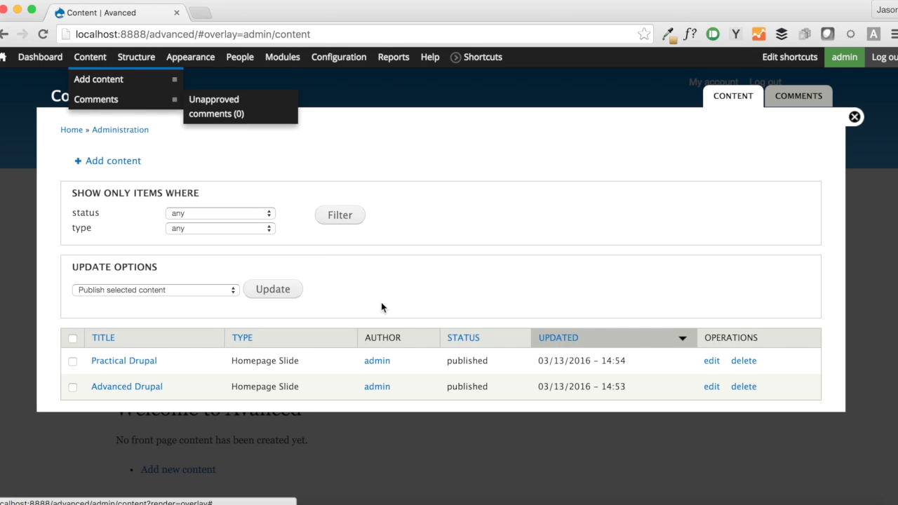
{"action": "left_click", "coordinate": [711, 387]}
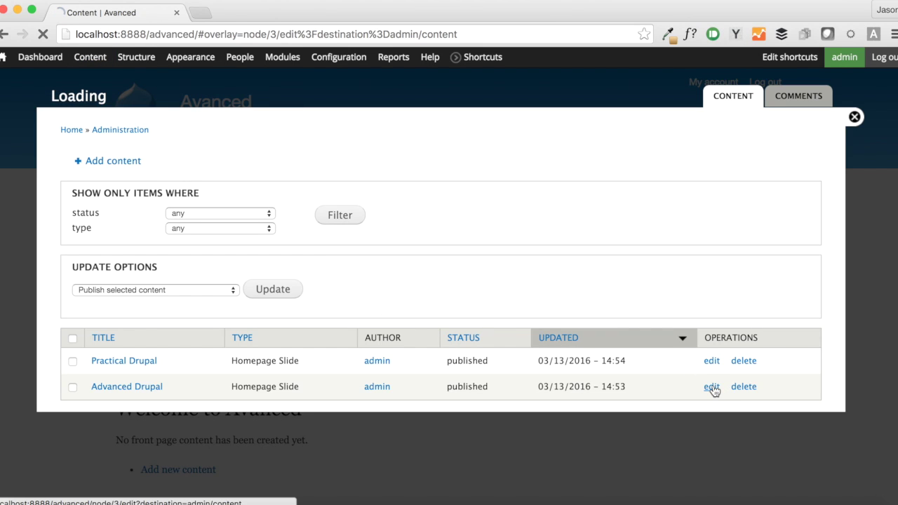
{"action": "scroll", "coordinate": [362, 360], "scroll_direction": "down", "scroll_amount": 5}
{"action": "scroll", "coordinate": [363, 362], "scroll_direction": "down", "scroll_amount": 8}
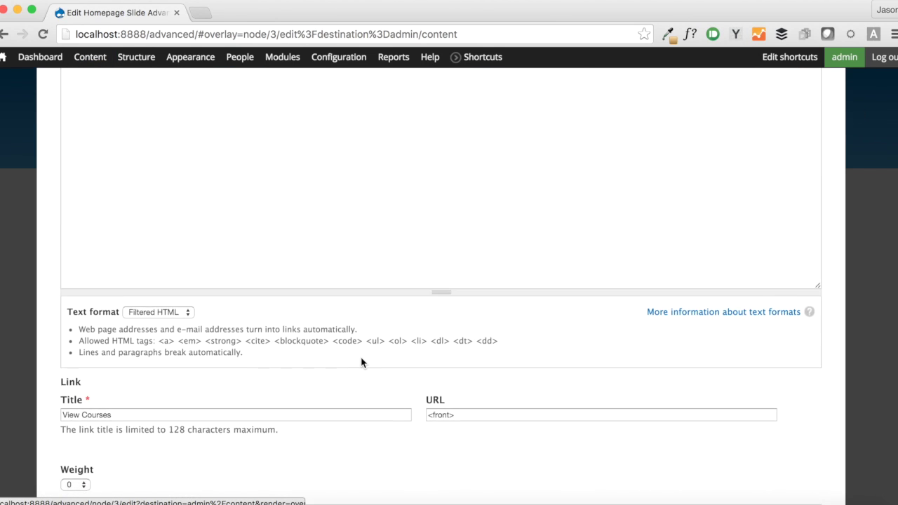
{"action": "left_click", "coordinate": [64, 339]}
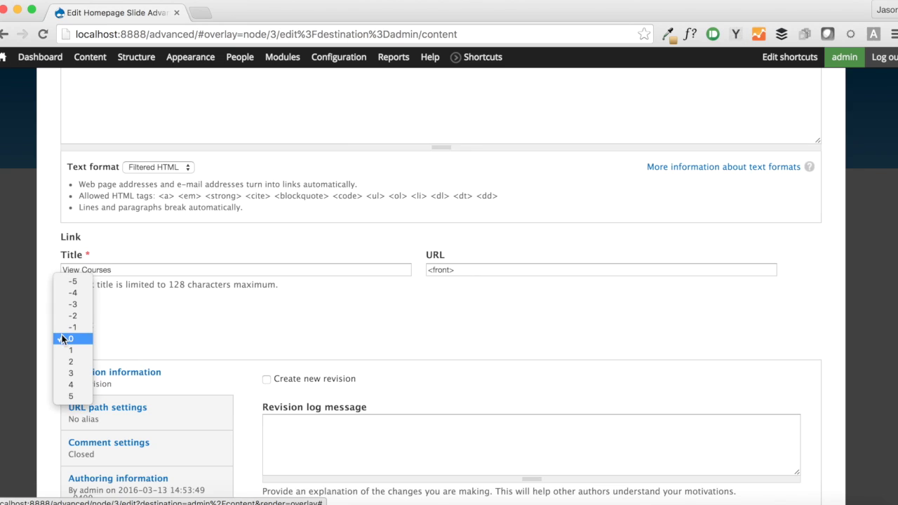
{"action": "left_click", "coordinate": [74, 282]}
{"action": "scroll", "coordinate": [176, 370], "scroll_direction": "down", "scroll_amount": 4}
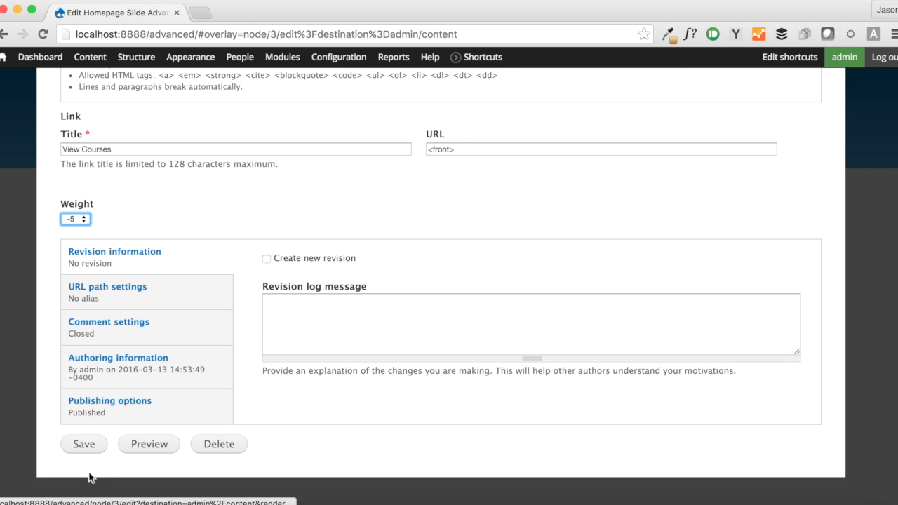
{"action": "left_click", "coordinate": [85, 452]}
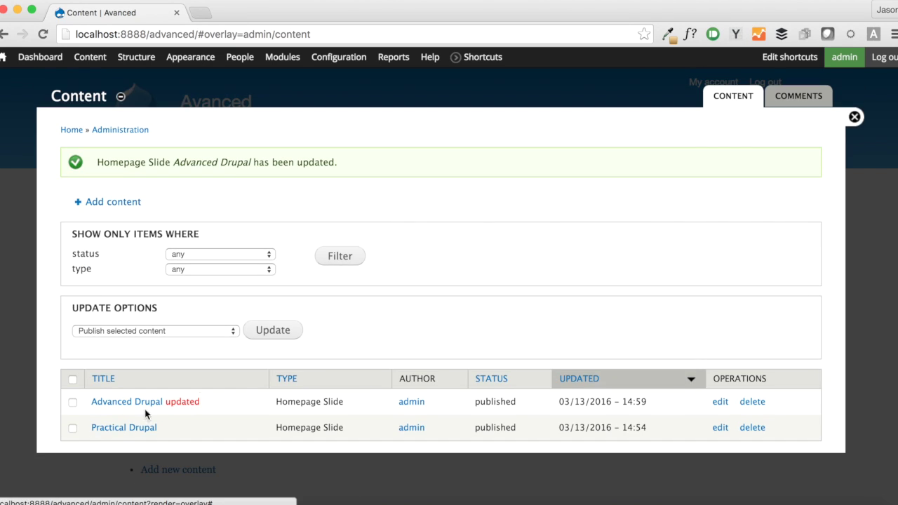
- Edit the Practical Drupal slide, set its weight to -4, and save it
{"action": "left_click", "coordinate": [722, 429]}
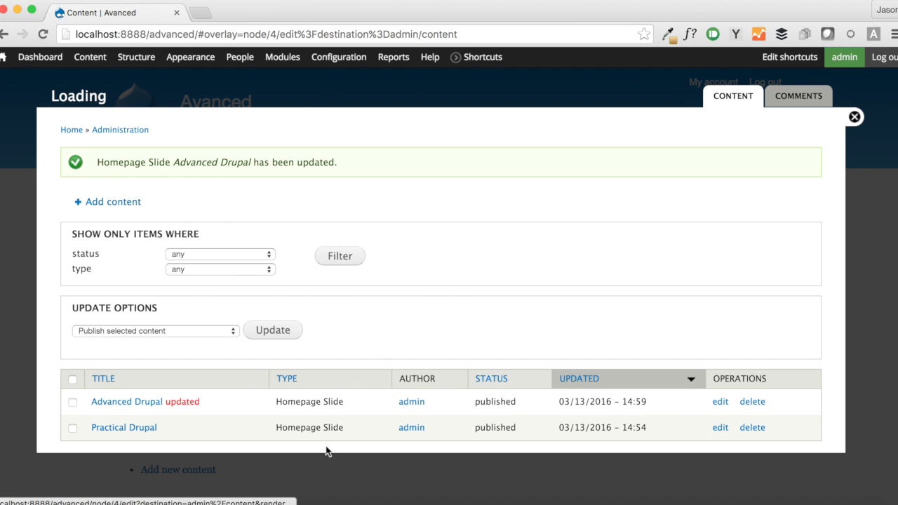
{"action": "scroll", "coordinate": [229, 424], "scroll_direction": "down", "scroll_amount": 10}
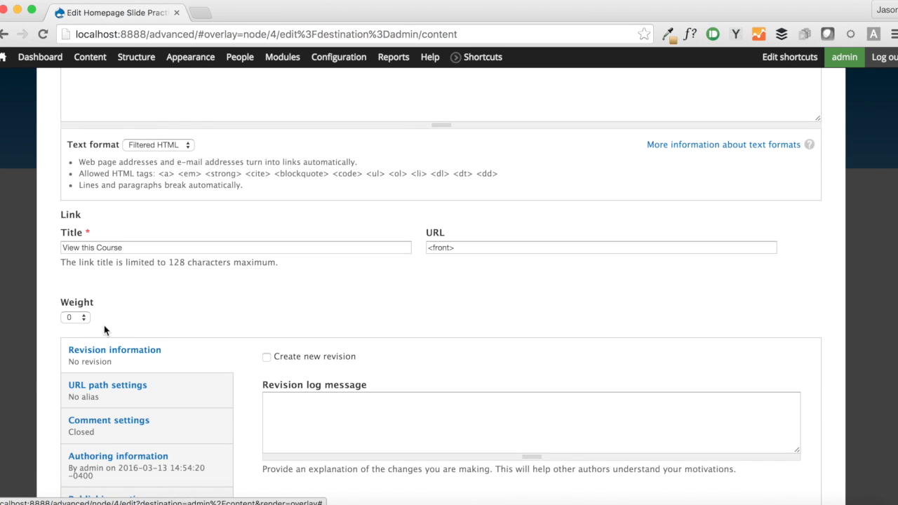
{"action": "left_click", "coordinate": [82, 314]}
{"action": "left_click", "coordinate": [77, 269]}
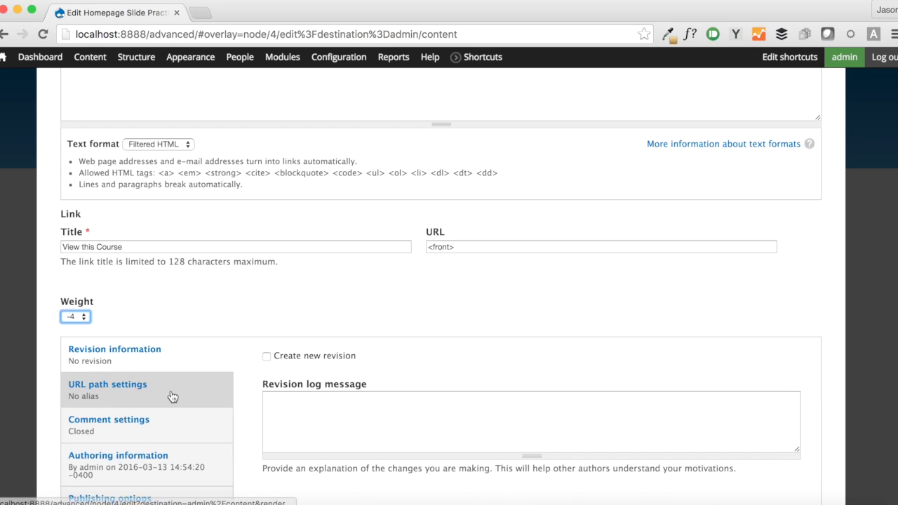
{"action": "scroll", "coordinate": [154, 406], "scroll_direction": "down", "scroll_amount": 3}
{"action": "left_click", "coordinate": [86, 445]}
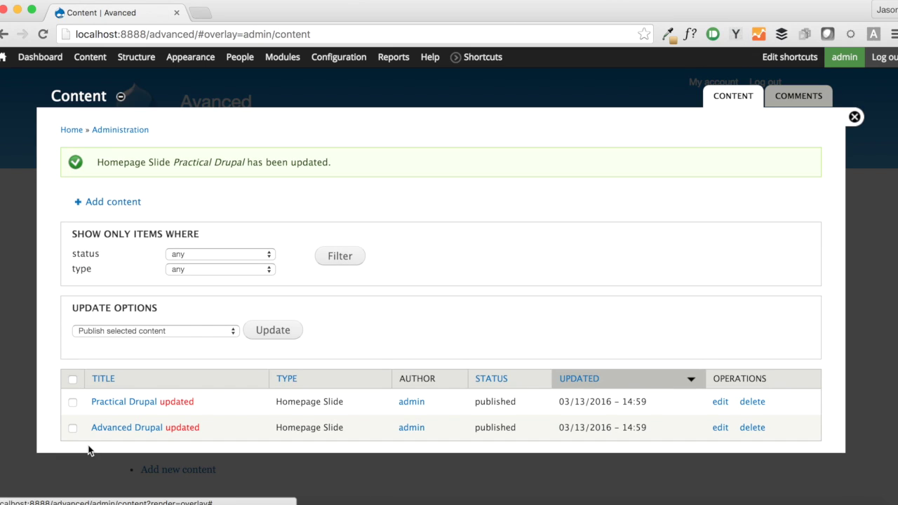
- Return to the home page and open the slider block's view for editing
{"action": "left_click", "coordinate": [855, 118]}
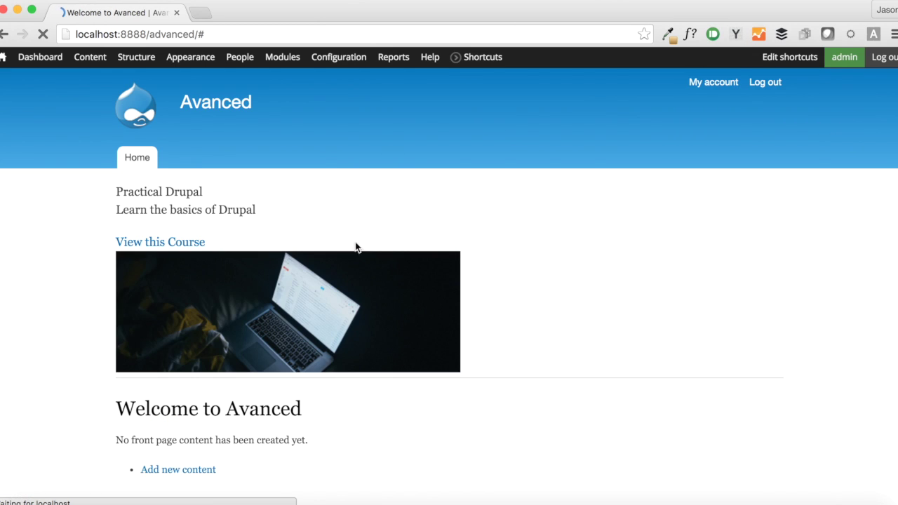
{"action": "left_click", "coordinate": [768, 194]}
{"action": "left_click", "coordinate": [745, 208]}
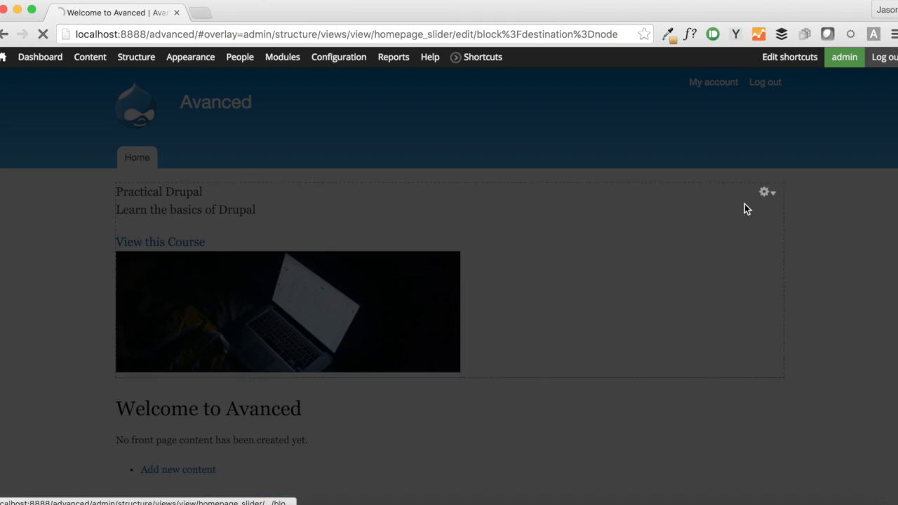
- Add Content: Weight (field_weight) as an ascending sort criterion for all displays of the Homepage Slider view
{"action": "scroll", "coordinate": [204, 317], "scroll_direction": "down", "scroll_amount": 5}
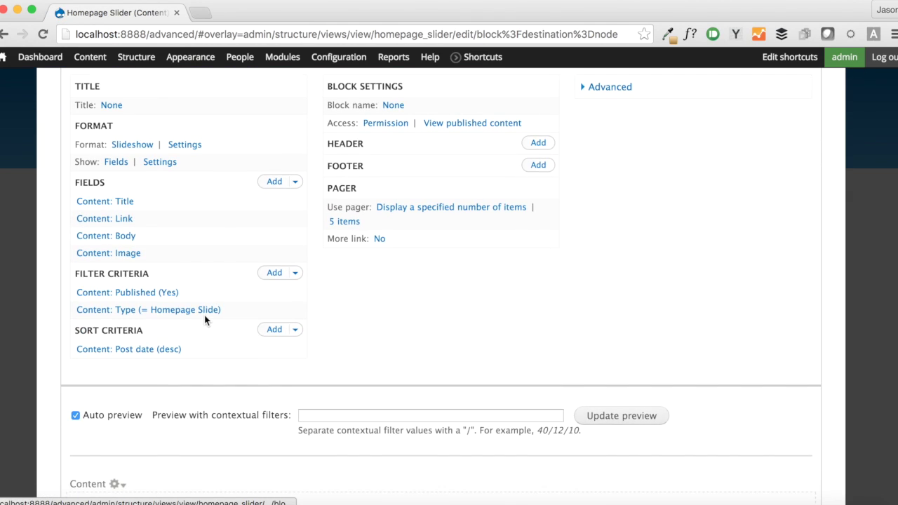
{"action": "left_click", "coordinate": [273, 330]}
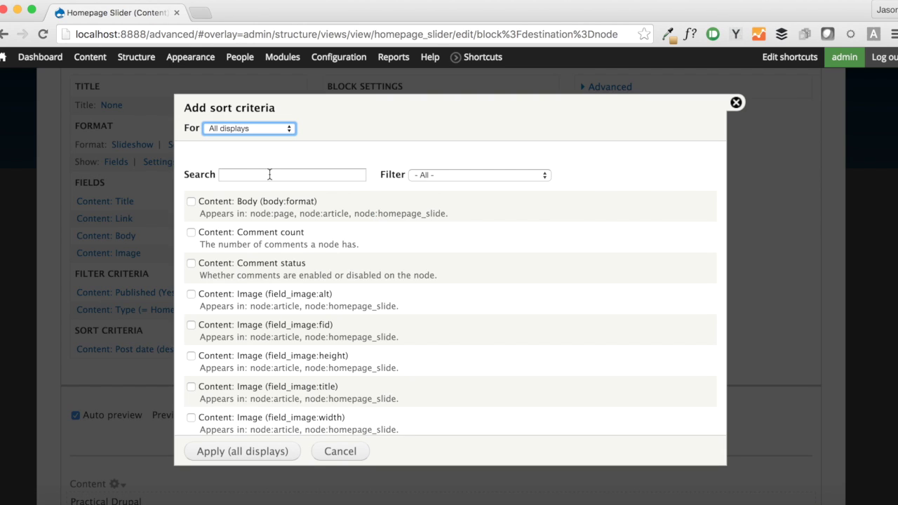
{"action": "left_click", "coordinate": [269, 174]}
{"action": "type", "text": "weig"}
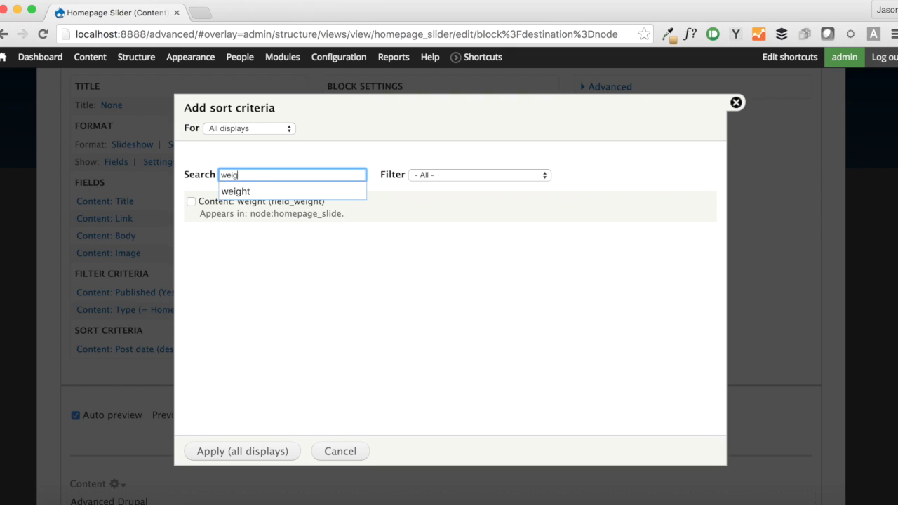
{"action": "left_click", "coordinate": [267, 248]}
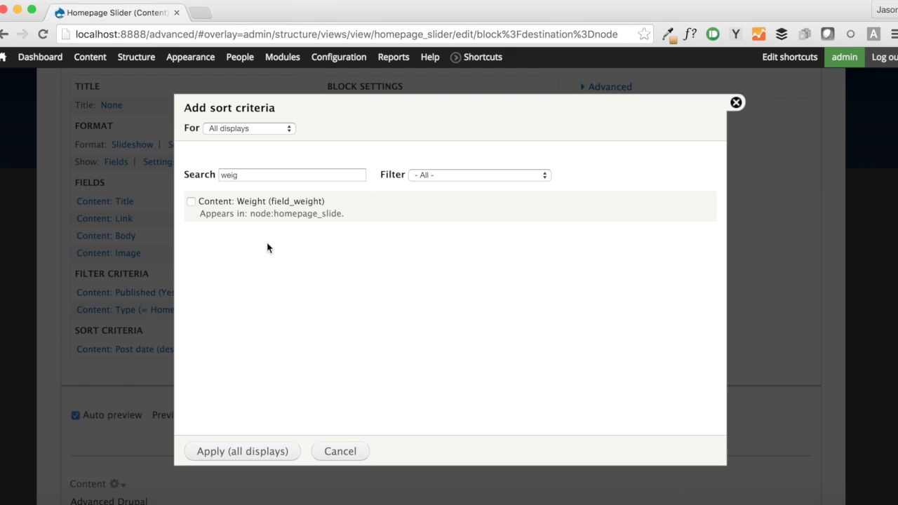
{"action": "left_click", "coordinate": [296, 202]}
{"action": "left_click", "coordinate": [254, 453]}
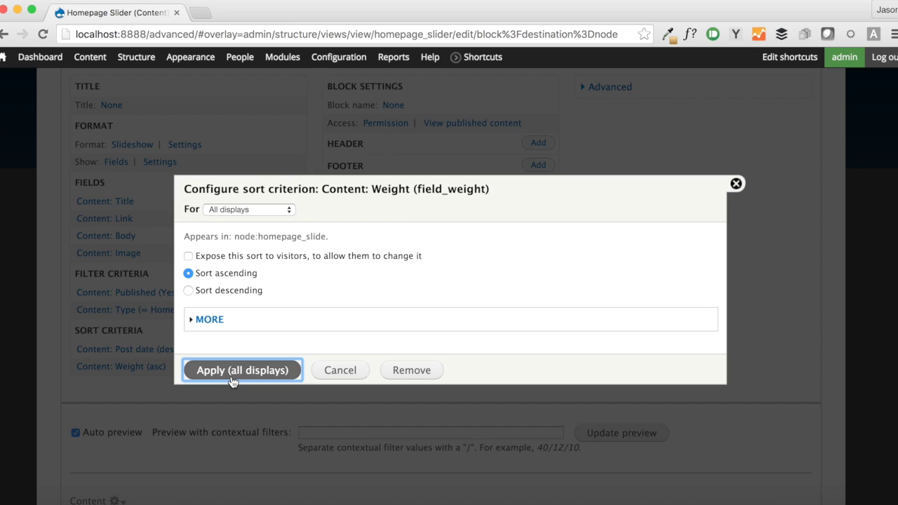
{"action": "left_click", "coordinate": [229, 371]}
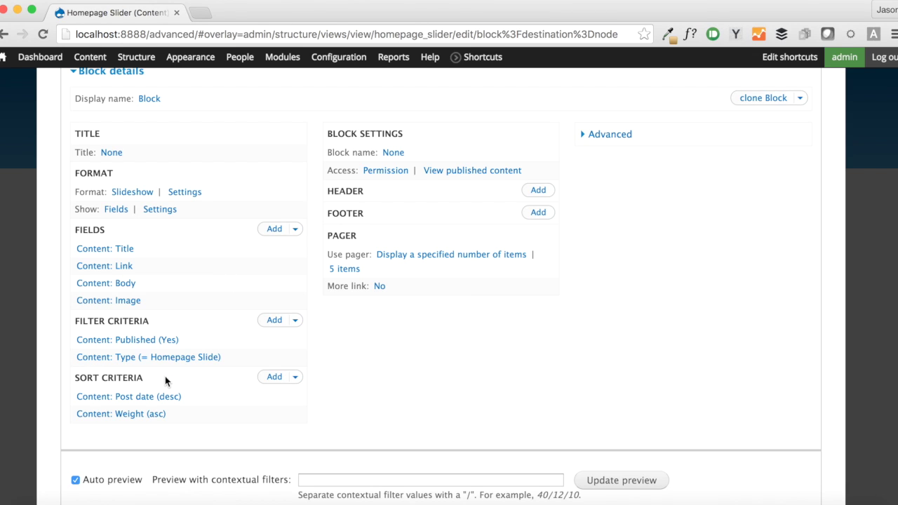
- Remove the Post date sort criterion from the Homepage Slider view and save the view
{"action": "left_click", "coordinate": [162, 397]}
{"action": "left_click", "coordinate": [427, 446]}
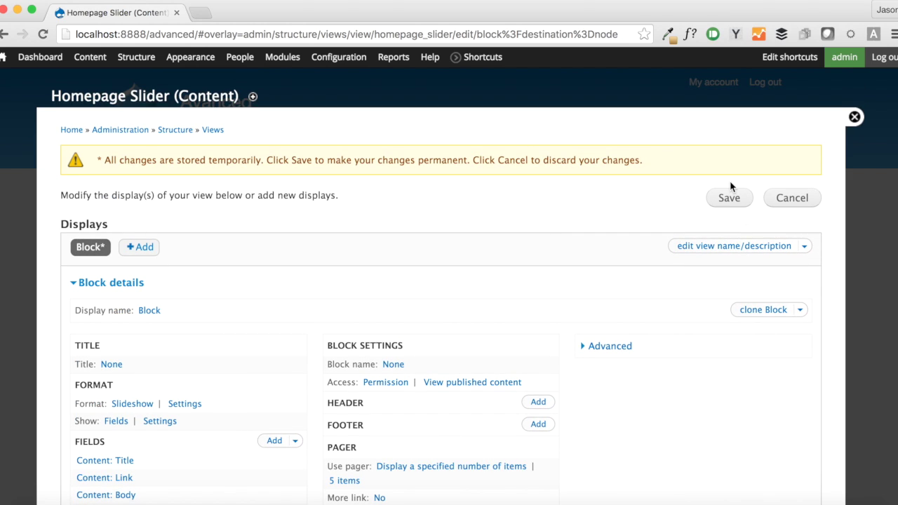
{"action": "left_click", "coordinate": [728, 197]}
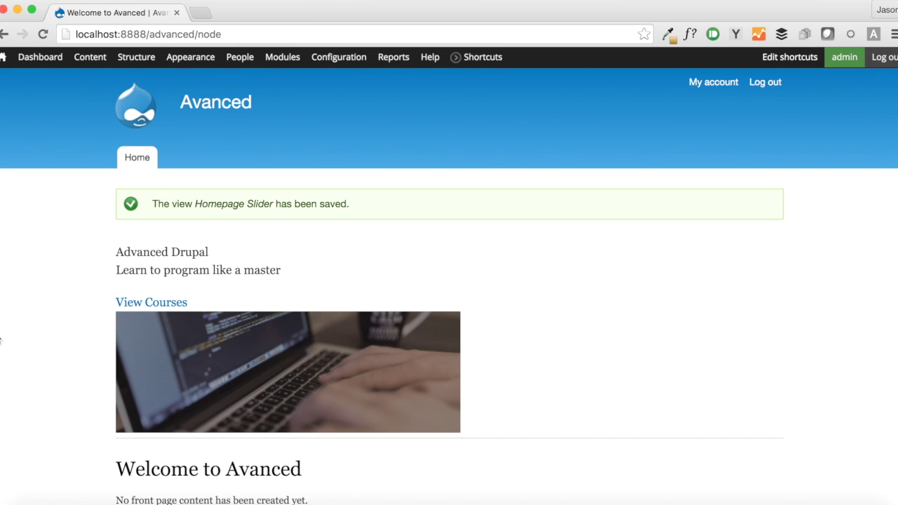
- Check the slider on the home page and switch to Finder to compare it with the Advanced design mockup preview
{"action": "scroll", "coordinate": [14, 433], "scroll_direction": "down", "scroll_amount": 2}
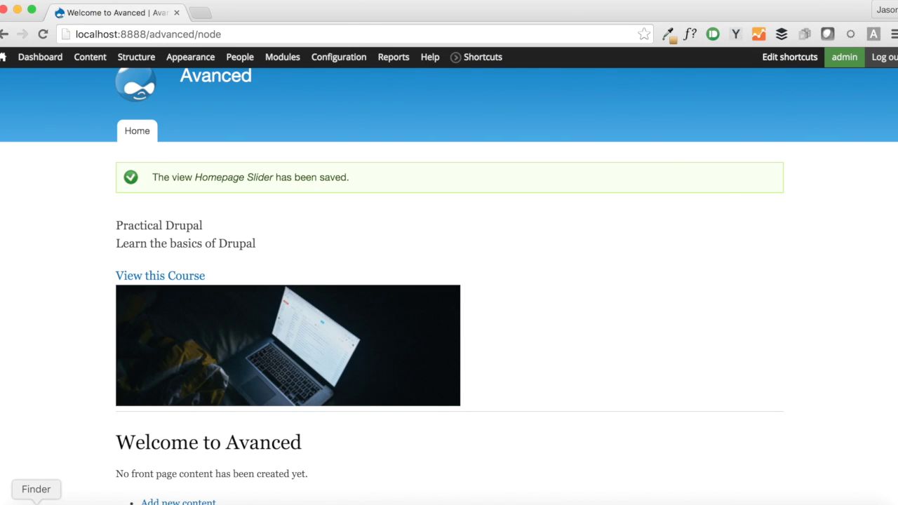
{"action": "left_click", "coordinate": [21, 499]}
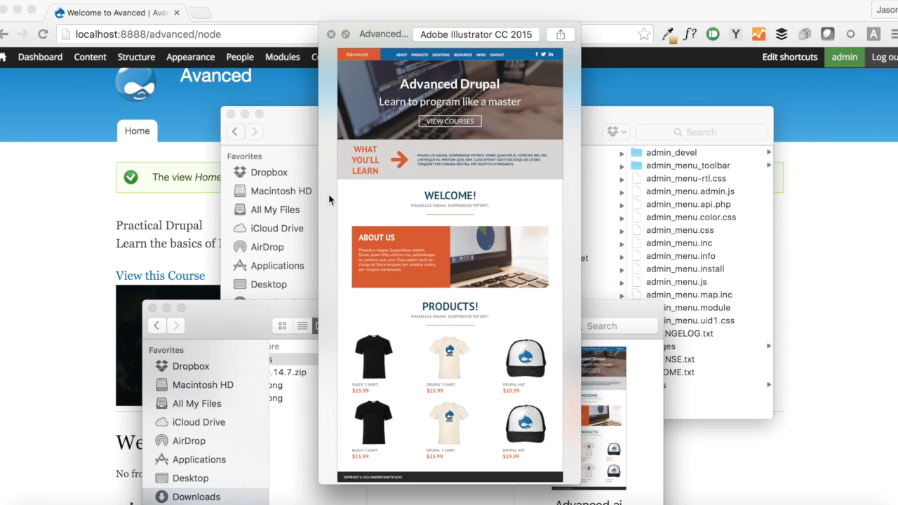
{"action": "left_click", "coordinate": [70, 241]}
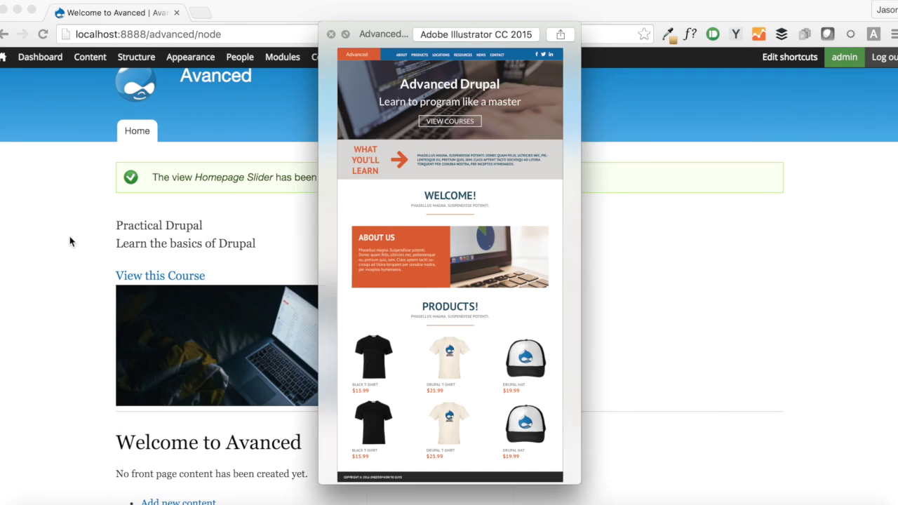